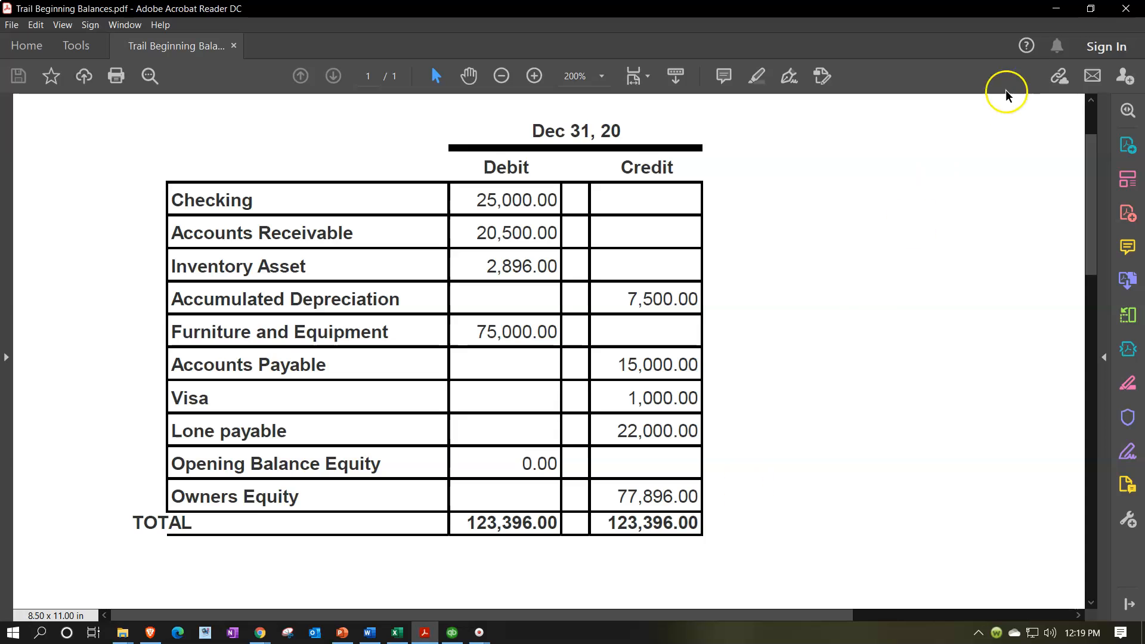
After reviewing the Dec 31 trial balance (AR 20,500.00), bring up the customer workbook.
click(398, 632)
Check the Excel customer balances: Anderson 5,000, Jones 7,500 and Smith 8,000.
click(309, 309)
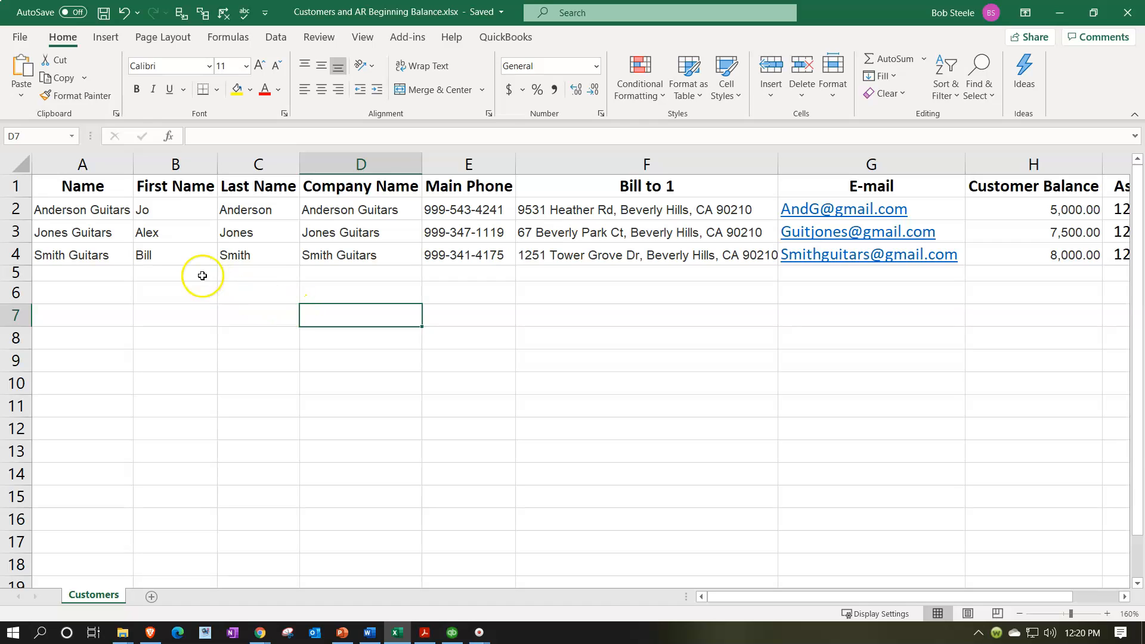
drag(100, 209, 101, 232)
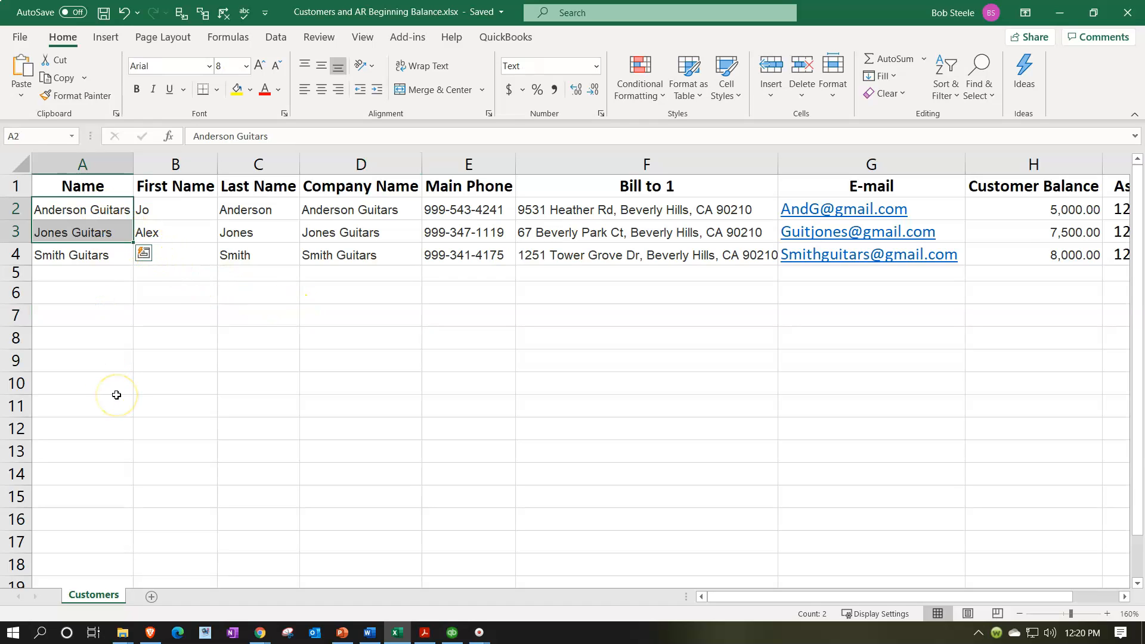
key(Down)
key(Right)
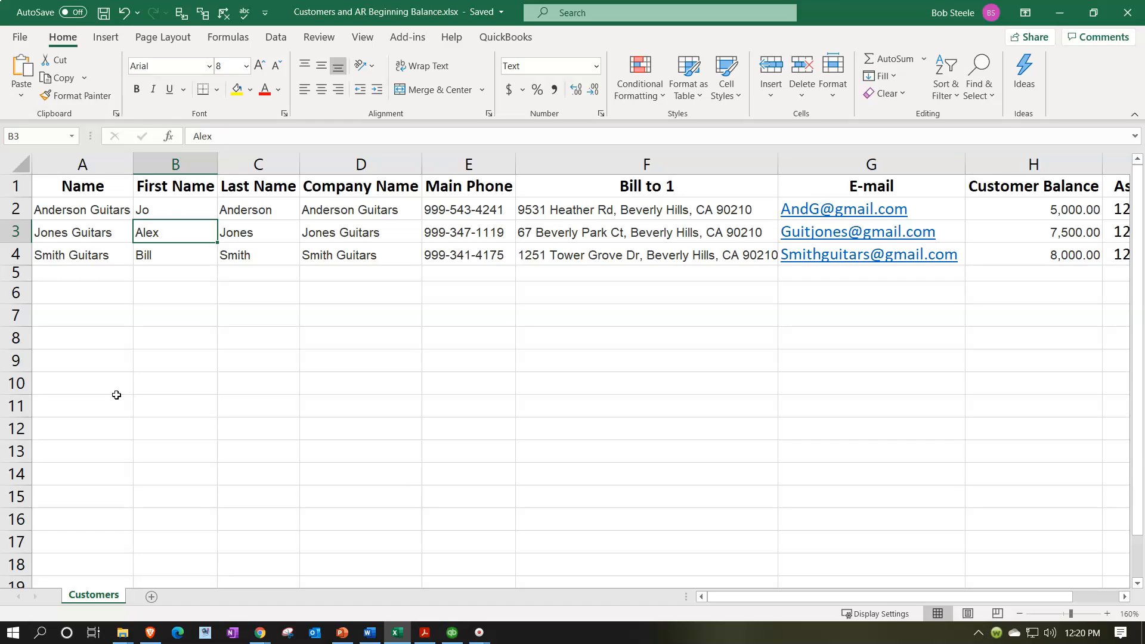
key(Right)
key(Right)
key(Right)
key(Right)
key(Right)
key(Right)
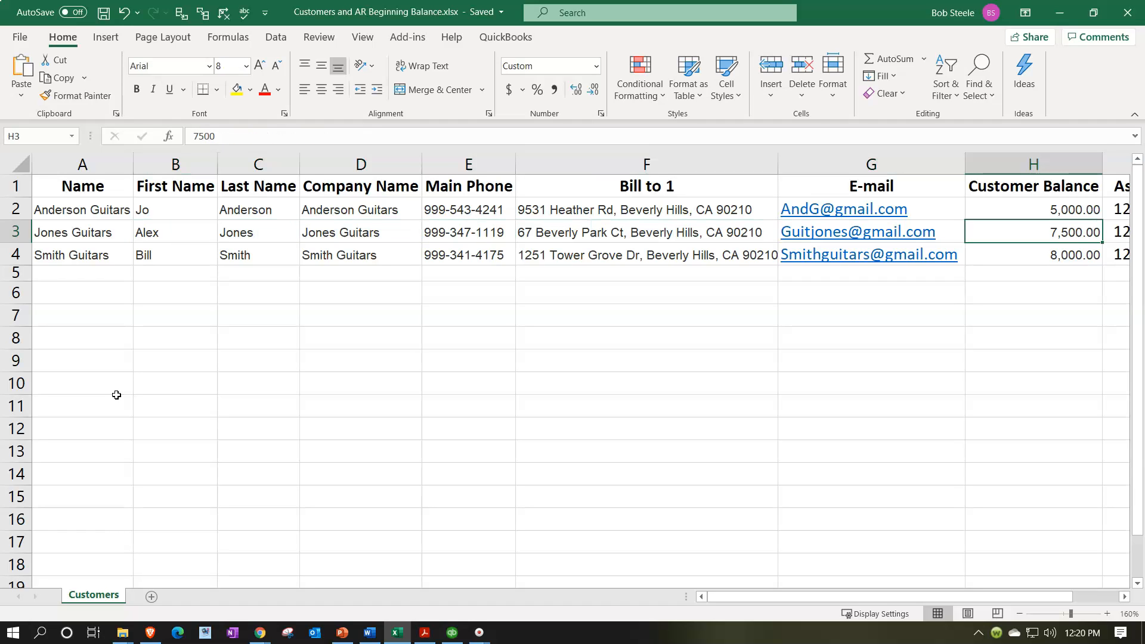
key(Up)
key(Down)
key(Down)
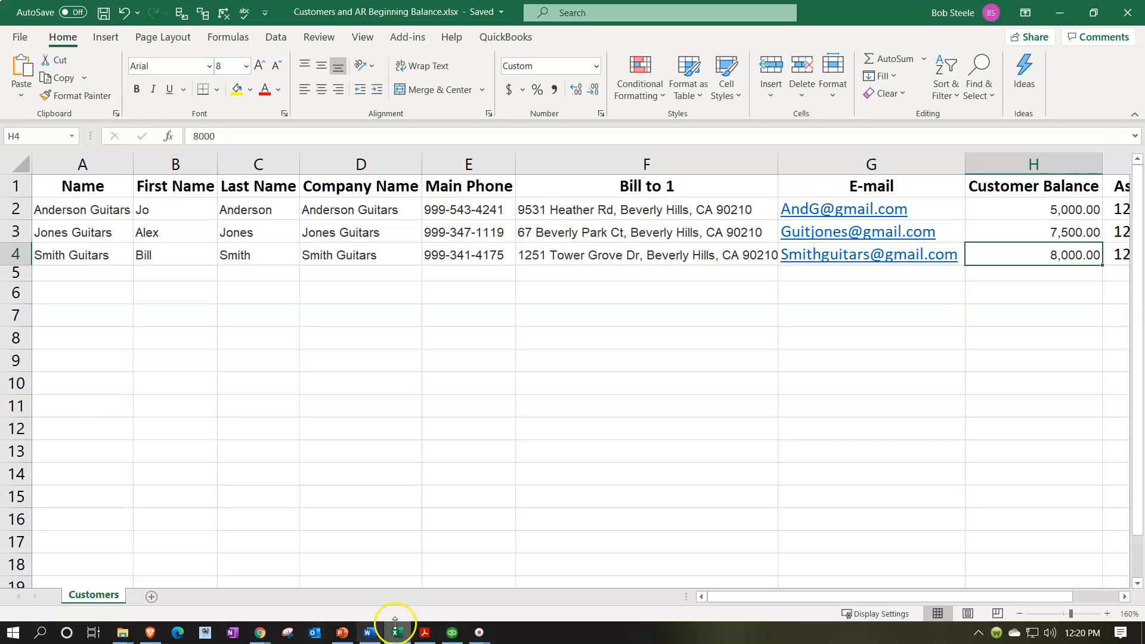
Compare the balances with the trial balance PDF, review the headers, then minimize Excel.
click(423, 634)
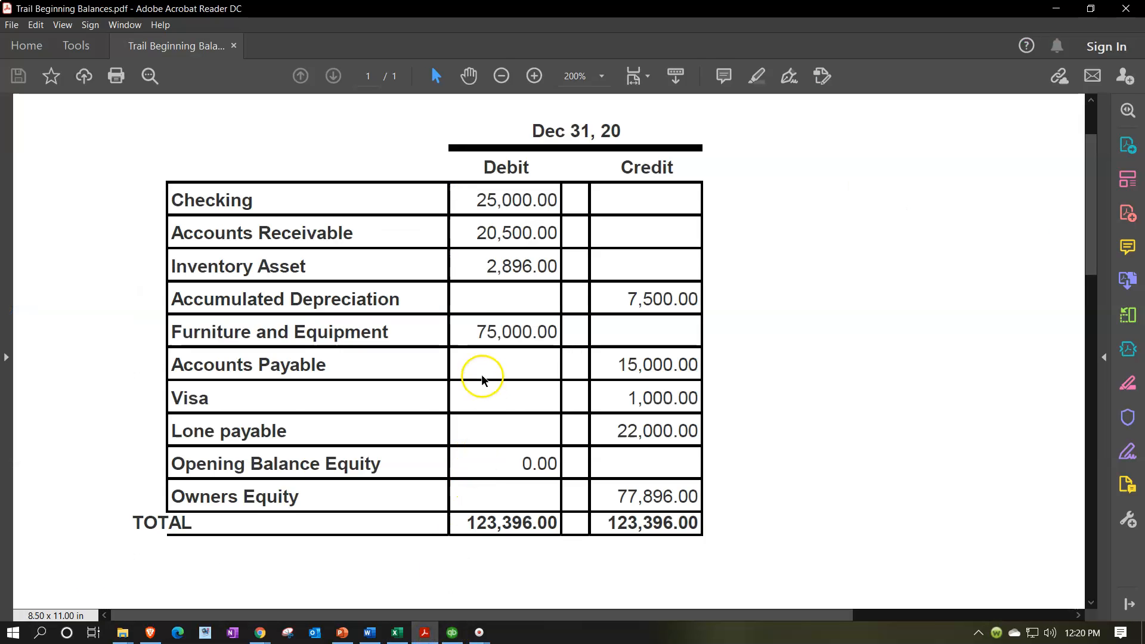
click(422, 632)
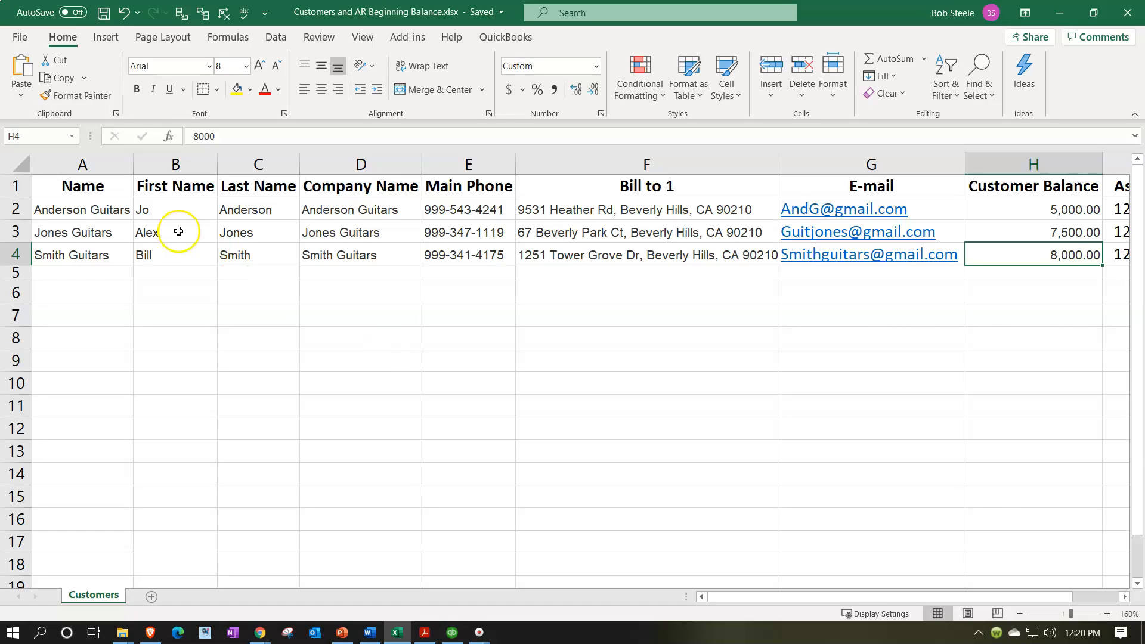
click(108, 190)
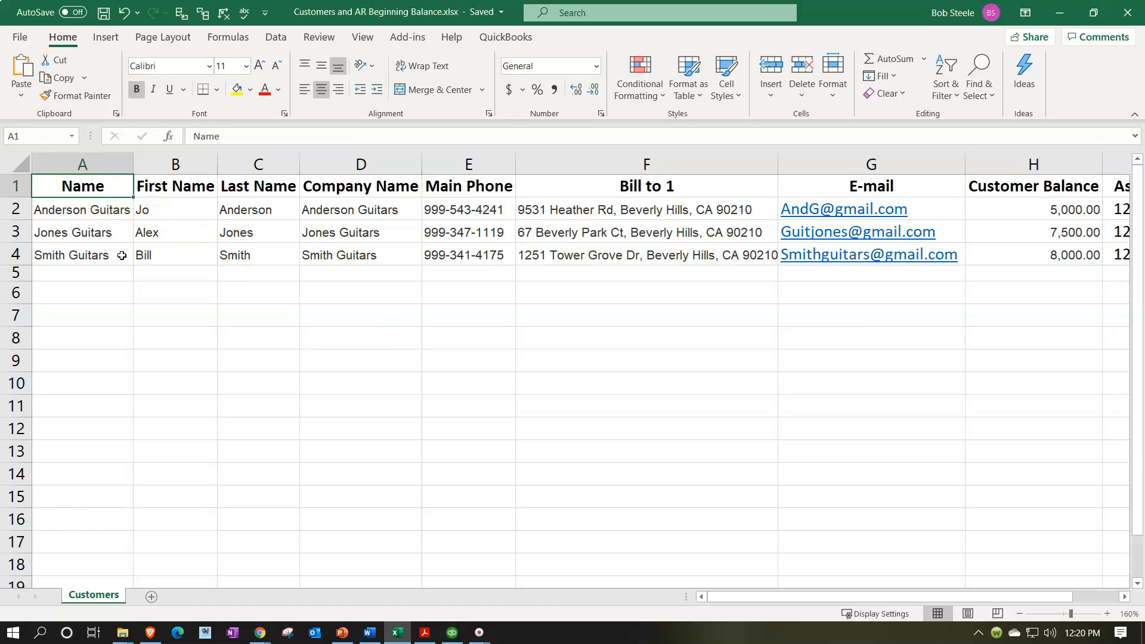
key(Right)
key(Right)
key(Right)
key(Right)
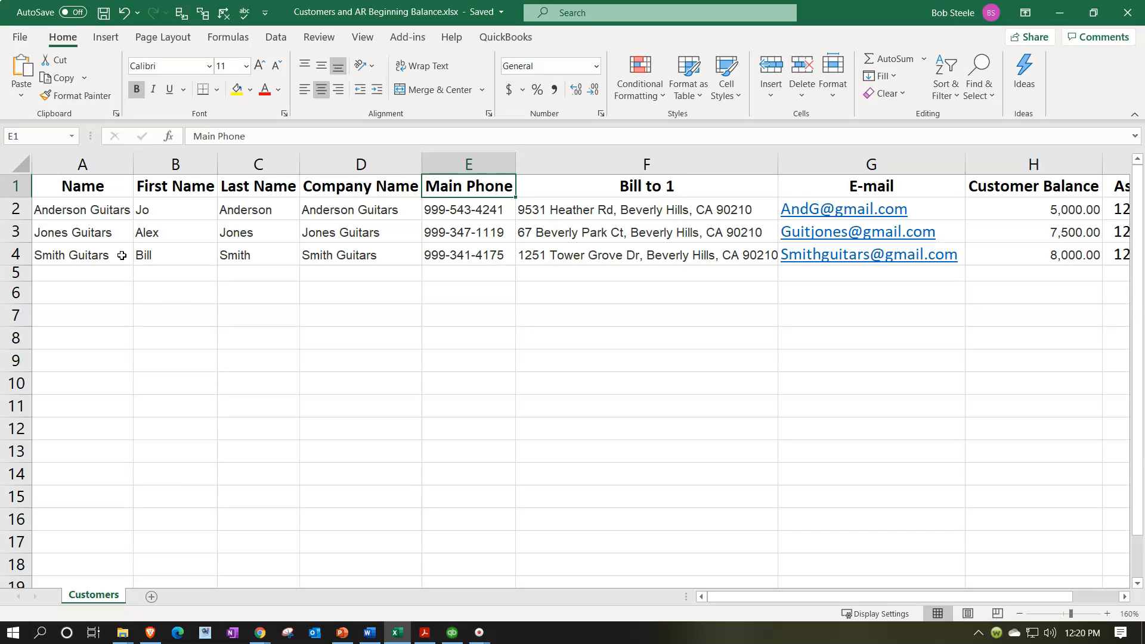
click(404, 636)
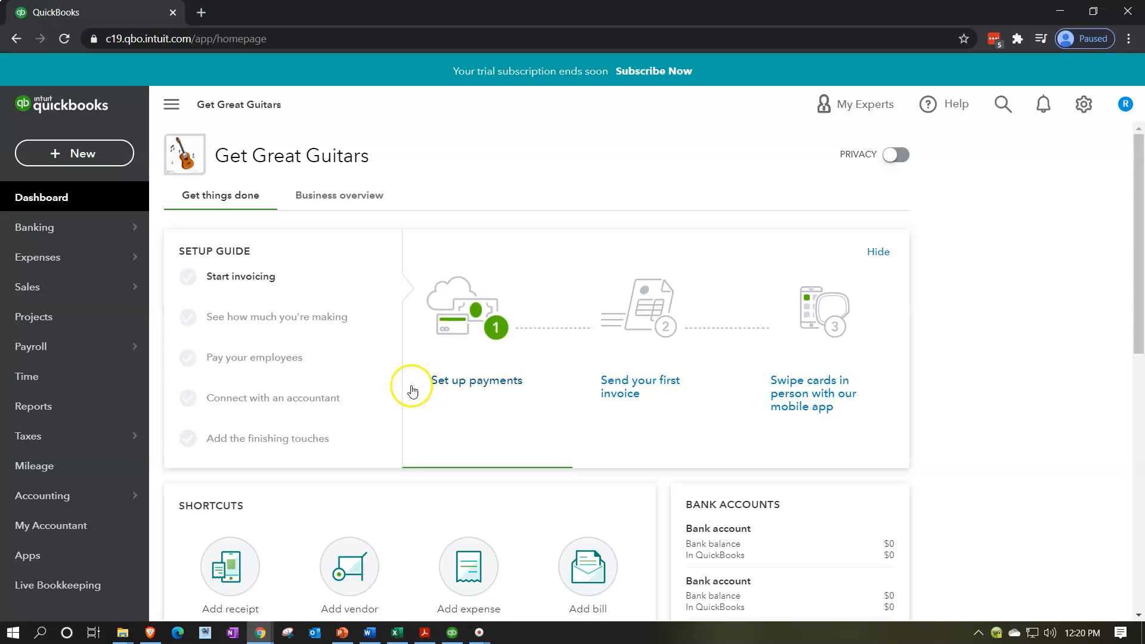
View the Import Data page from the company settings gear menu.
mouse_move(97, 287)
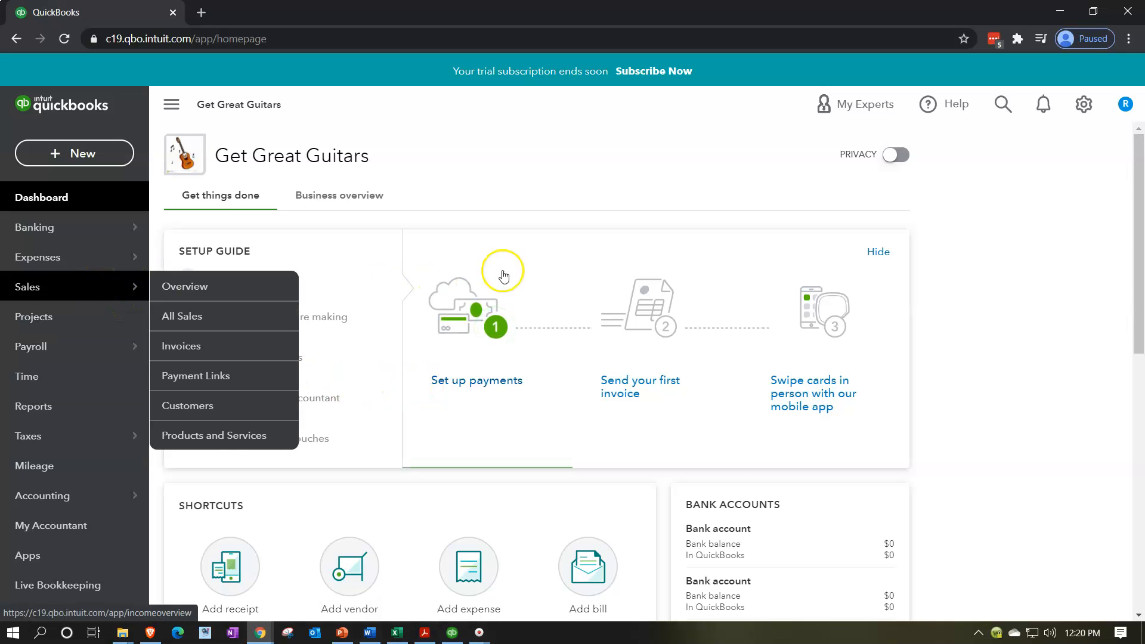
click(1086, 105)
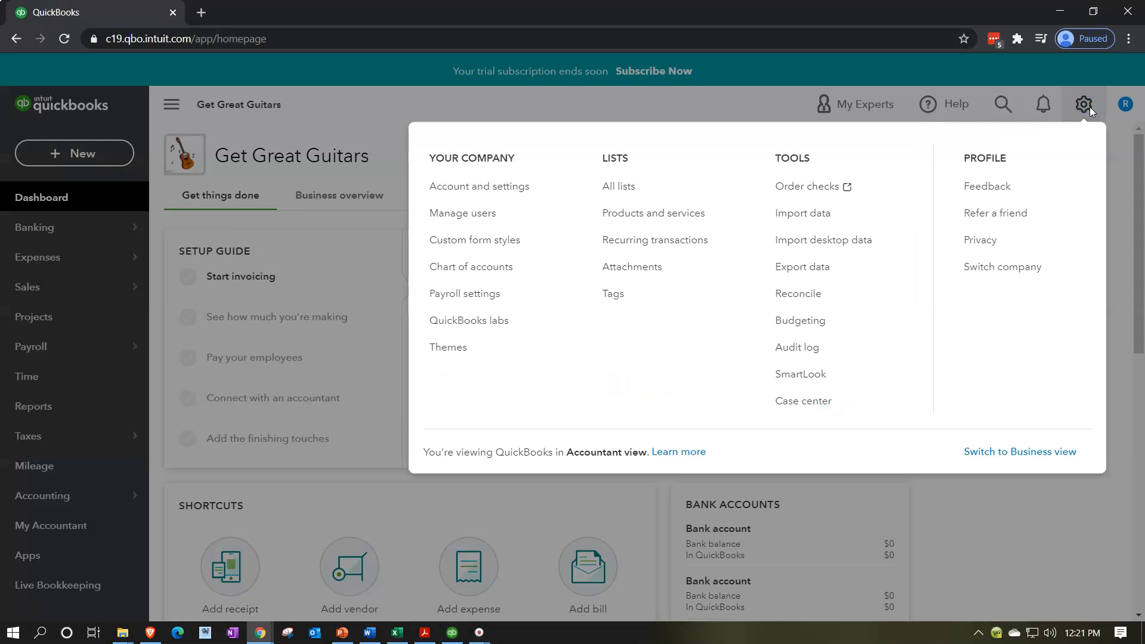
click(792, 225)
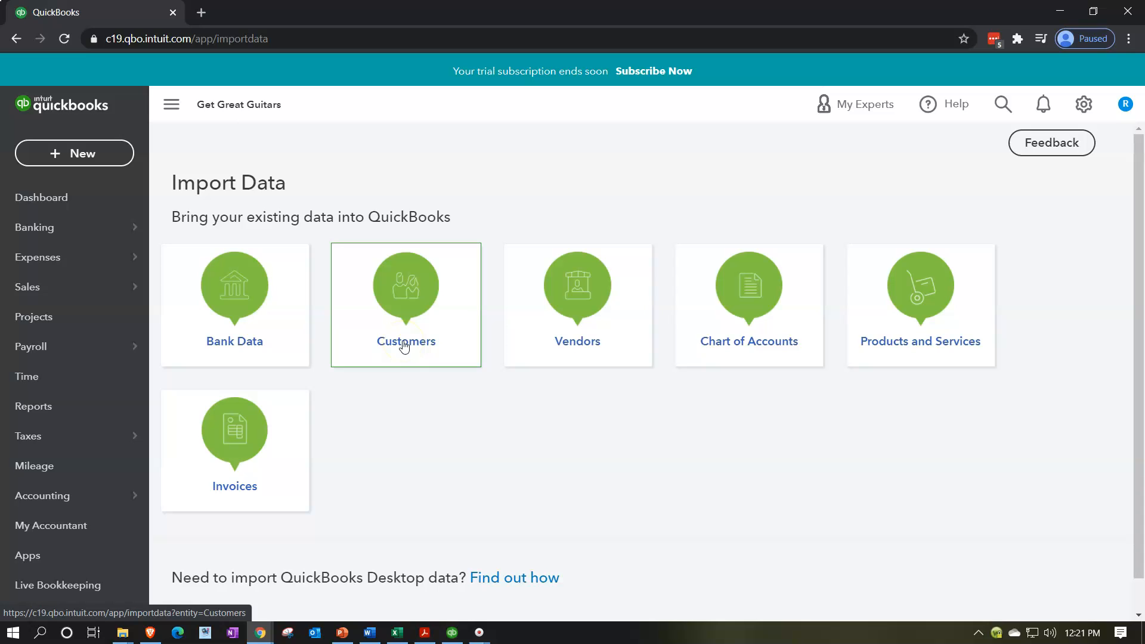
Go to Sales > Customers and start a new customer.
click(48, 292)
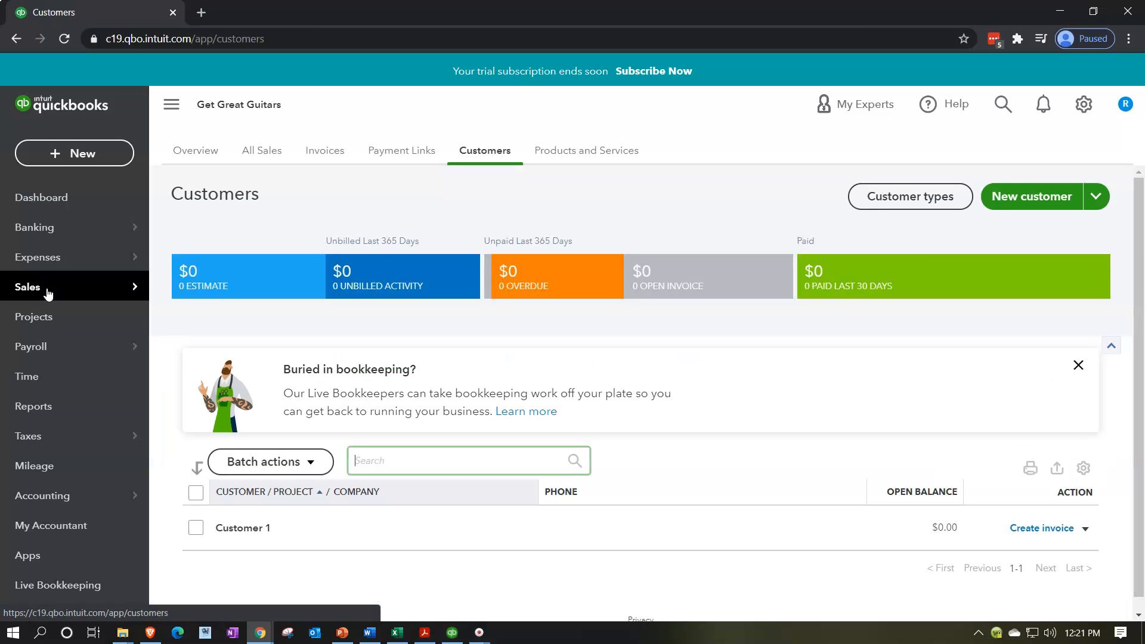
click(478, 152)
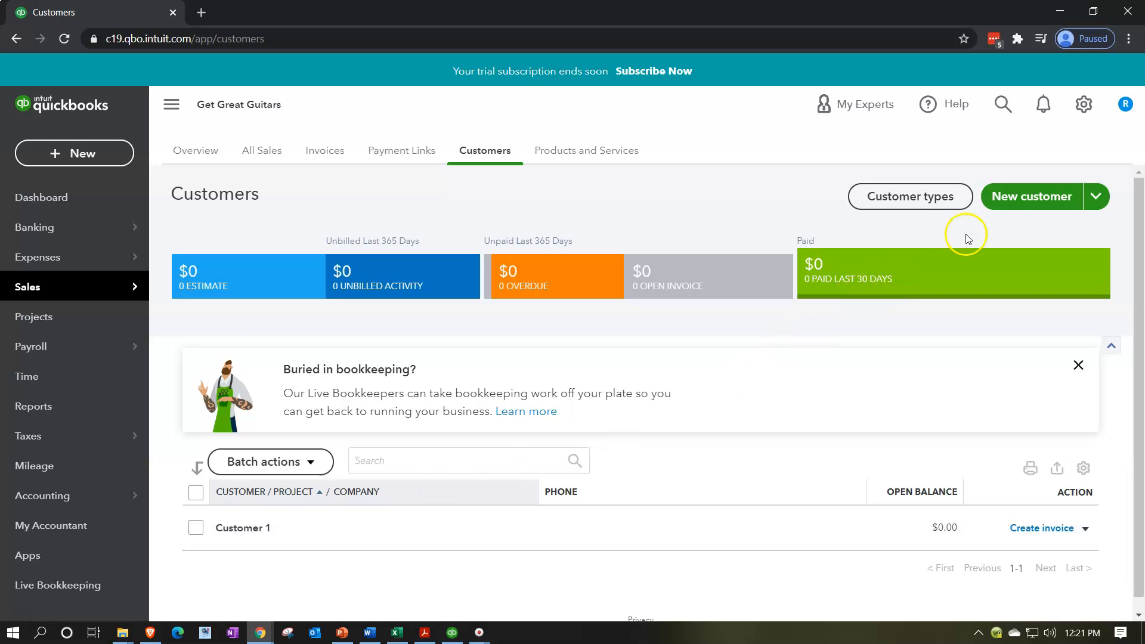
click(1014, 200)
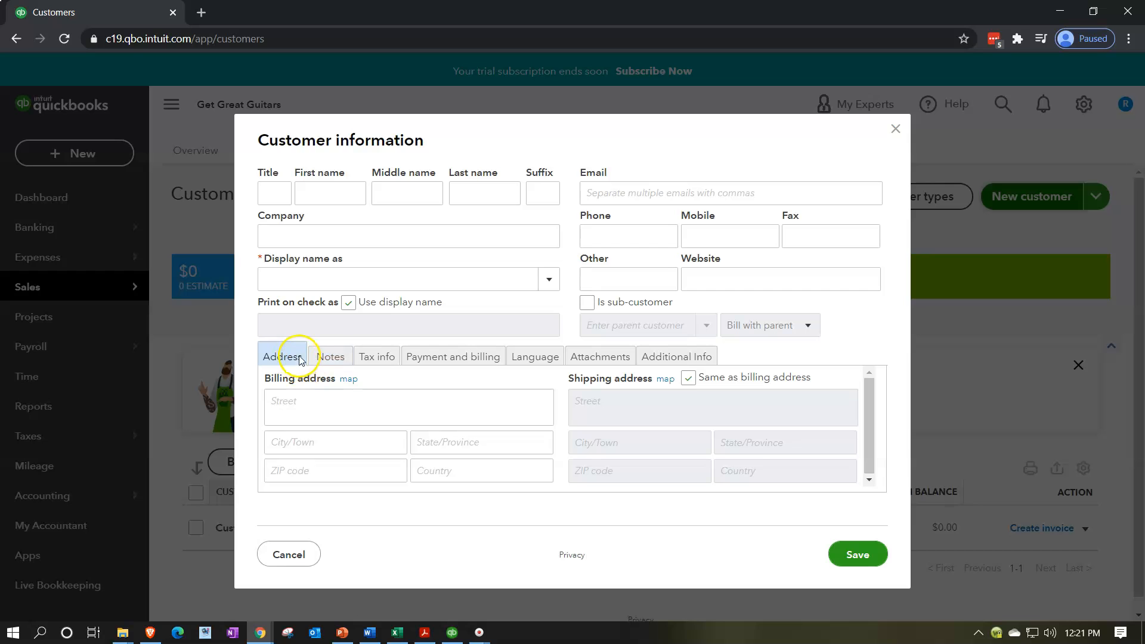
Browse the Notes, Tax info, Payment and billing, Language and Attachments sections, then close without saving.
click(330, 356)
click(378, 355)
click(436, 360)
click(511, 359)
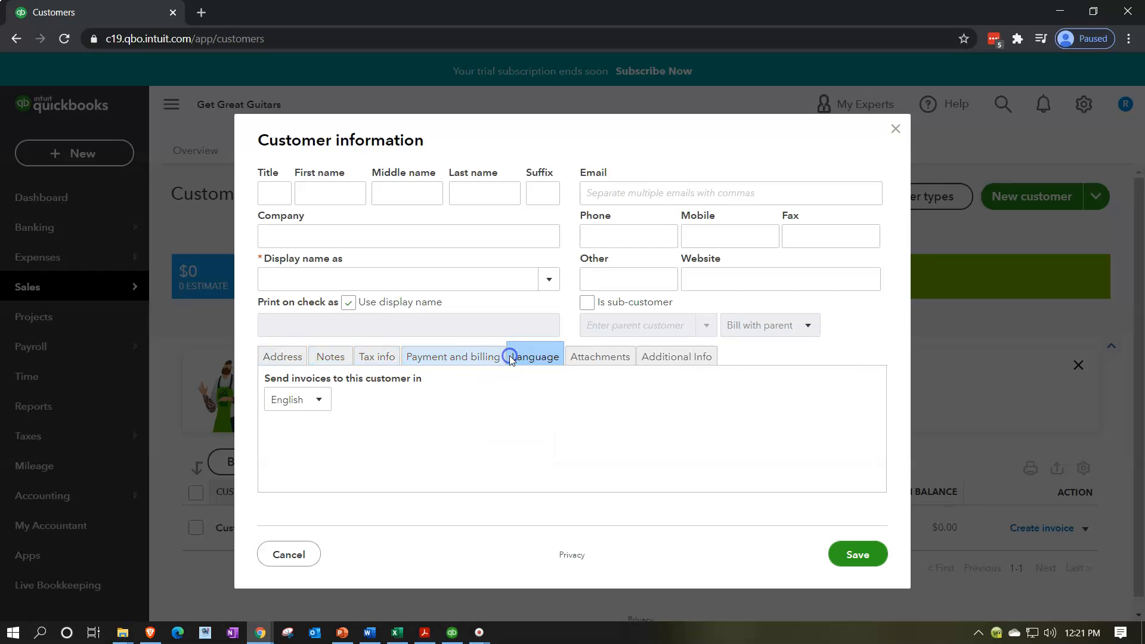
click(570, 363)
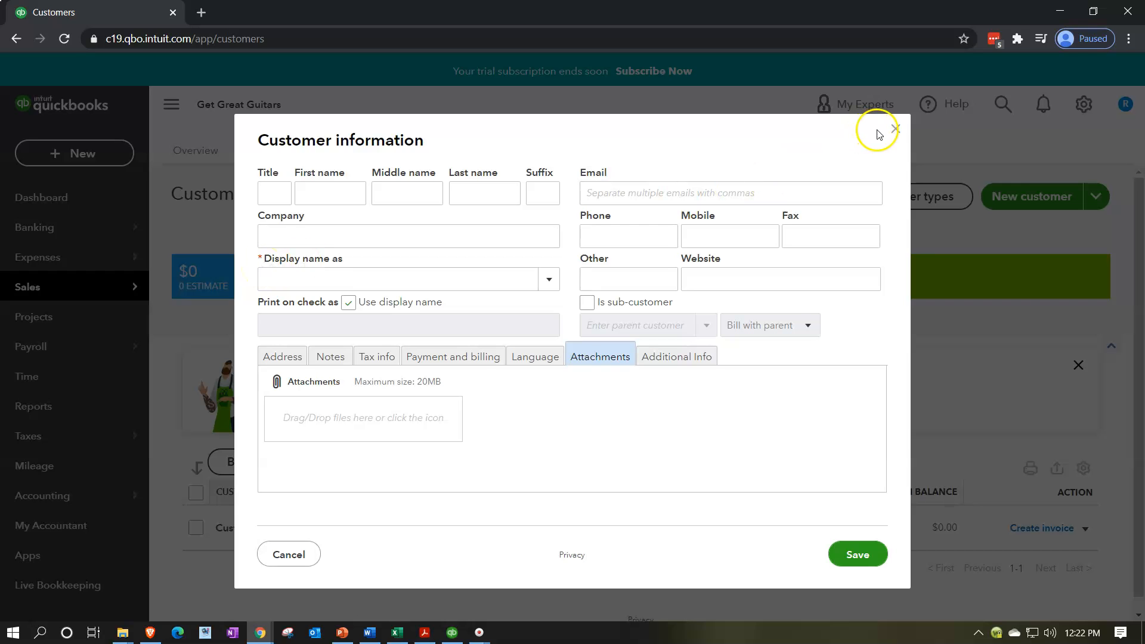
click(895, 130)
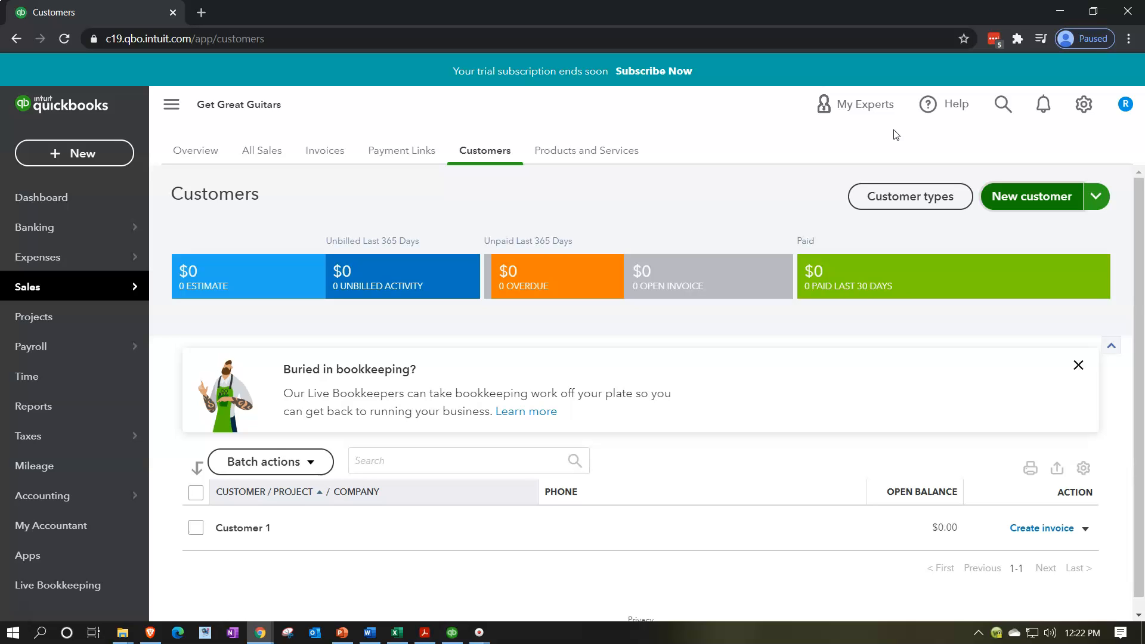
Check the + New menu, then expand the New customer arrow to reveal Import customers.
click(1001, 196)
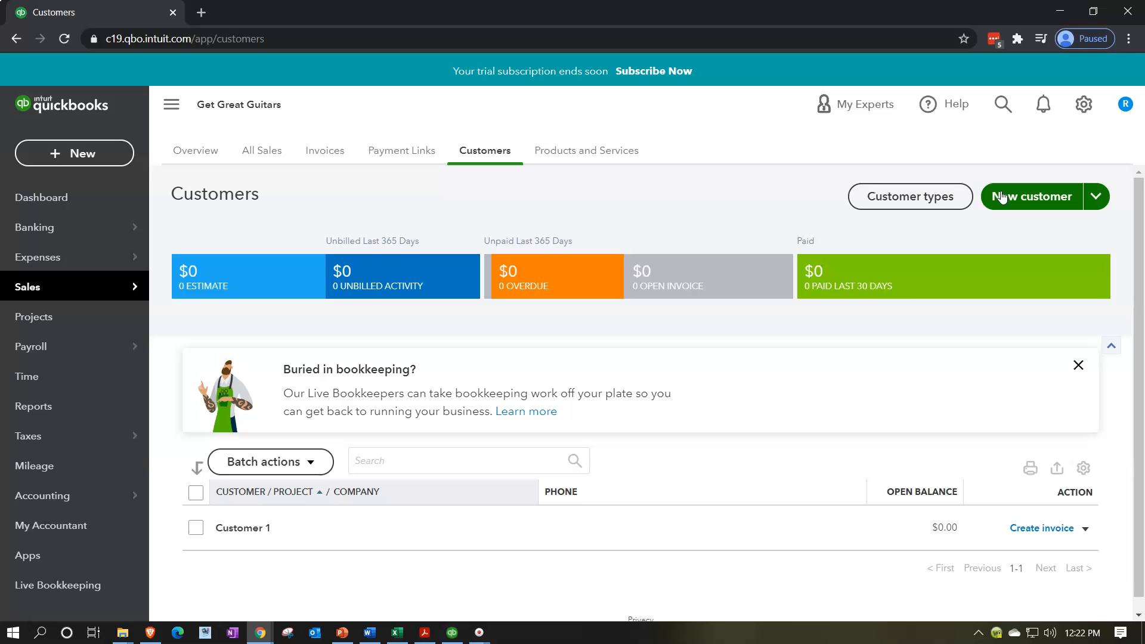
click(91, 164)
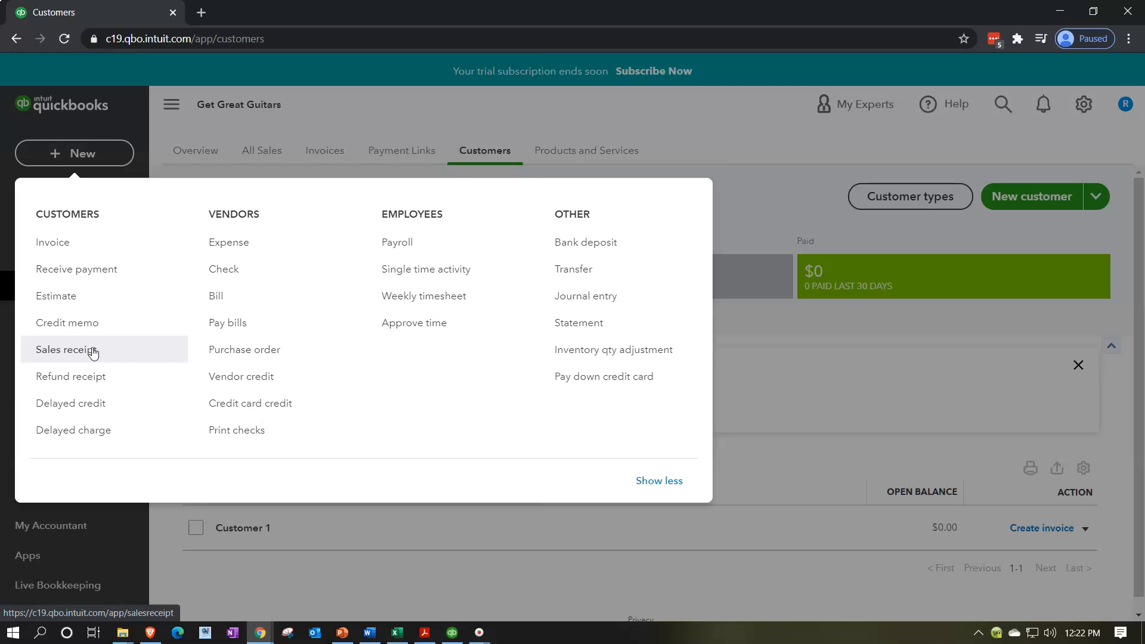
click(83, 258)
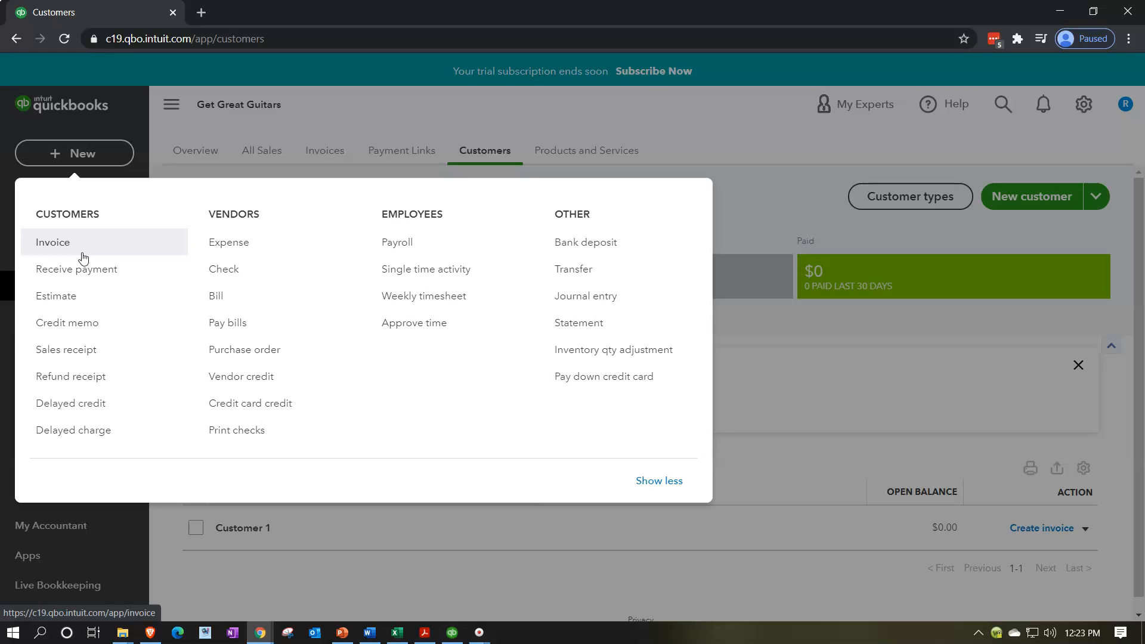
click(99, 153)
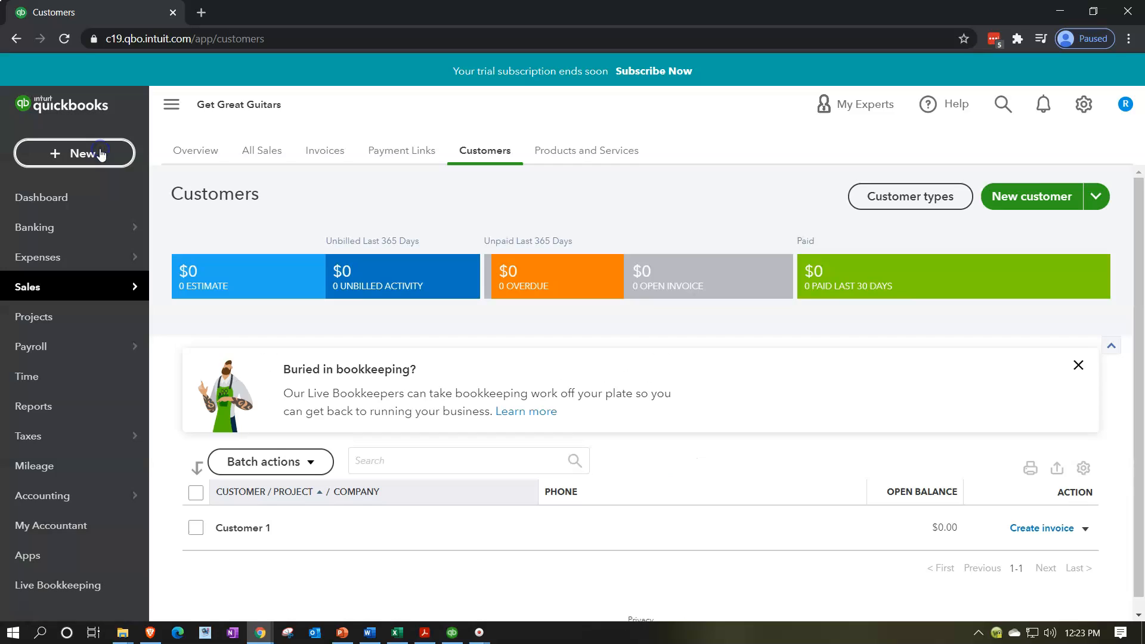
click(693, 340)
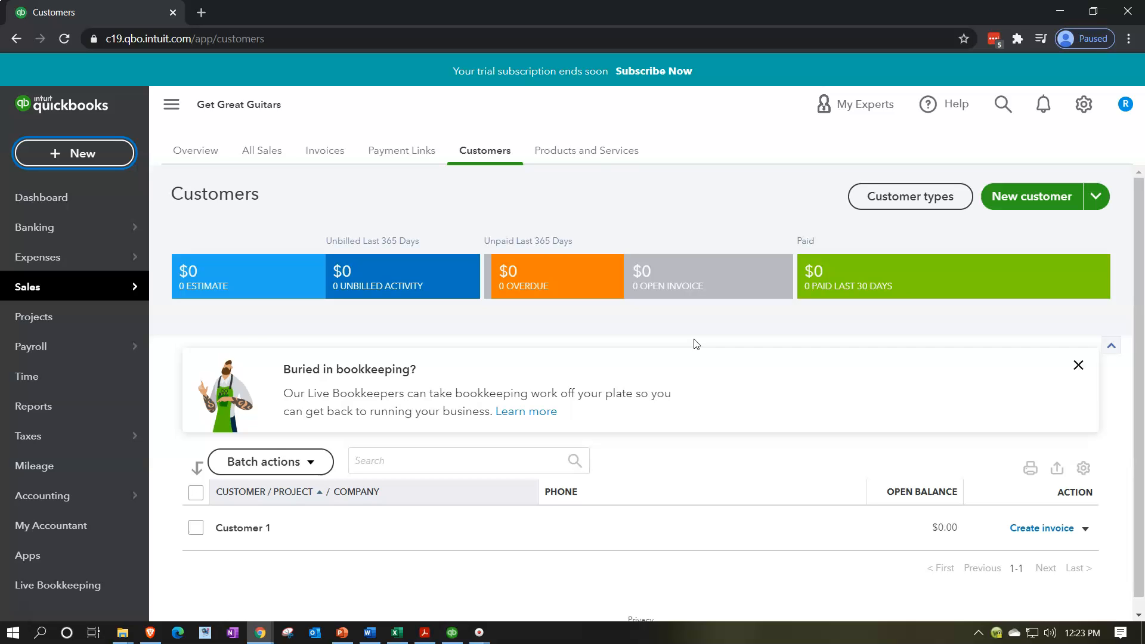
click(710, 337)
Start Import customers, download the sample .xls file and open it in Excel.
click(1095, 196)
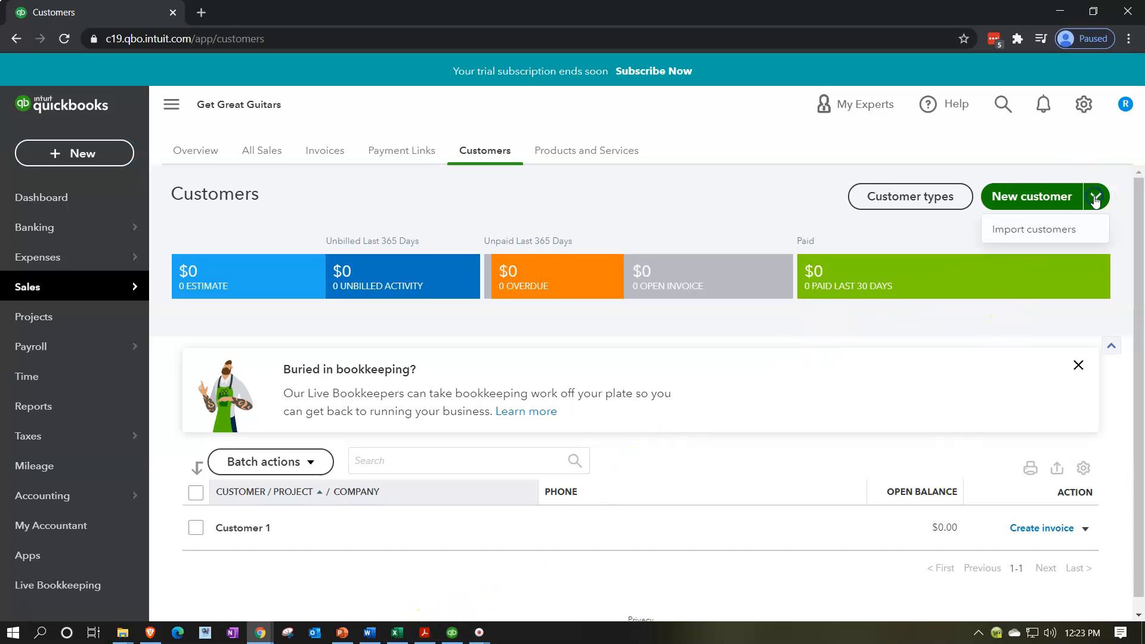
click(1058, 230)
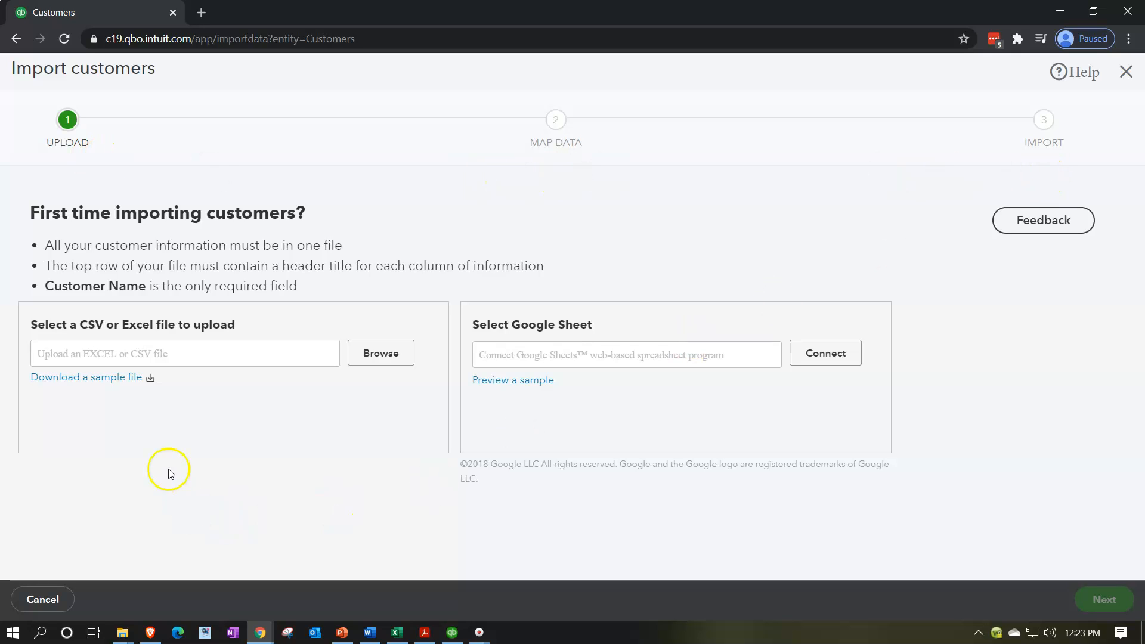
click(89, 381)
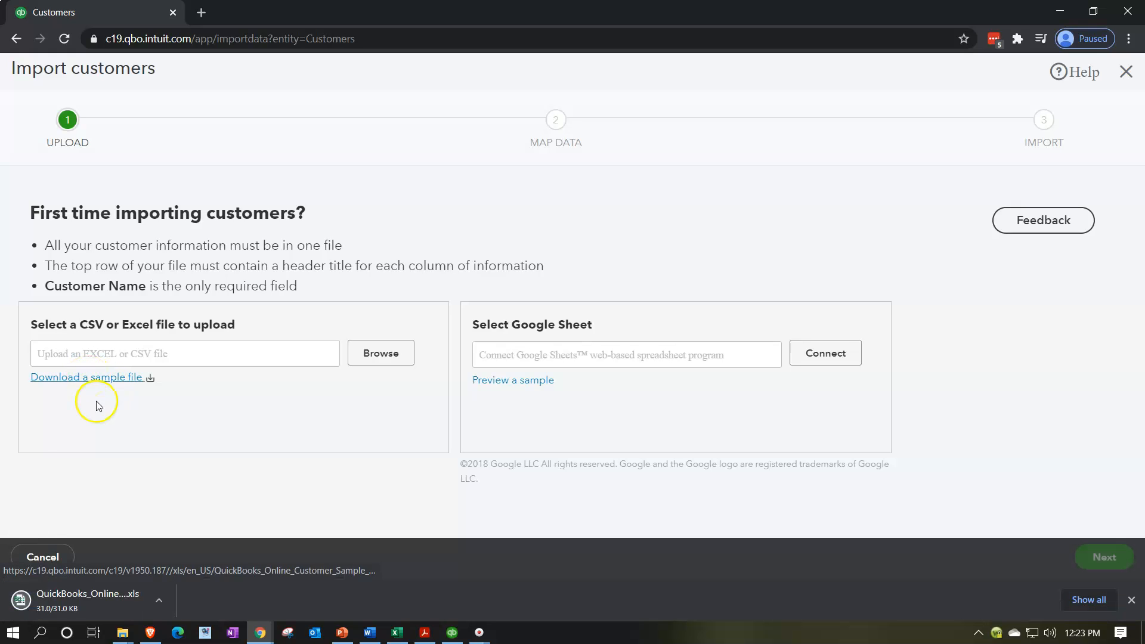
click(110, 611)
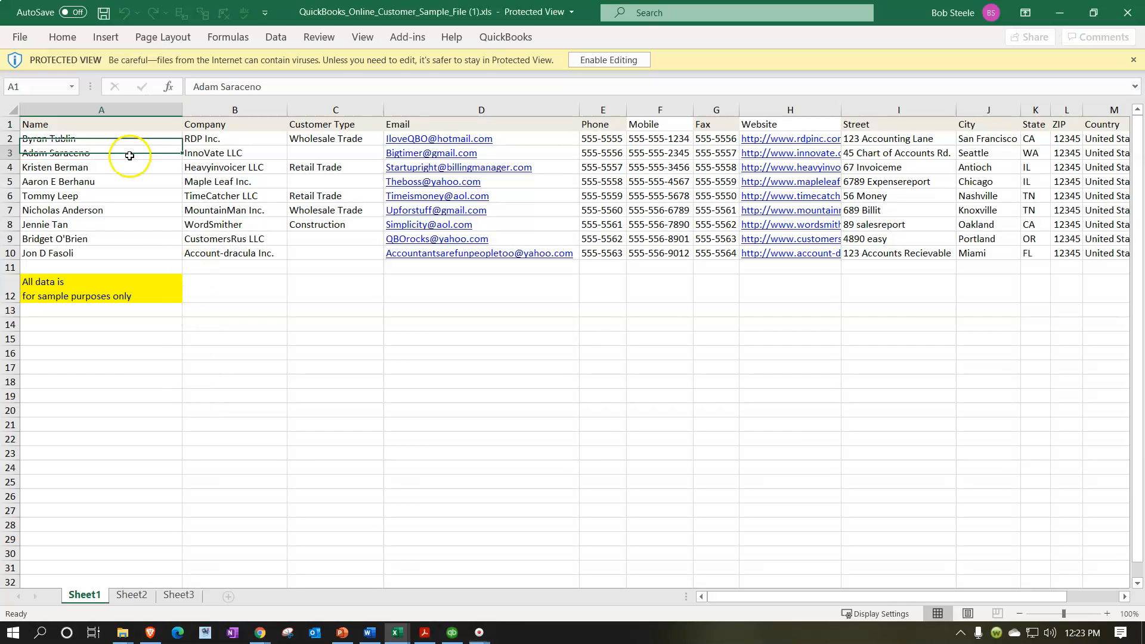
Enable editing on the sample file and delete rows 12–19 holding the sample-purposes note.
click(97, 127)
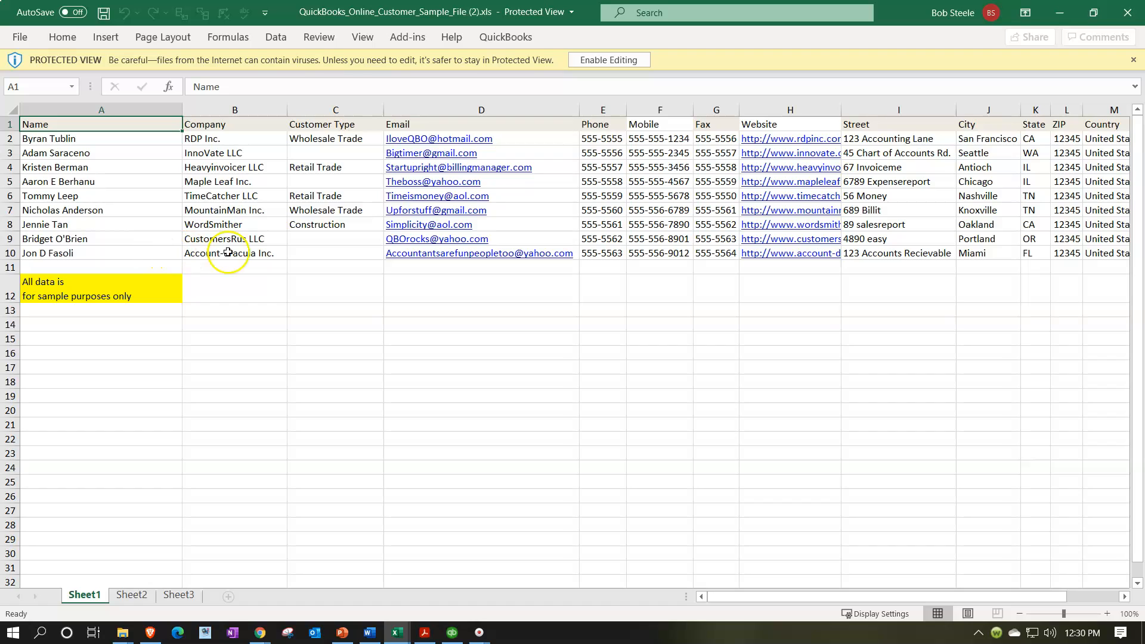
click(599, 58)
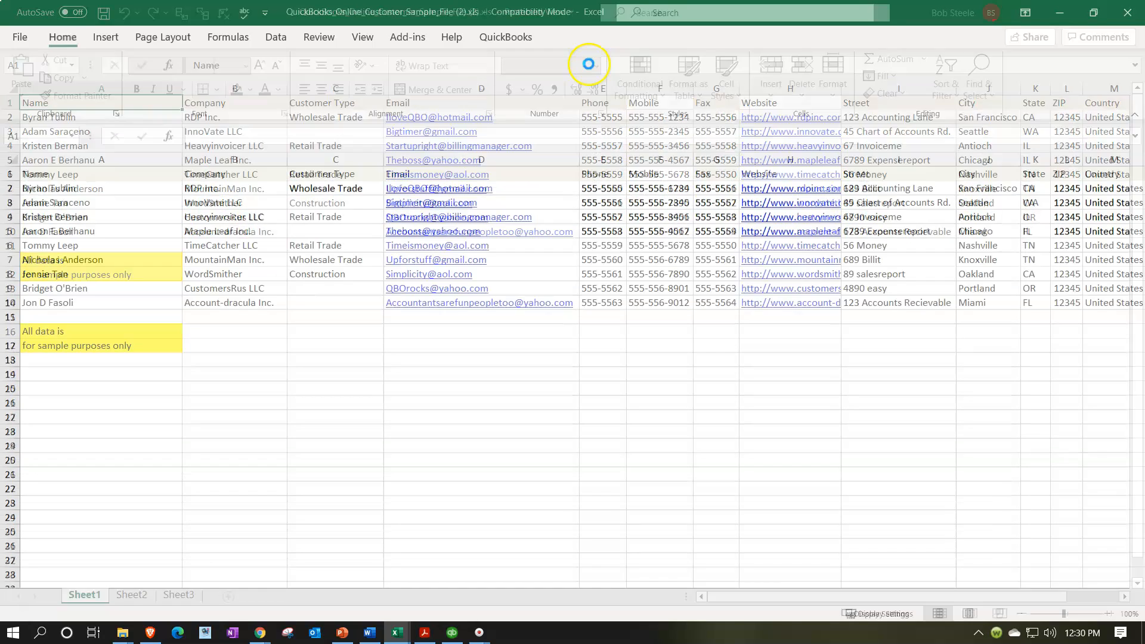
click(193, 429)
drag(11, 338, 15, 440)
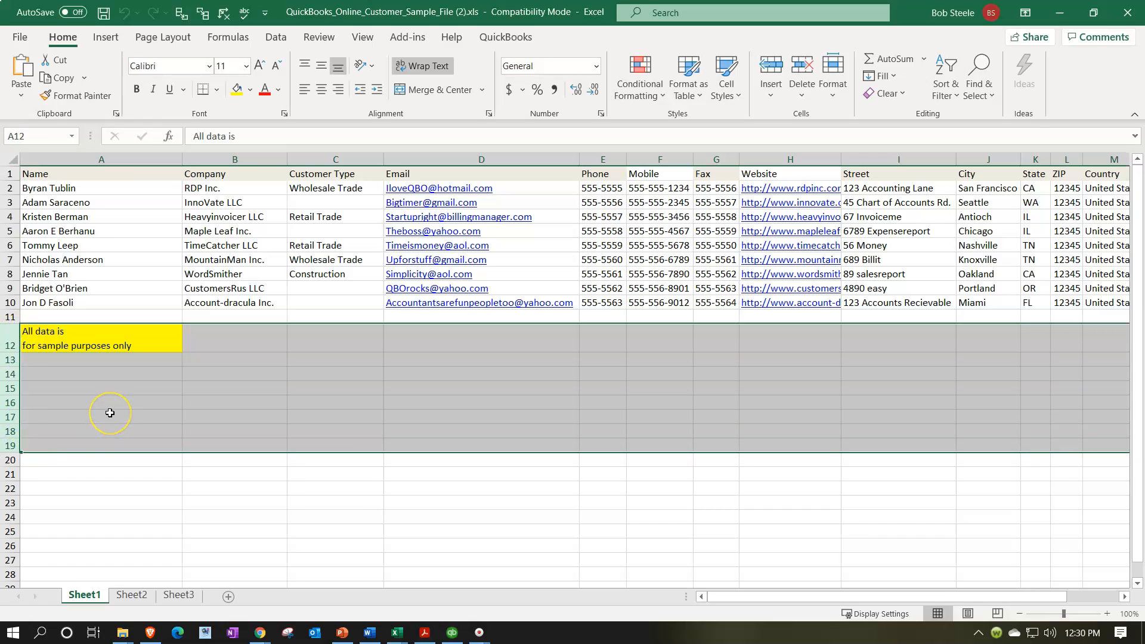
right_click(122, 399)
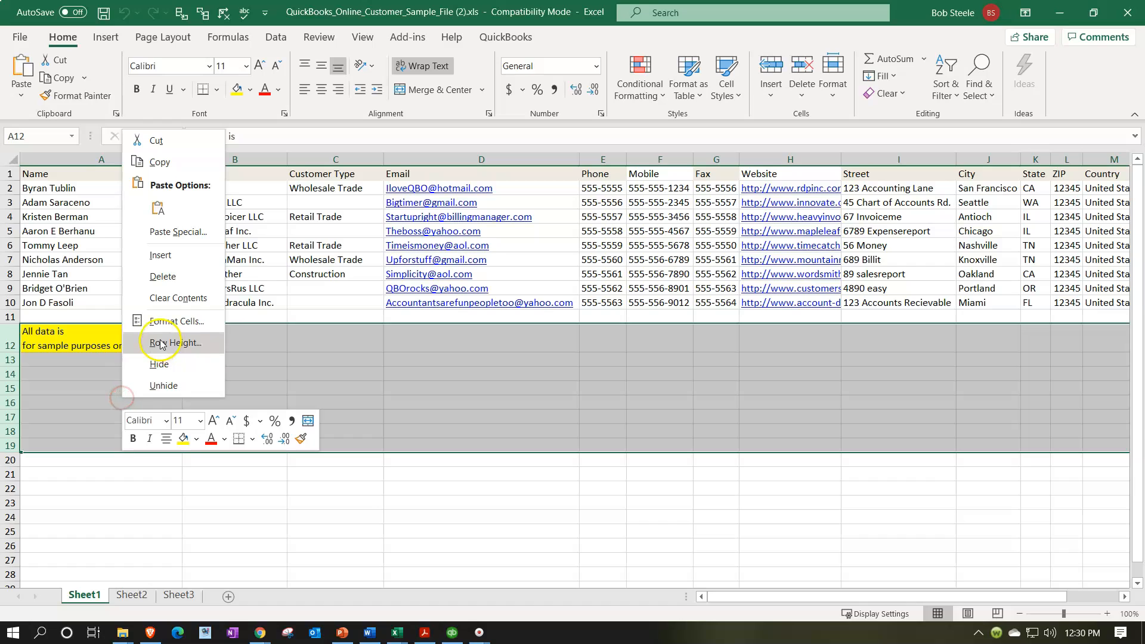
click(163, 277)
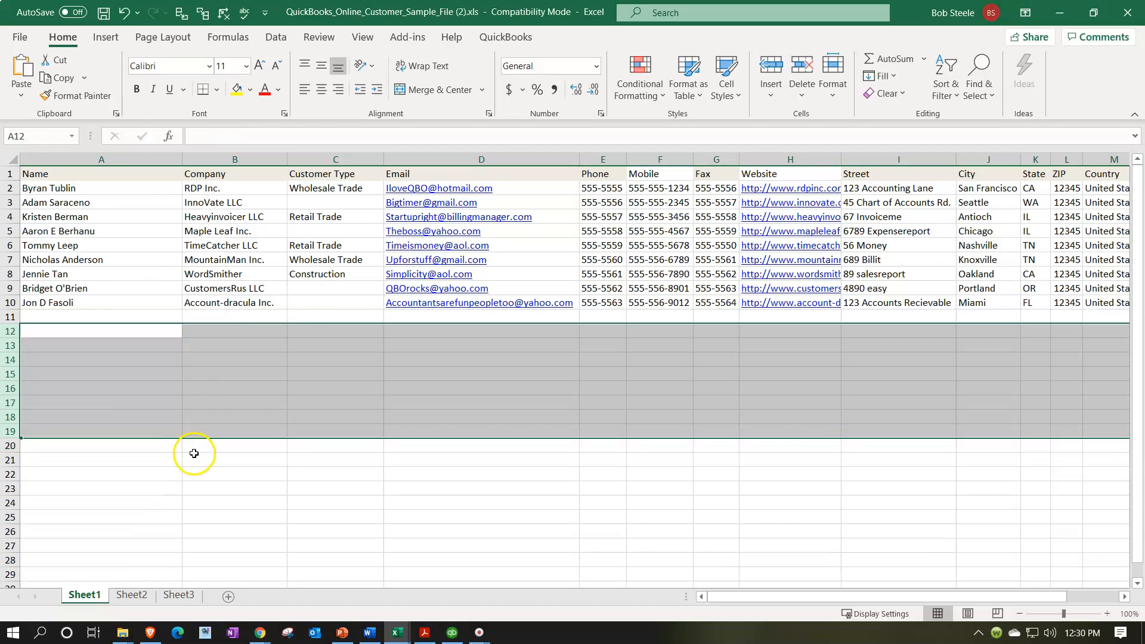
click(194, 460)
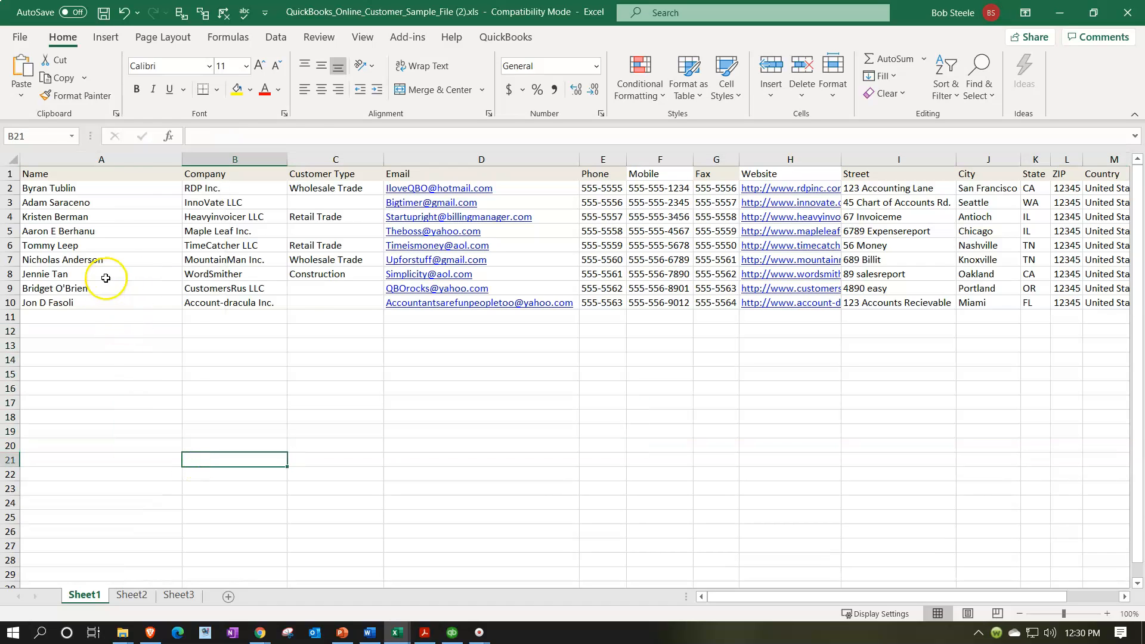
click(135, 399)
scroll(136, 398, up, 1)
scroll(136, 399, up, 3)
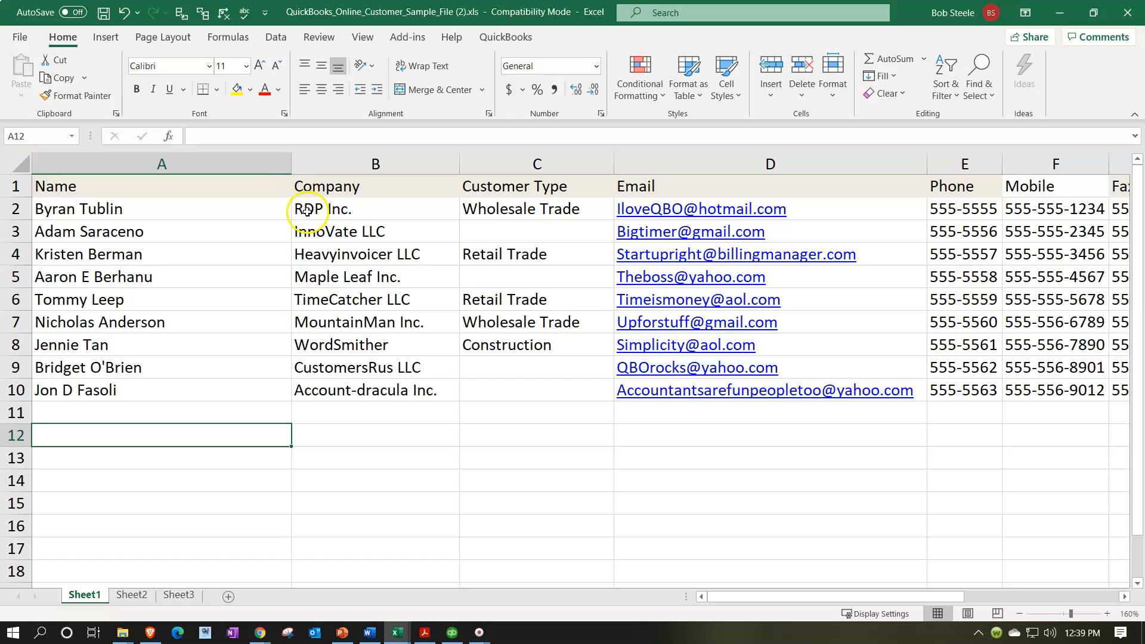
Copy Anderson, Jones and Smith Guitars into the sample sheet's Company column B12:B14.
click(399, 636)
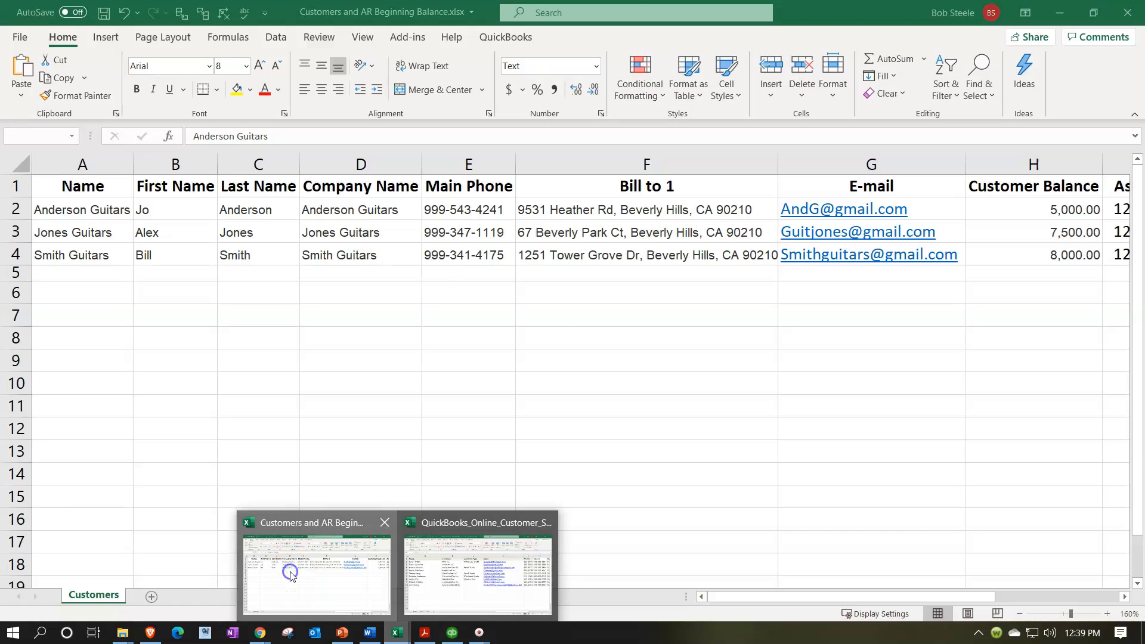
click(290, 575)
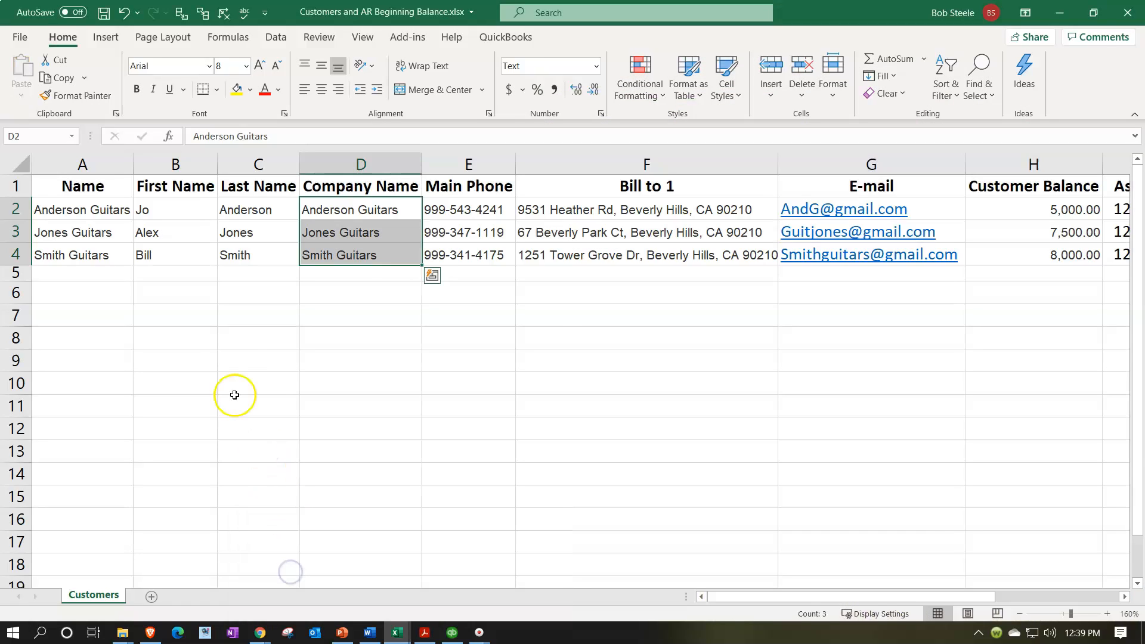
click(213, 358)
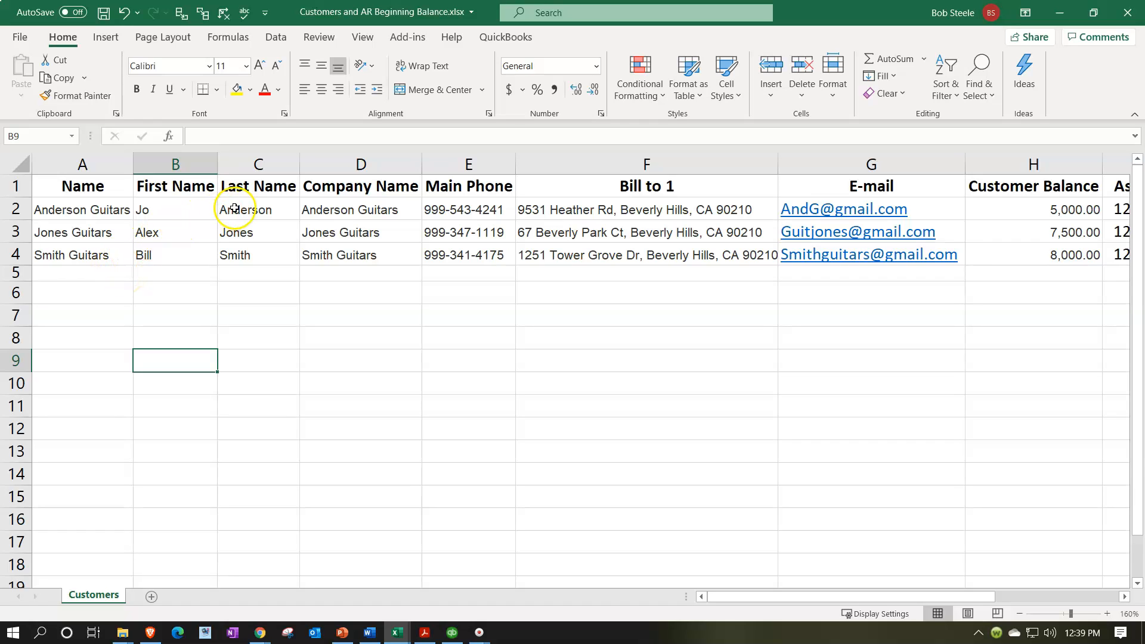
drag(89, 212, 92, 255)
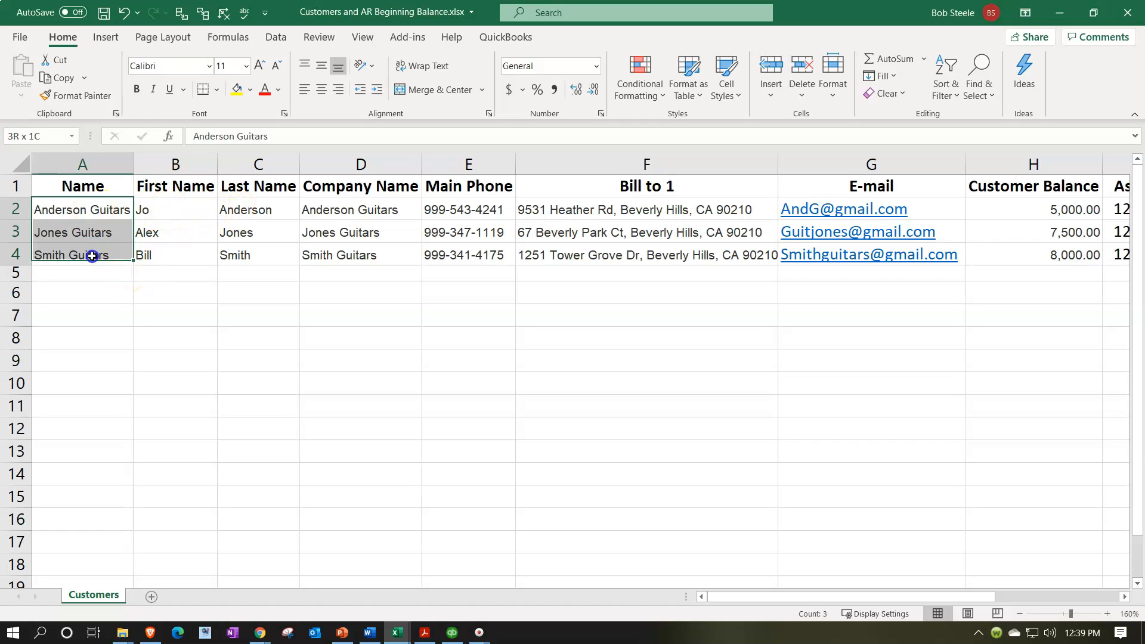
key(ctrl+c)
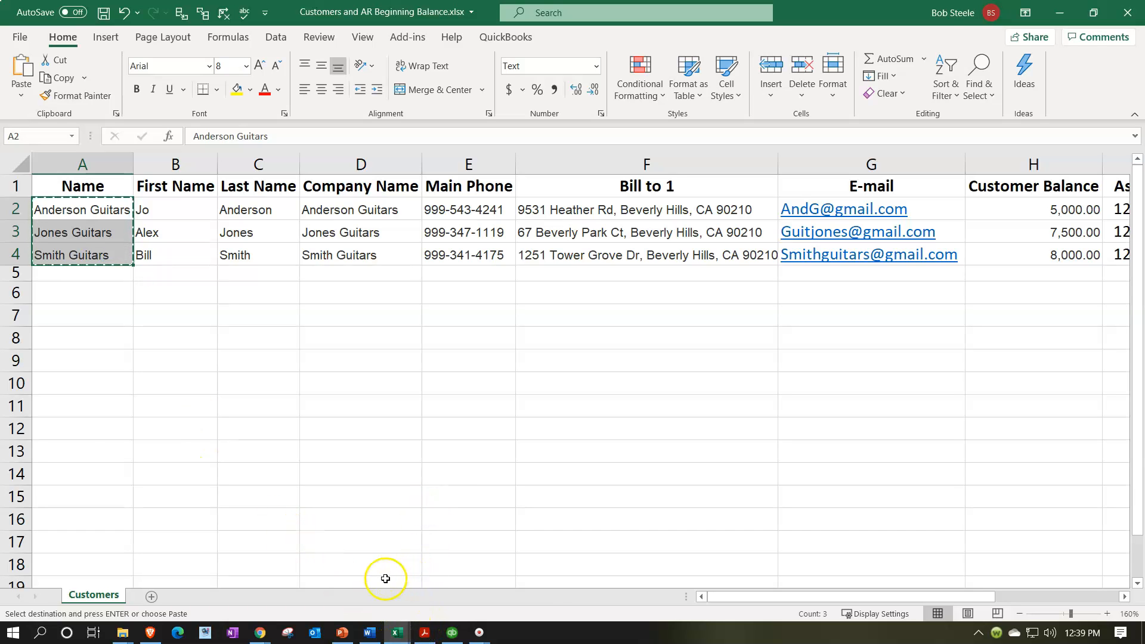
mouse_move(396, 631)
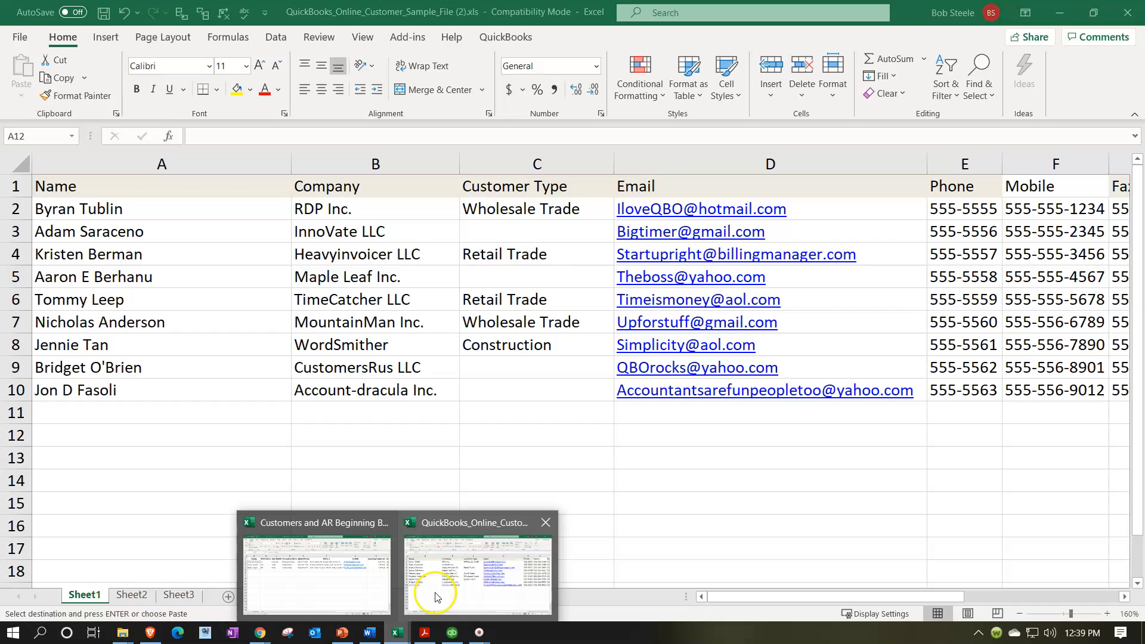
click(435, 596)
click(352, 414)
key(ctrl+v)
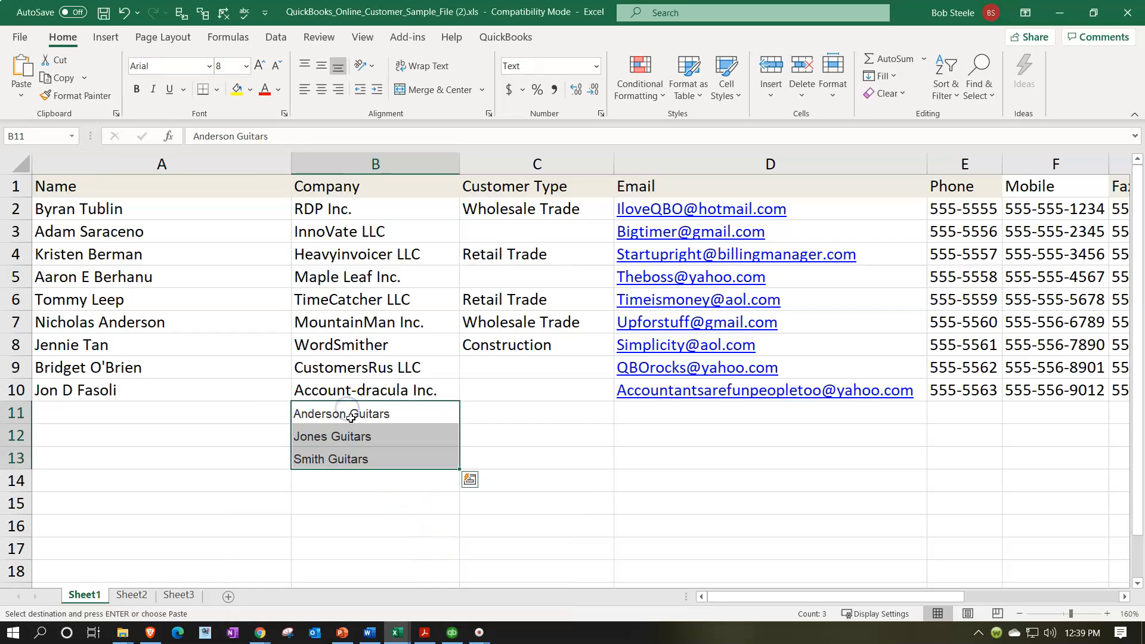
click(347, 462)
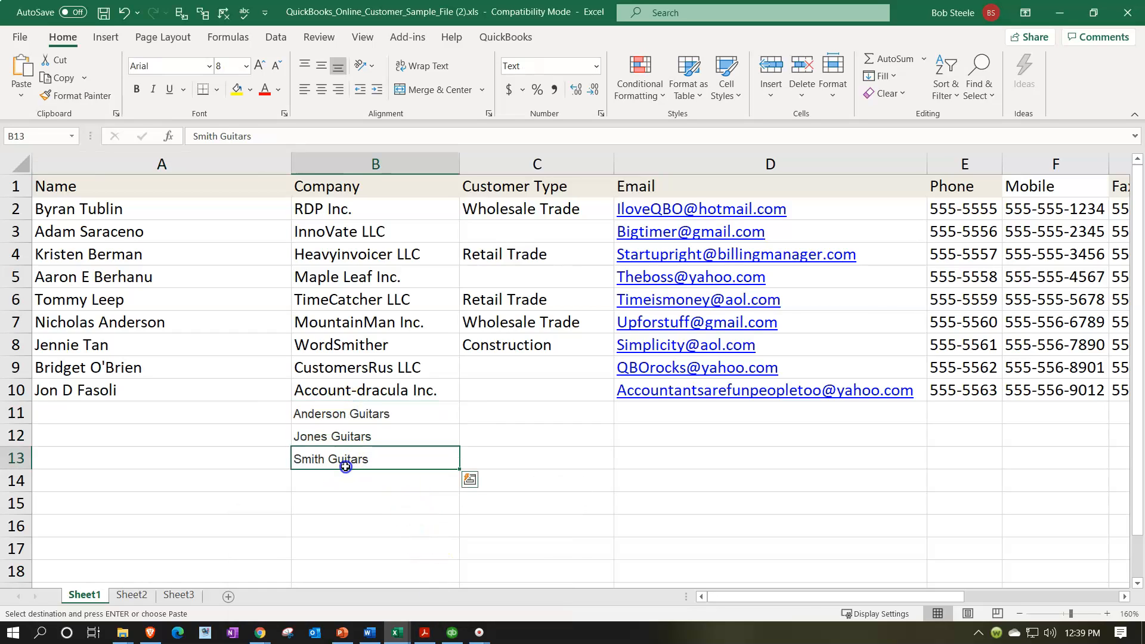
drag(334, 413, 346, 492)
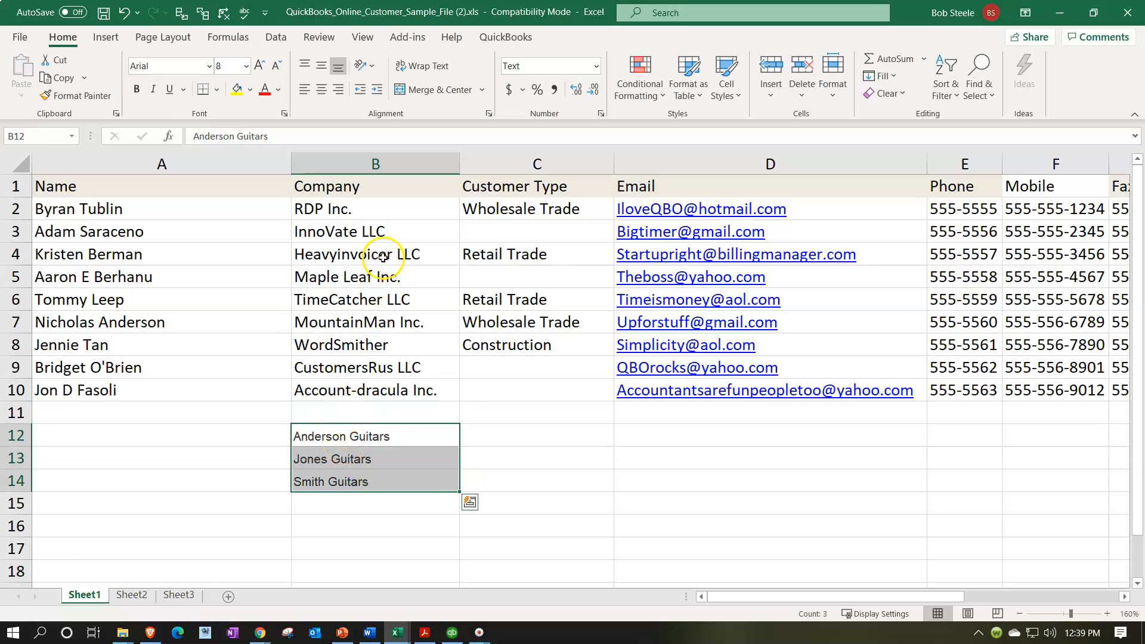
Paste the three main phone numbers into E12:E14 and autofit column E.
click(398, 631)
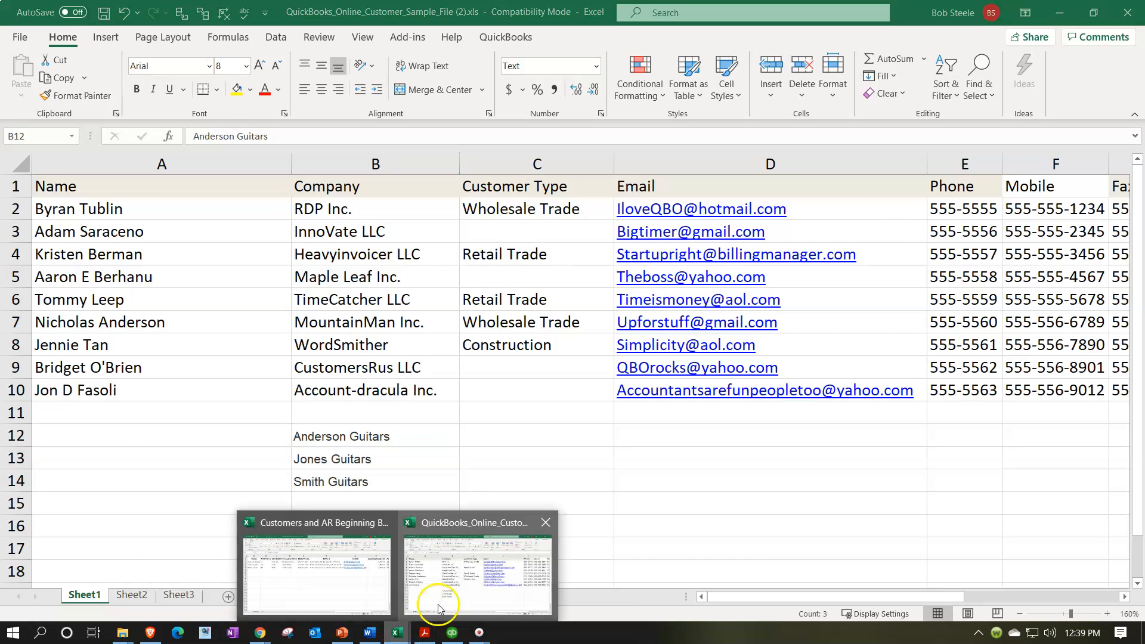
click(366, 581)
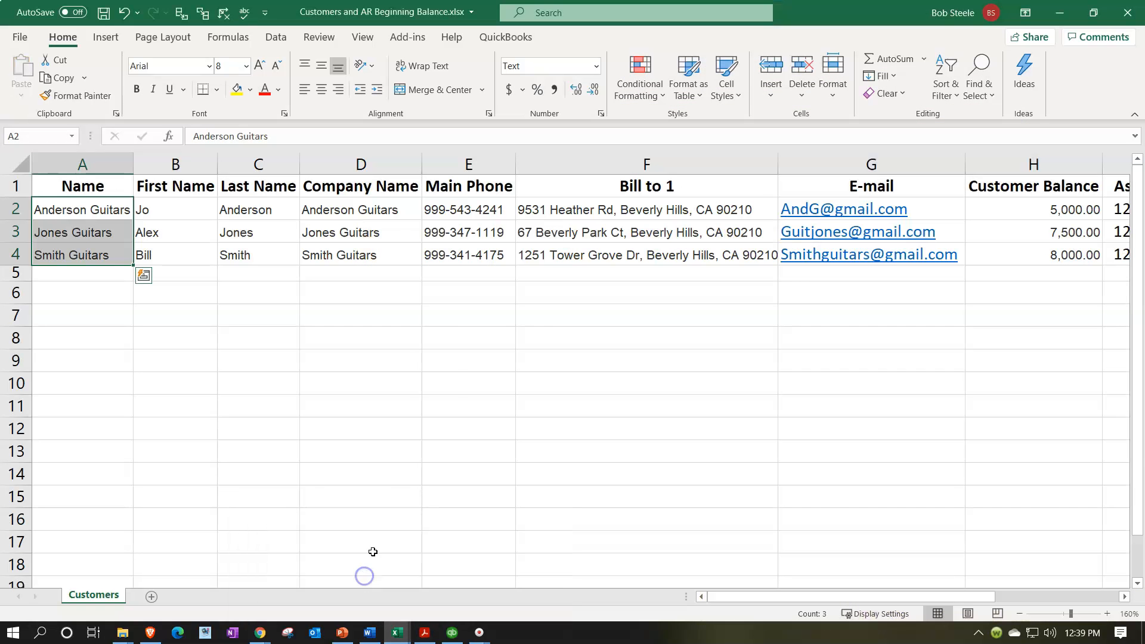
drag(191, 209, 277, 238)
drag(366, 220, 370, 251)
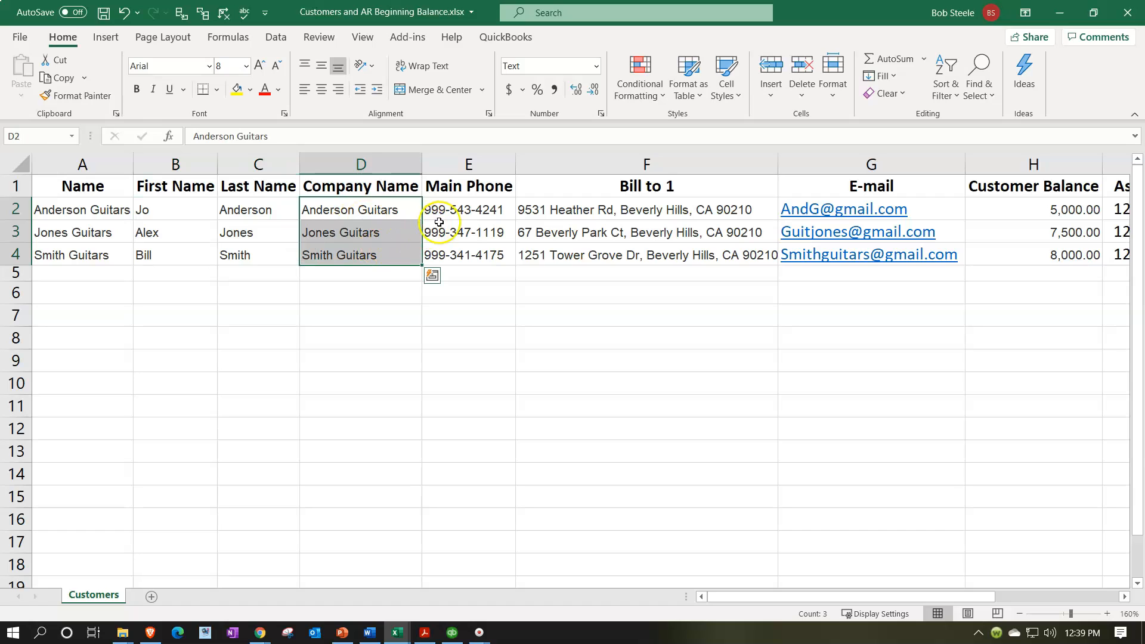
drag(464, 205, 471, 251)
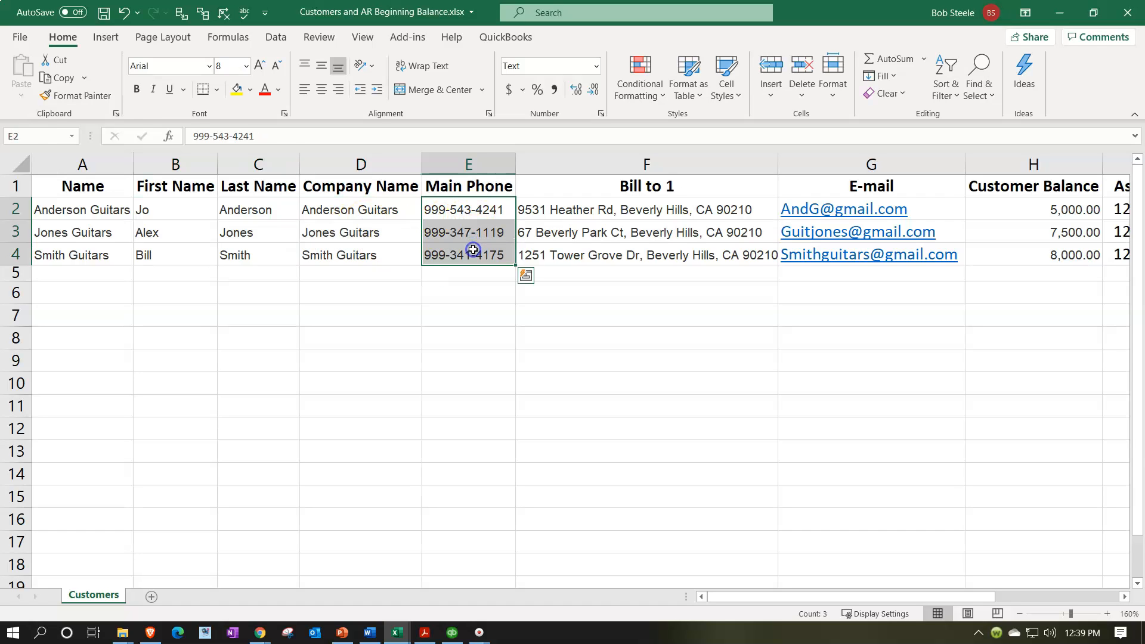
key(ctrl+c)
mouse_move(403, 634)
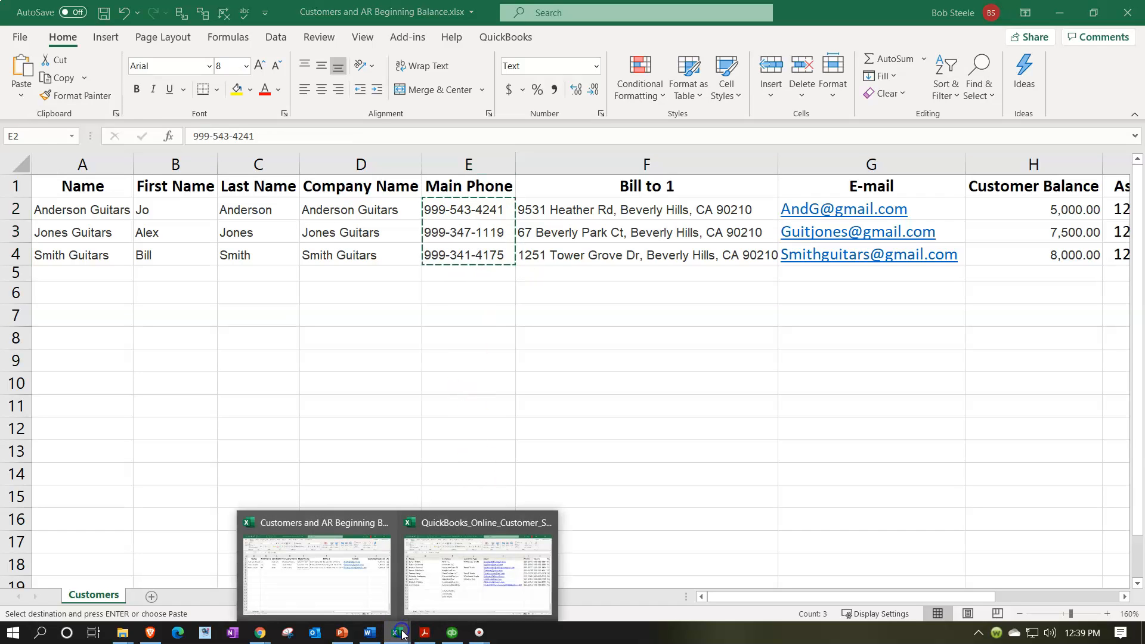
click(438, 567)
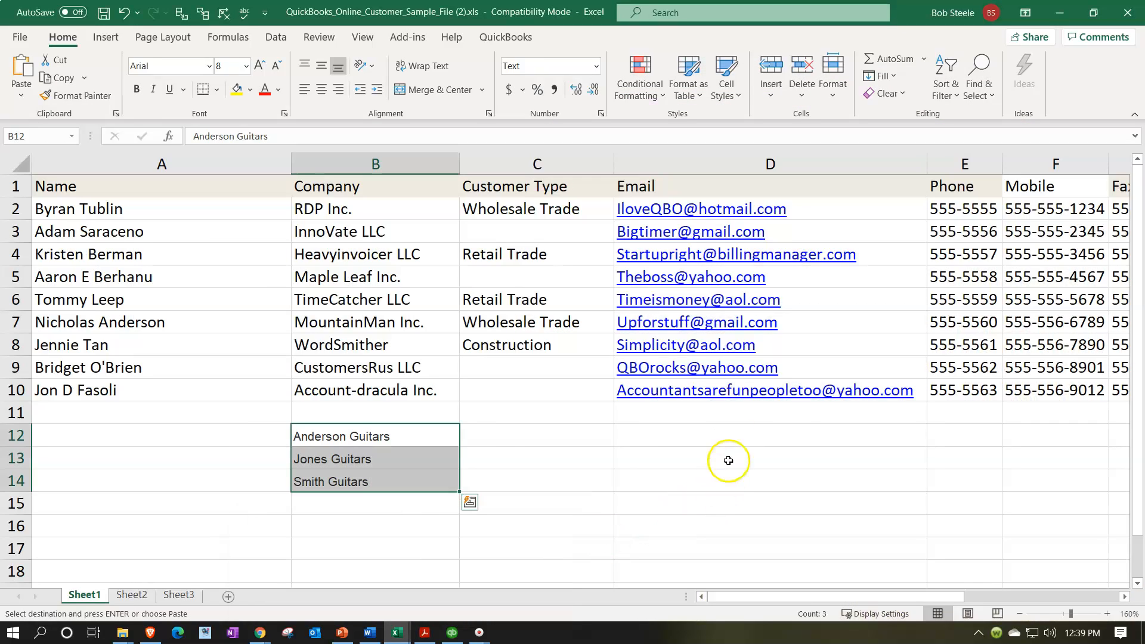
click(733, 436)
key(Right)
key(ctrl+v)
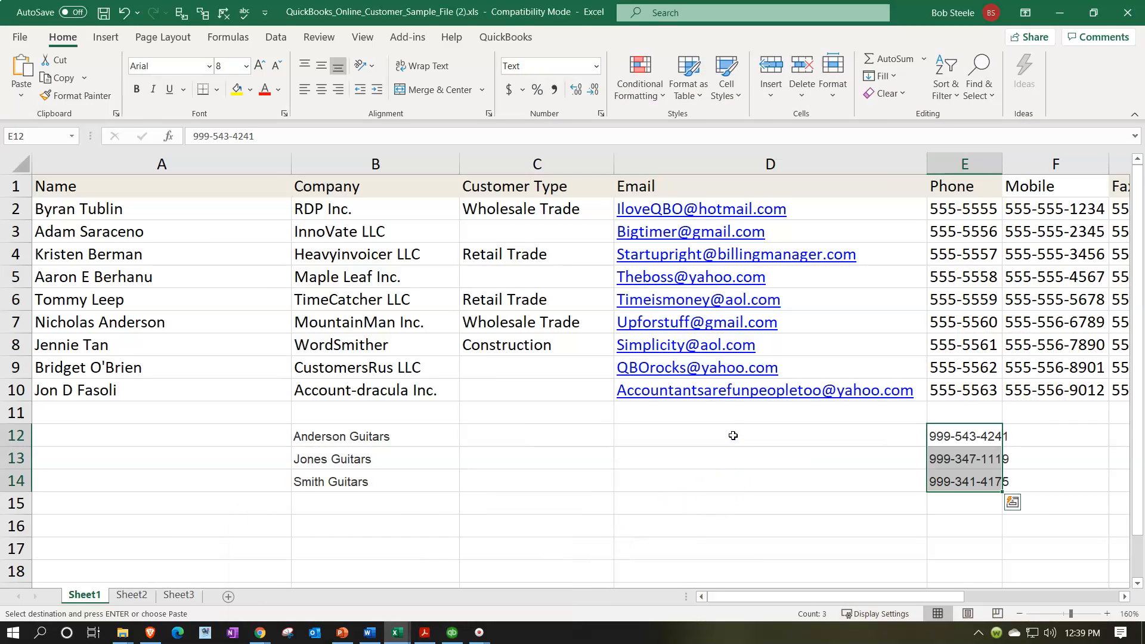
double_click(1003, 159)
mouse_move(398, 632)
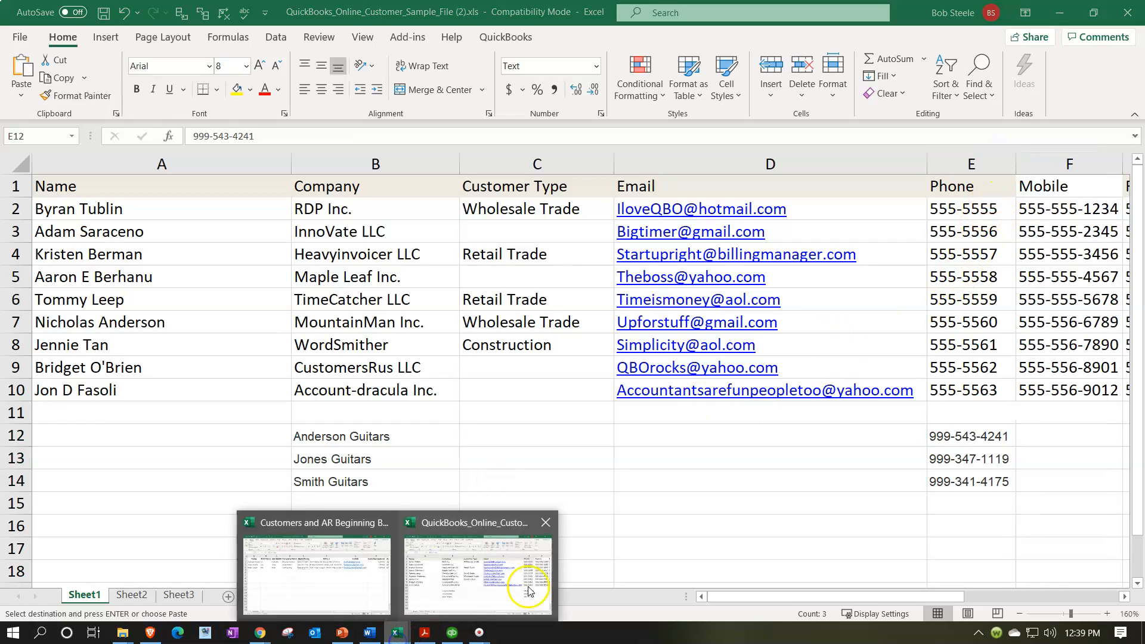
click(334, 562)
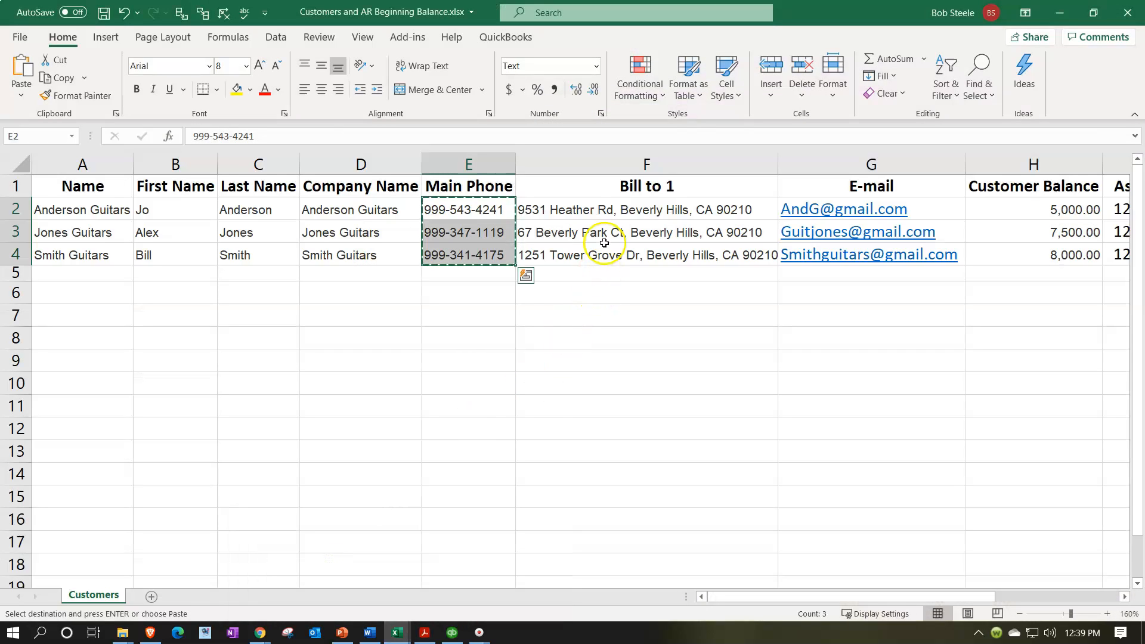
Copy the three Bill-to addresses and paste them into the sample sheet at I20:I22.
drag(609, 210, 613, 248)
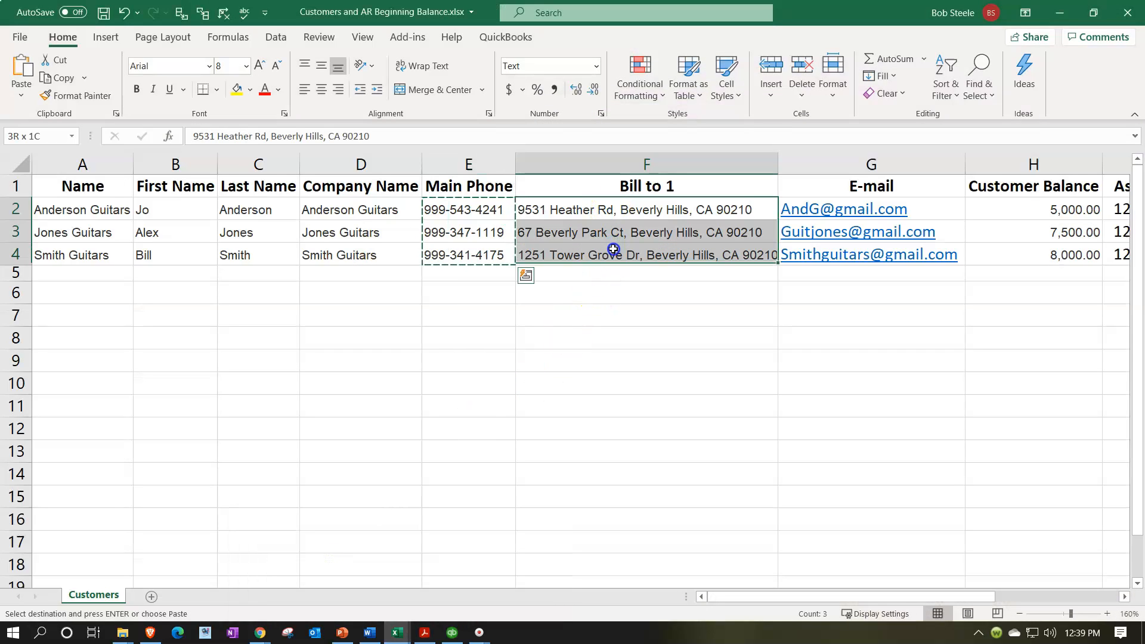
key(ctrl+c)
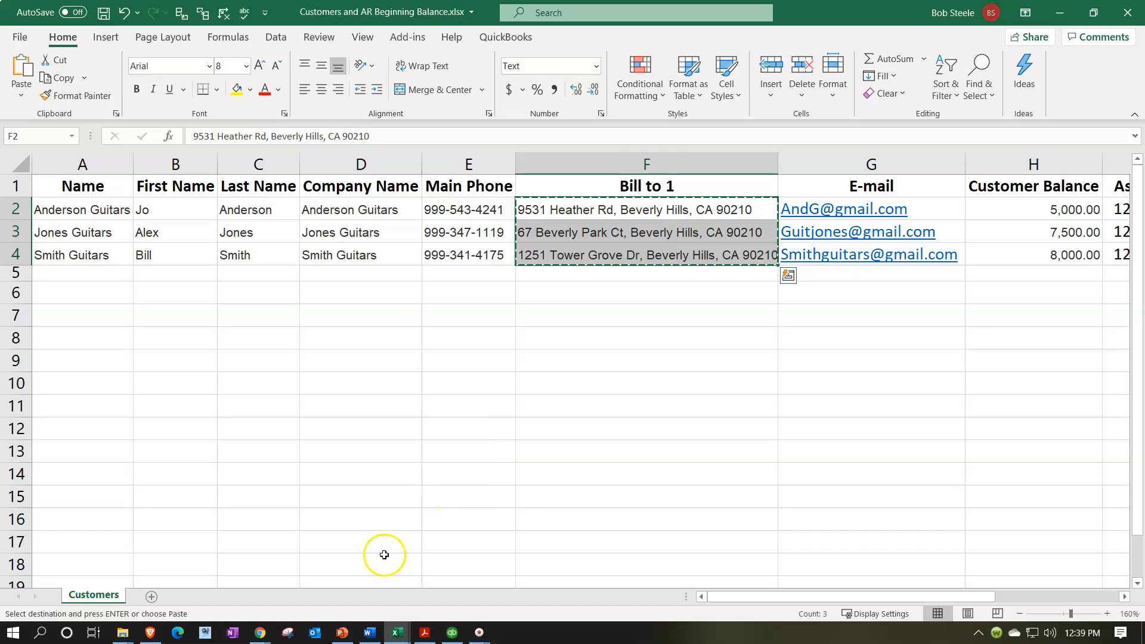
click(397, 632)
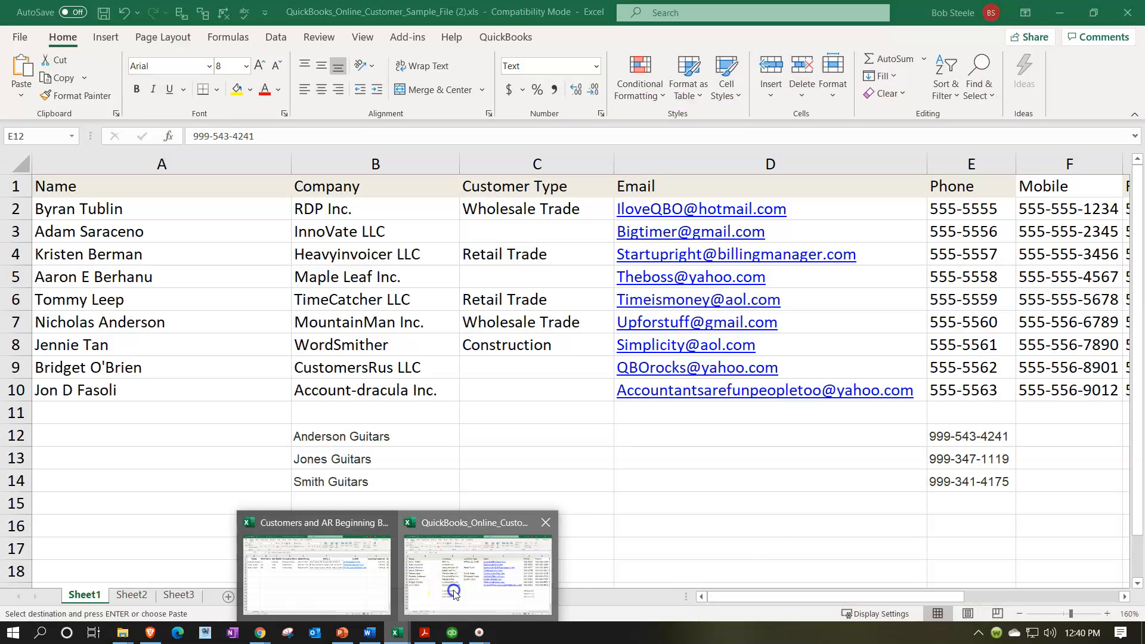
click(452, 586)
click(868, 528)
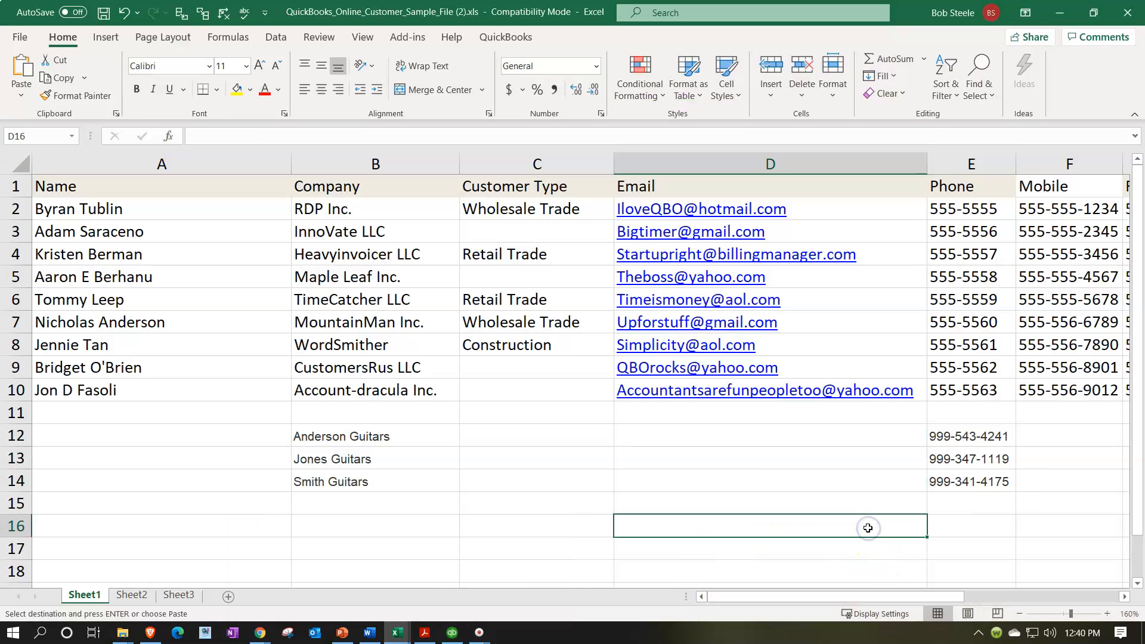
key(Right)
key(Right)
key(Right)
key(Right)
key(Right)
key(Right)
key(Right)
key(Right)
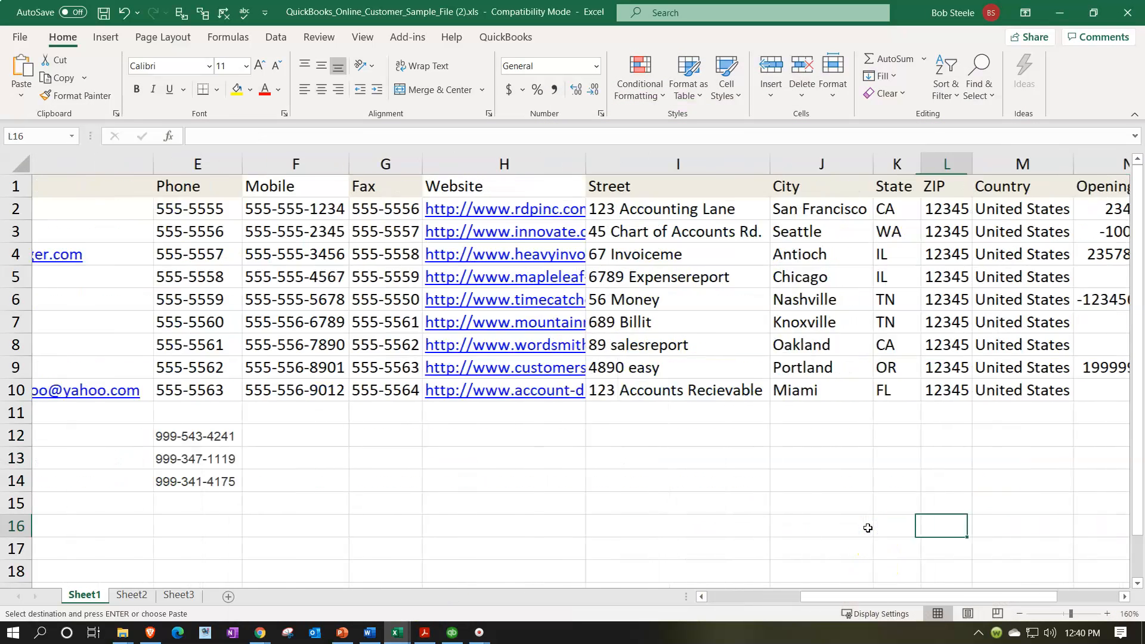
key(Right)
scroll(739, 537, down, 1)
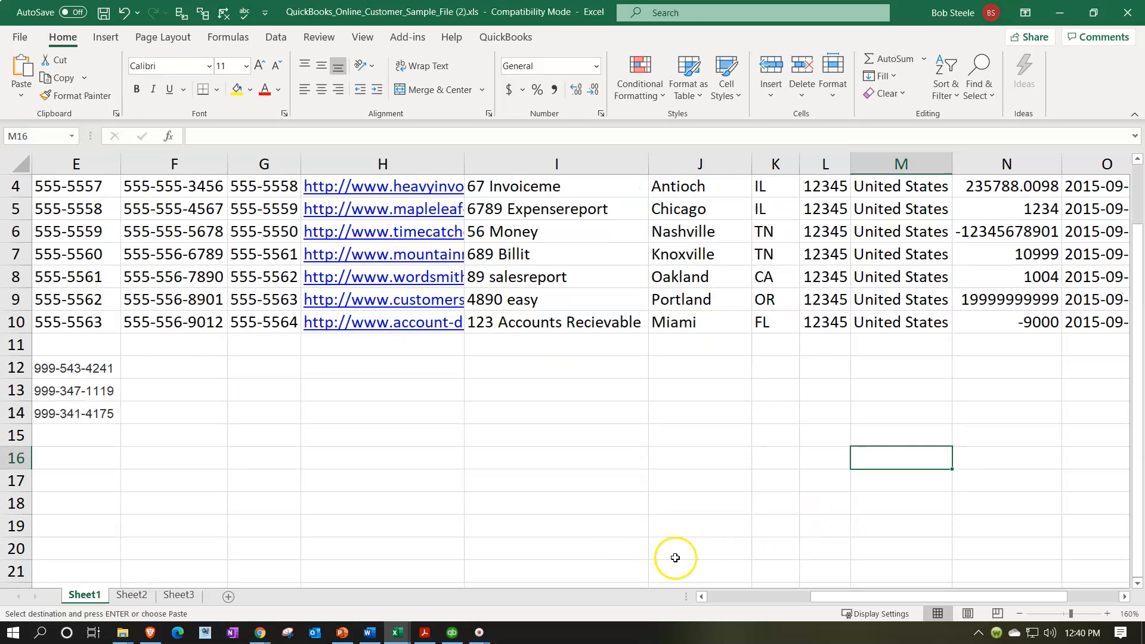
click(512, 540)
key(ctrl+v)
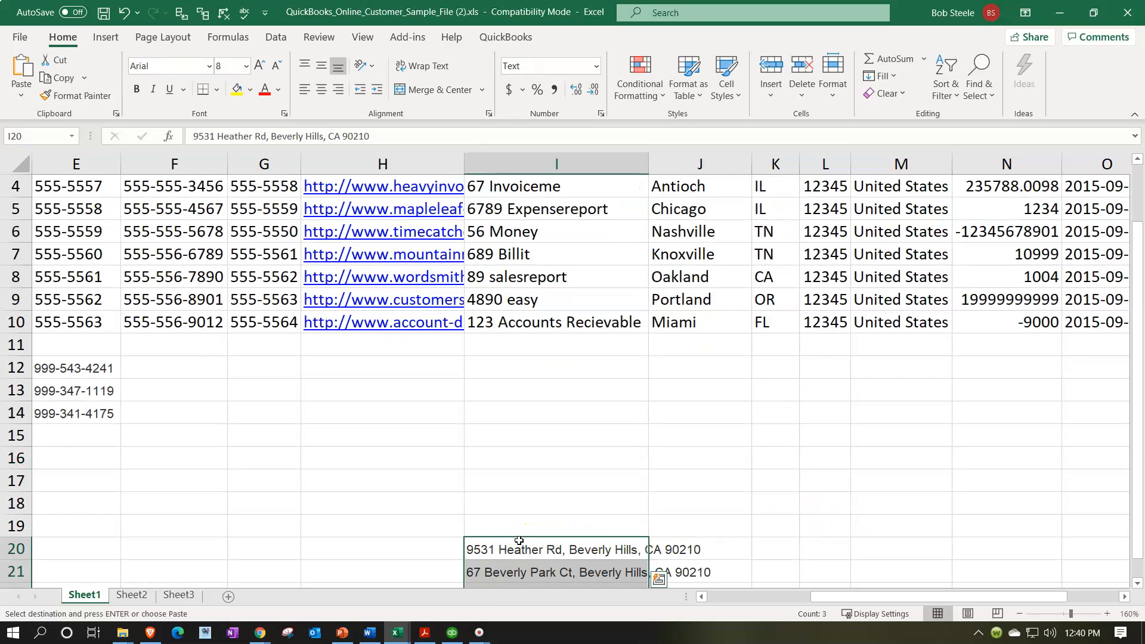
Paste the three Beverly Hills addresses into Street cells I12:I14 and deselect.
scroll(519, 541, up, 1)
scroll(521, 539, down, 2)
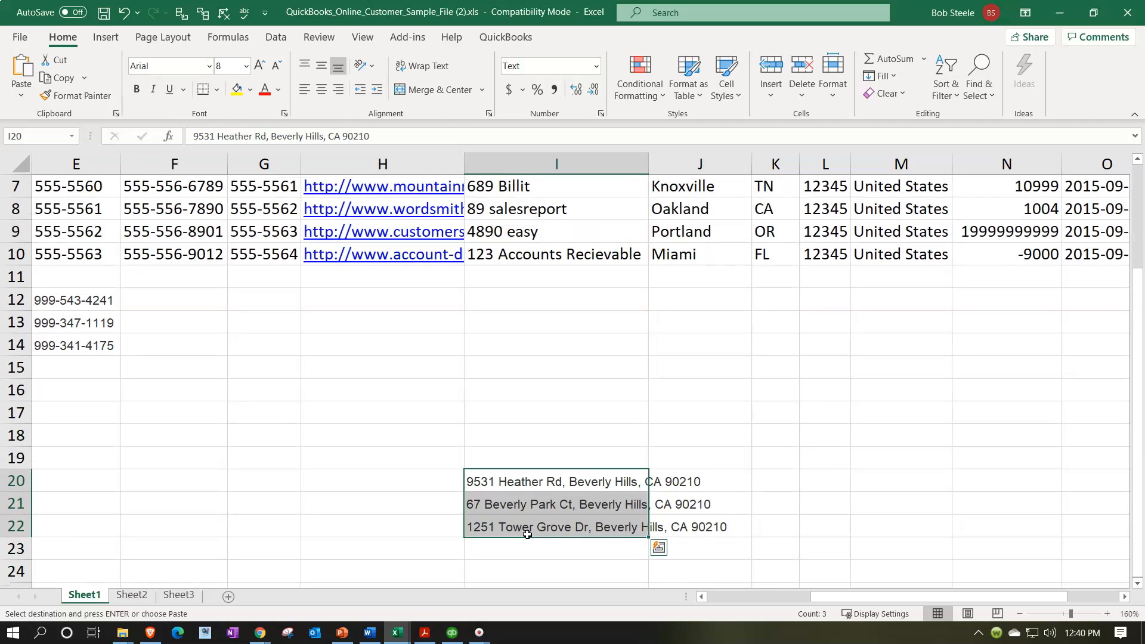
click(514, 299)
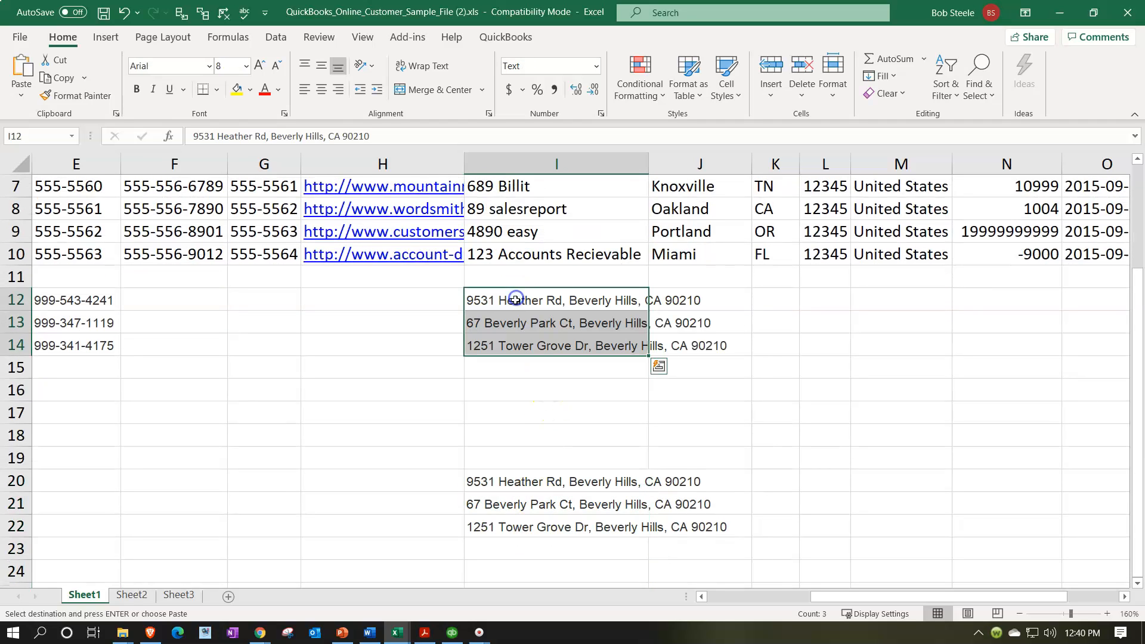
scroll(547, 420, up, 2)
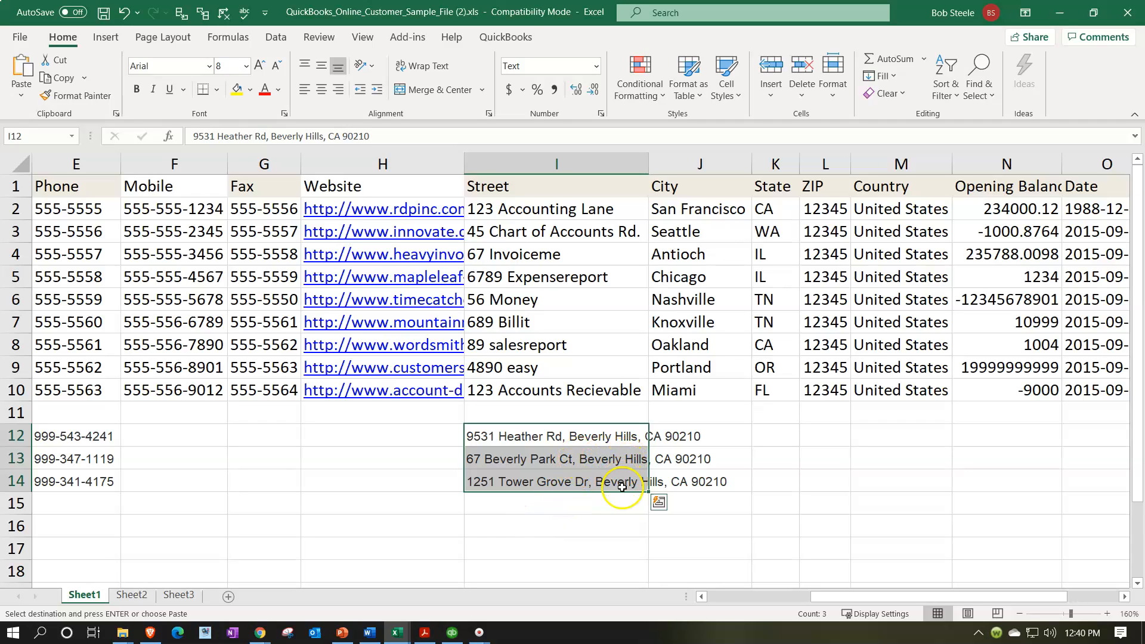
click(599, 521)
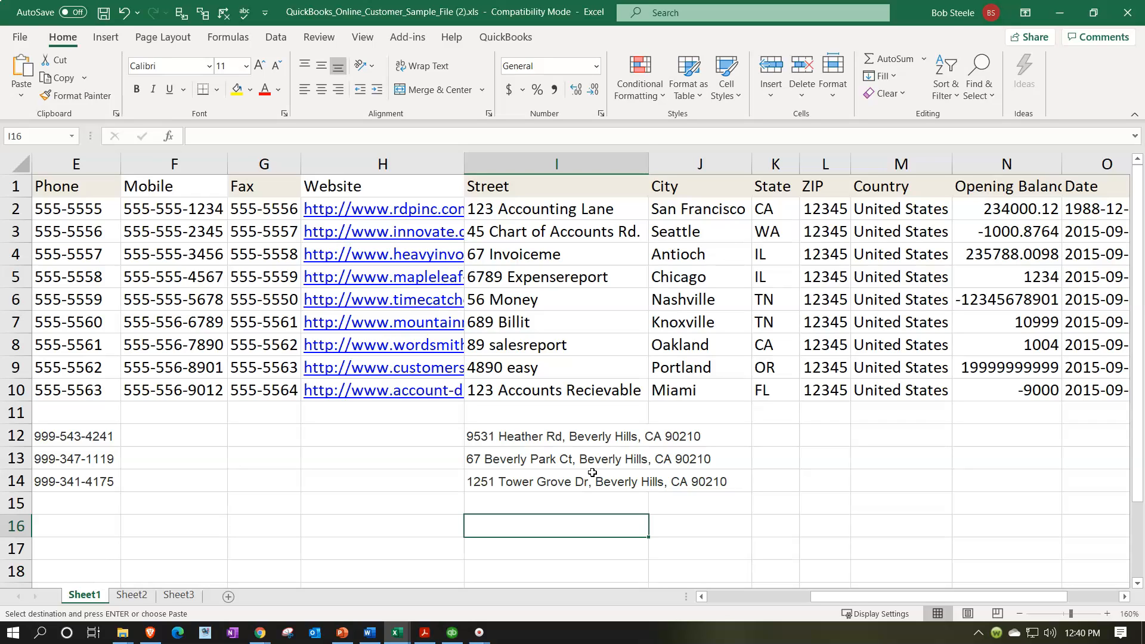
click(548, 427)
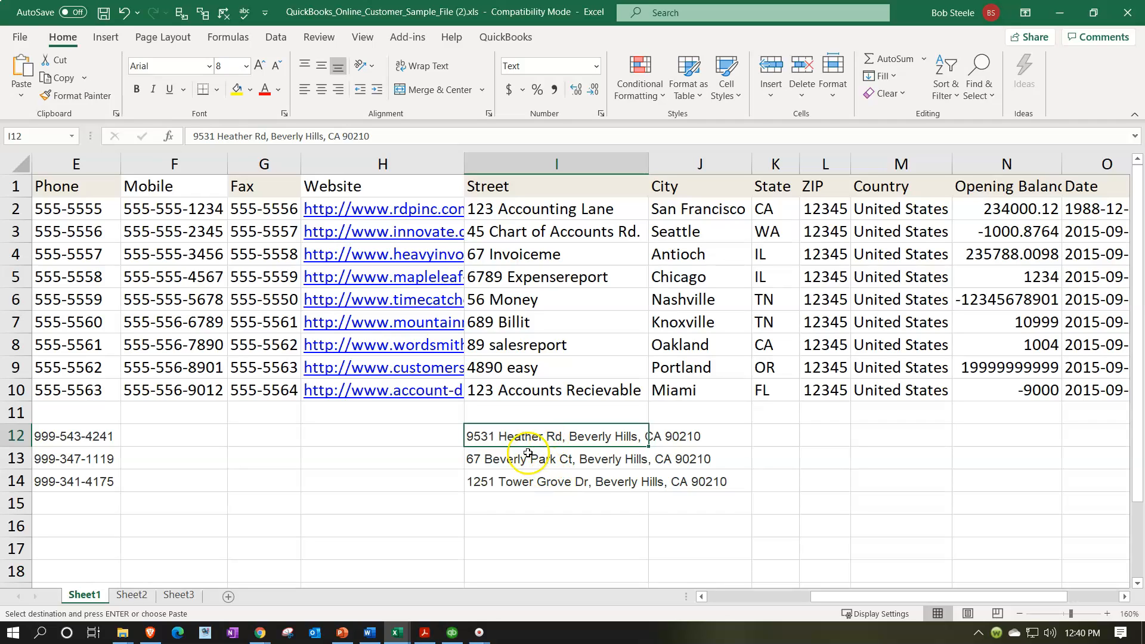
double_click(569, 441)
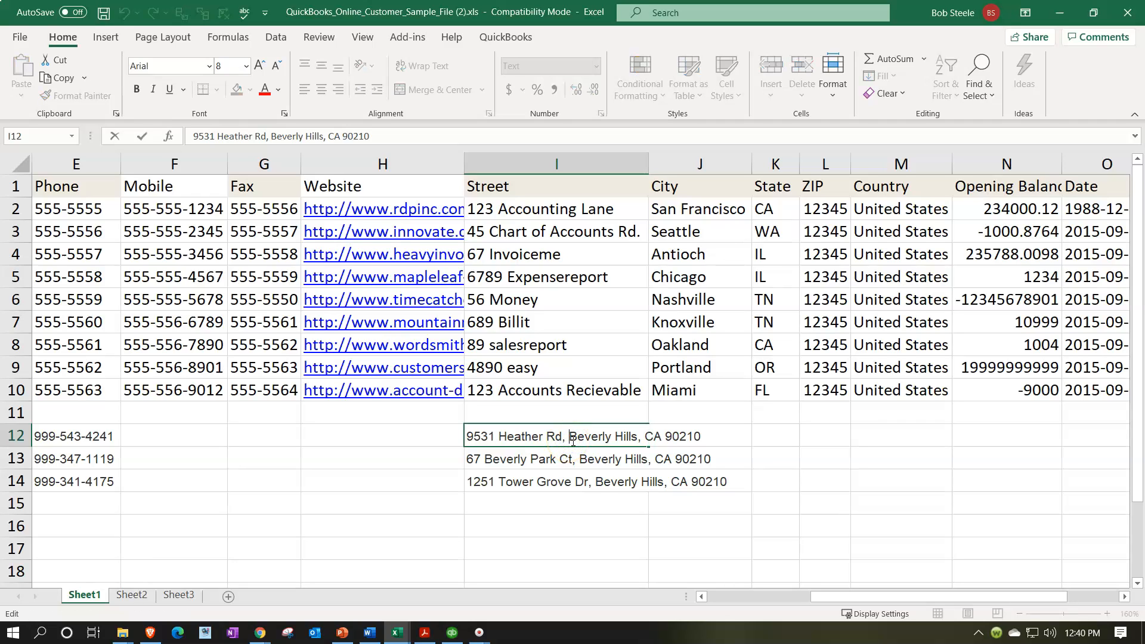
key(BackSpace)
key(BackSpace)
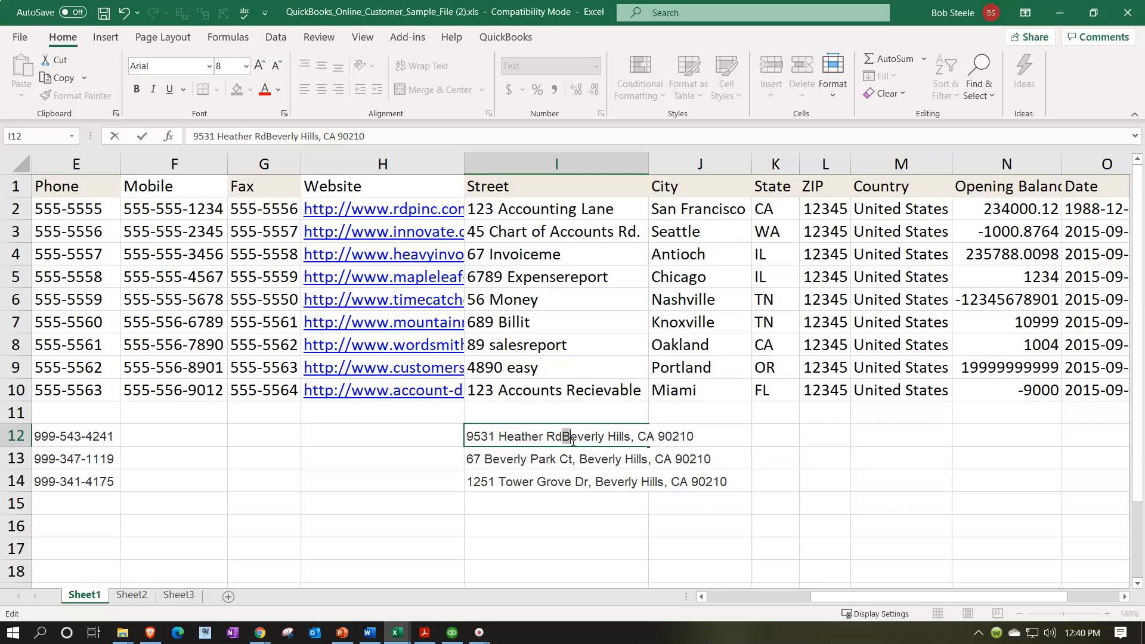
key(shift+Right)
key(shift+Right)
key(shift+Right)
key(shift+Right)
key(shift+Right)
key(shift+Right)
key(shift+Right)
key(shift+Right)
key(shift+Right)
key(shift+Right)
key(shift+Right)
key(shift+Right)
key(shift+Right)
key(shift+Right)
key(shift+Right)
key(ctrl+x)
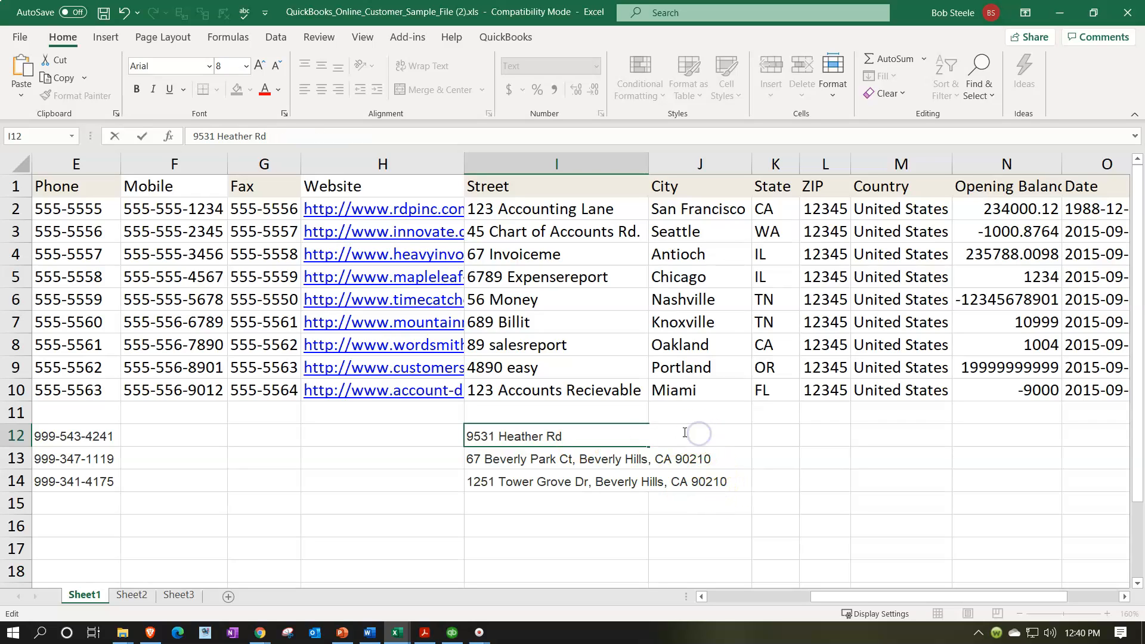
click(695, 504)
click(698, 438)
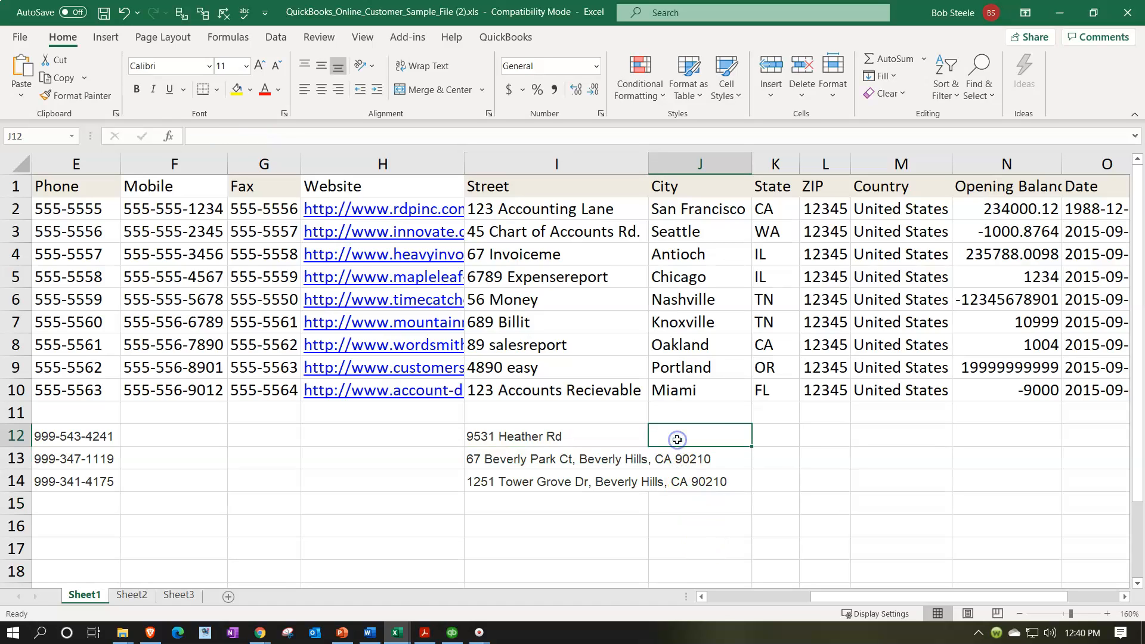
key(ctrl+v)
key(Left)
key(Left)
key(Right)
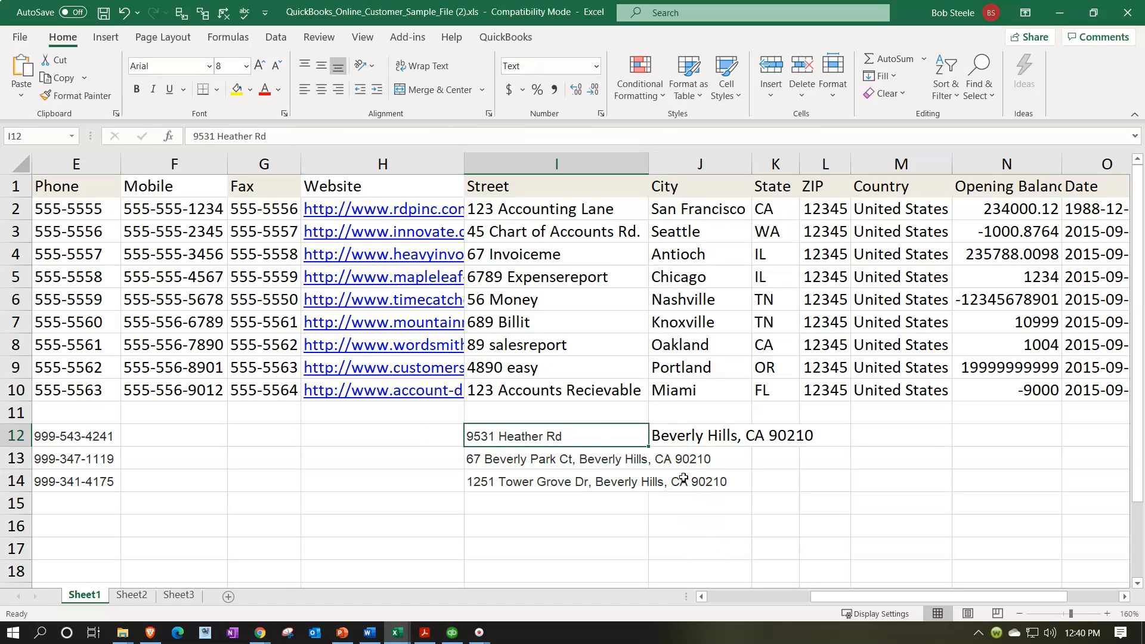
Split CA into State K12 and 90210 into ZIP L12, leaving Beverly Hills in City.
double_click(721, 444)
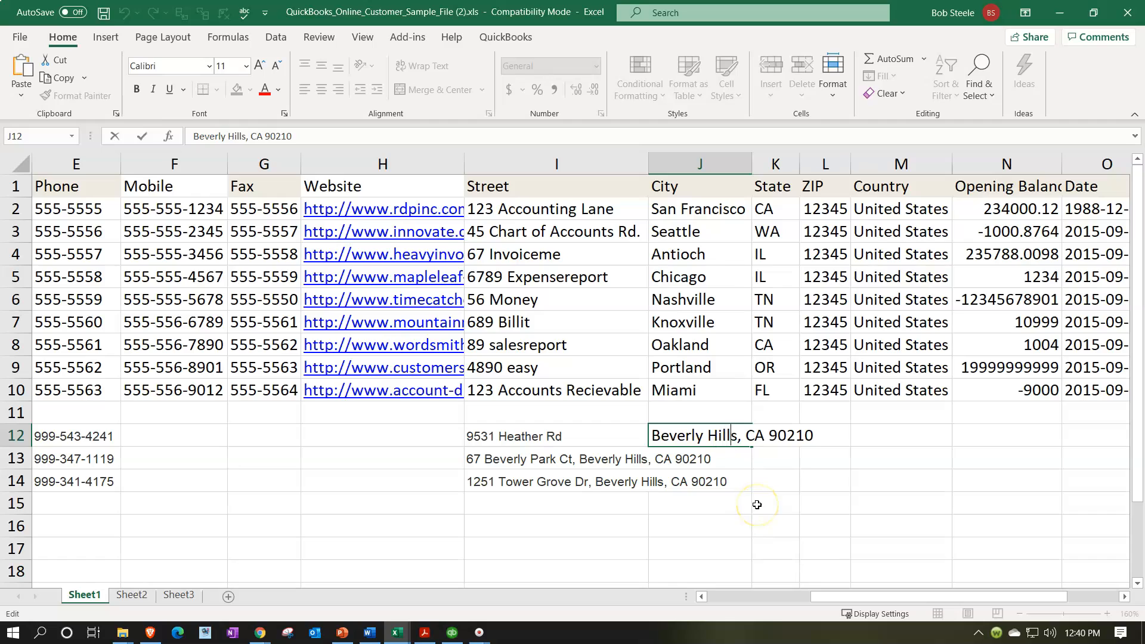
key(BackSpace)
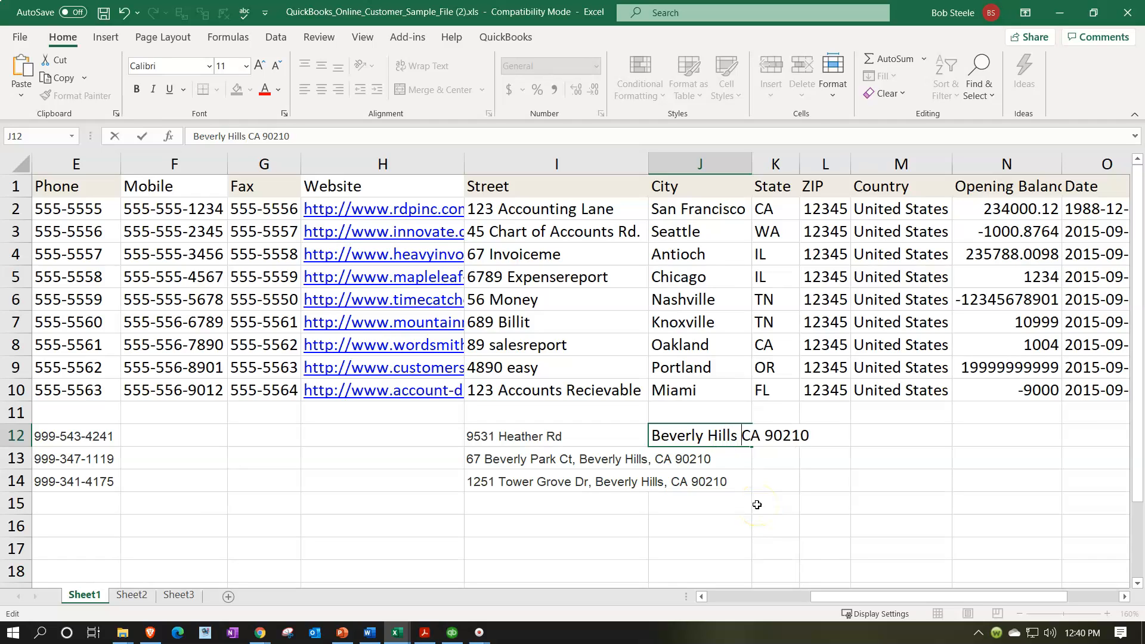
key(shift+Right)
key(shift+Right)
key(shift+Right)
key(shift+Right)
key(shift+Right)
key(shift+Right)
key(shift+Right)
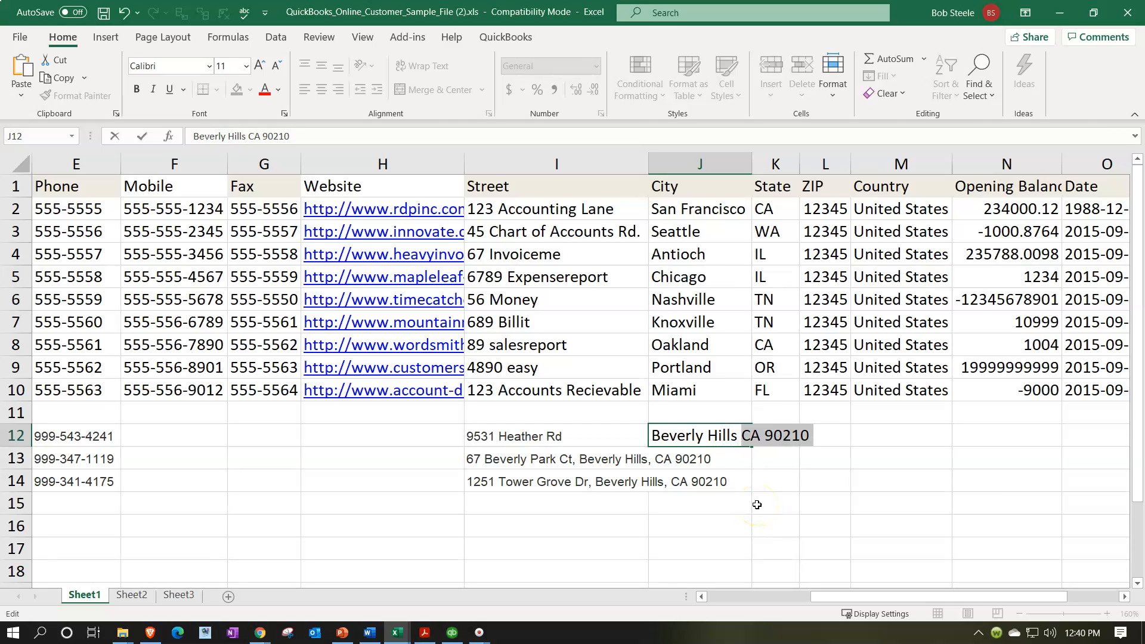
key(ctrl+x)
key(Return)
key(Right)
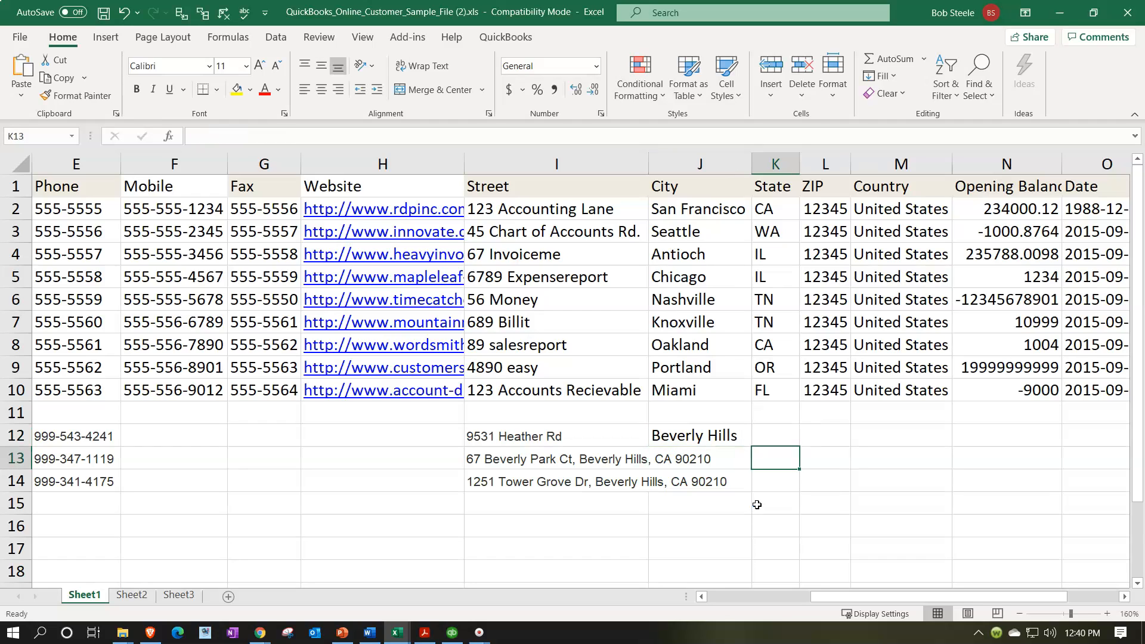
key(Up)
key(ctrl+v)
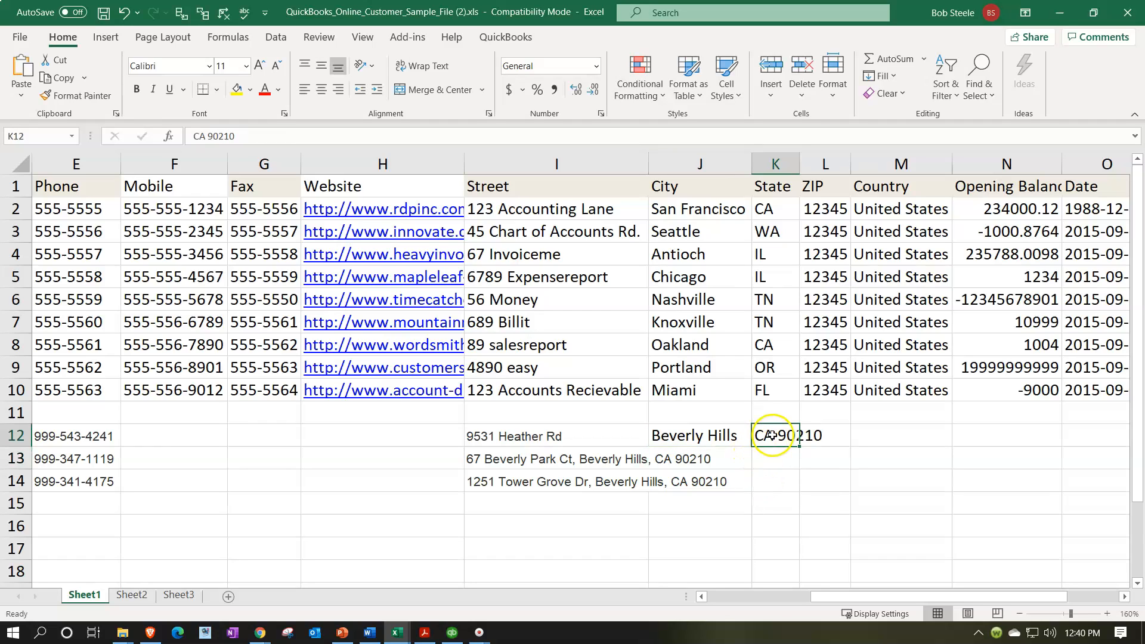
drag(777, 435, 849, 436)
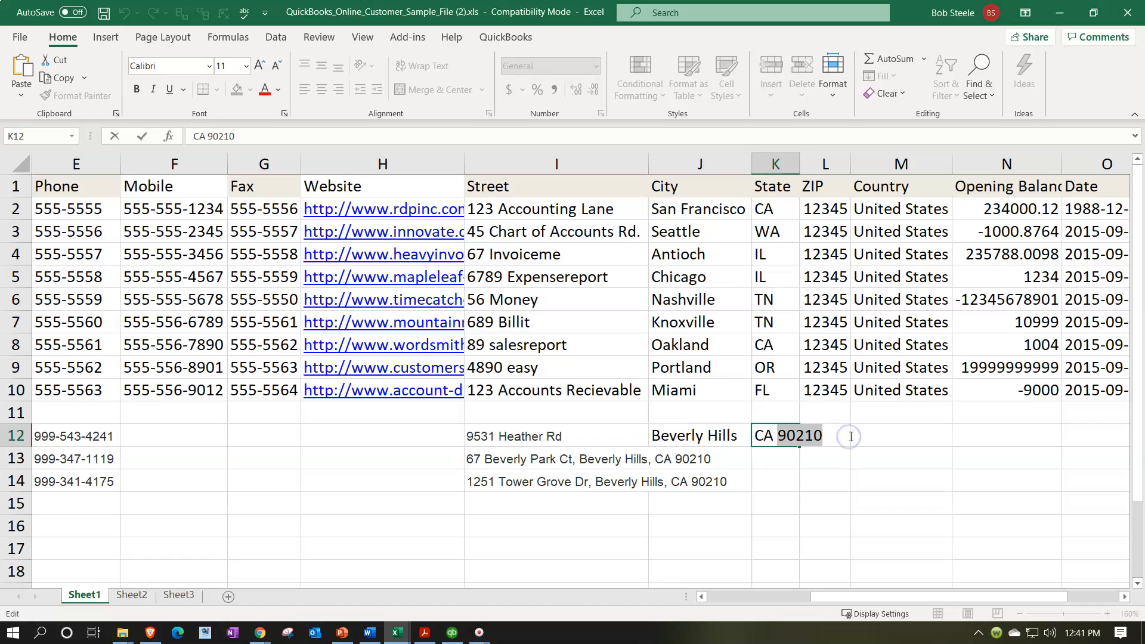
key(ctrl+x)
click(874, 480)
click(845, 436)
key(ctrl+v)
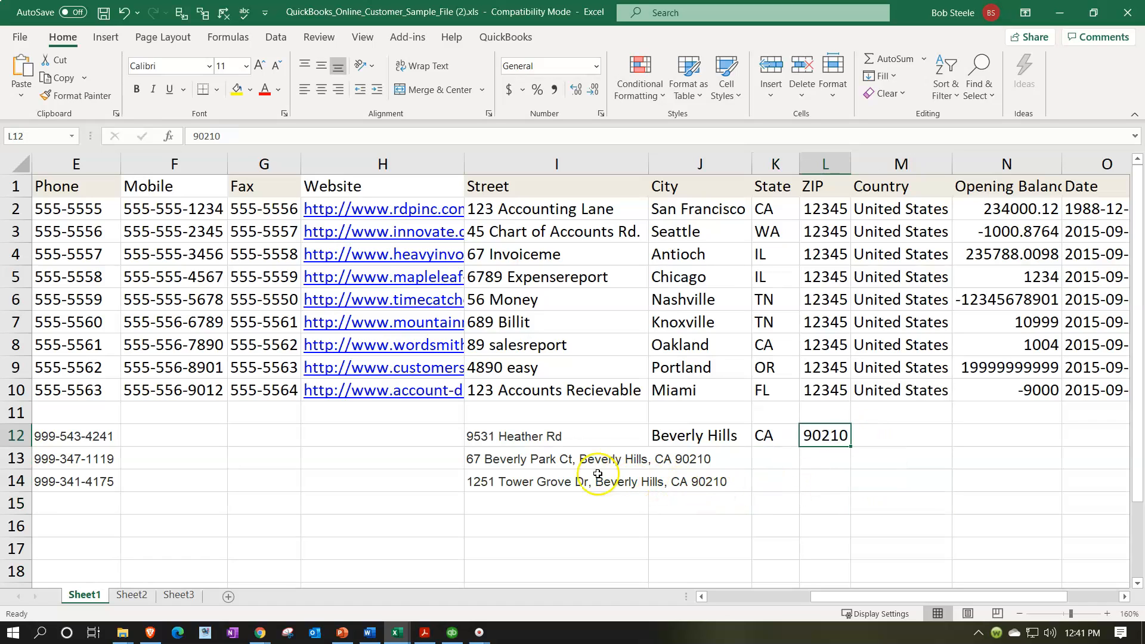
double_click(561, 458)
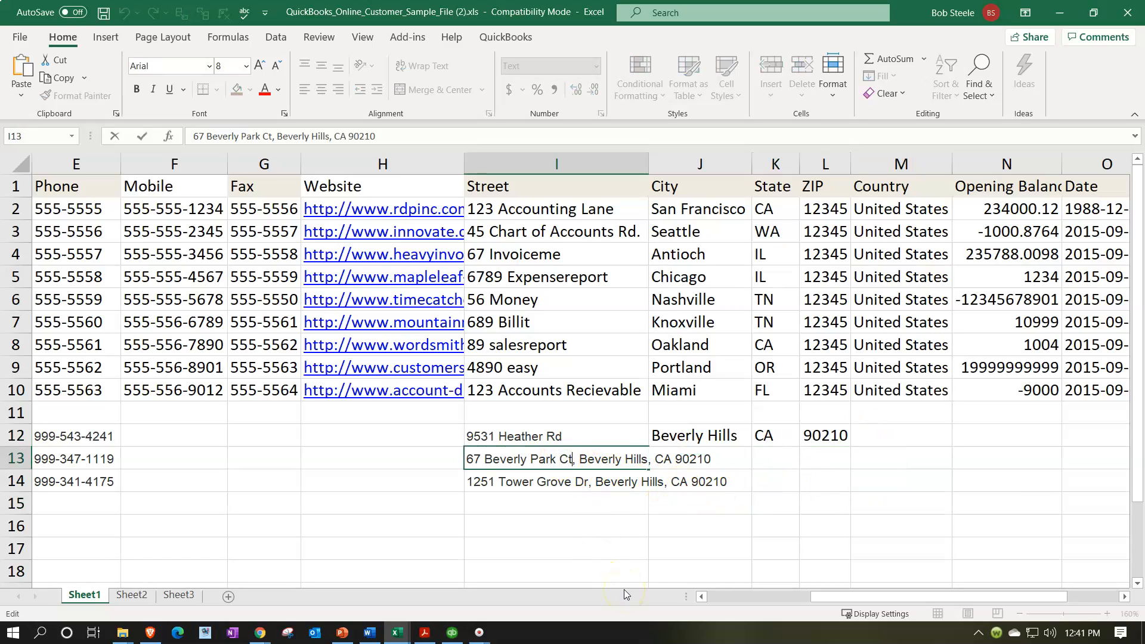
Move row 13's city, state and ZIP out of the street cell into City cell J13.
key(Delete)
key(Right)
key(shift+Right)
key(shift+Right)
key(shift+Right)
key(shift+Right)
key(shift+Right)
key(shift+Right)
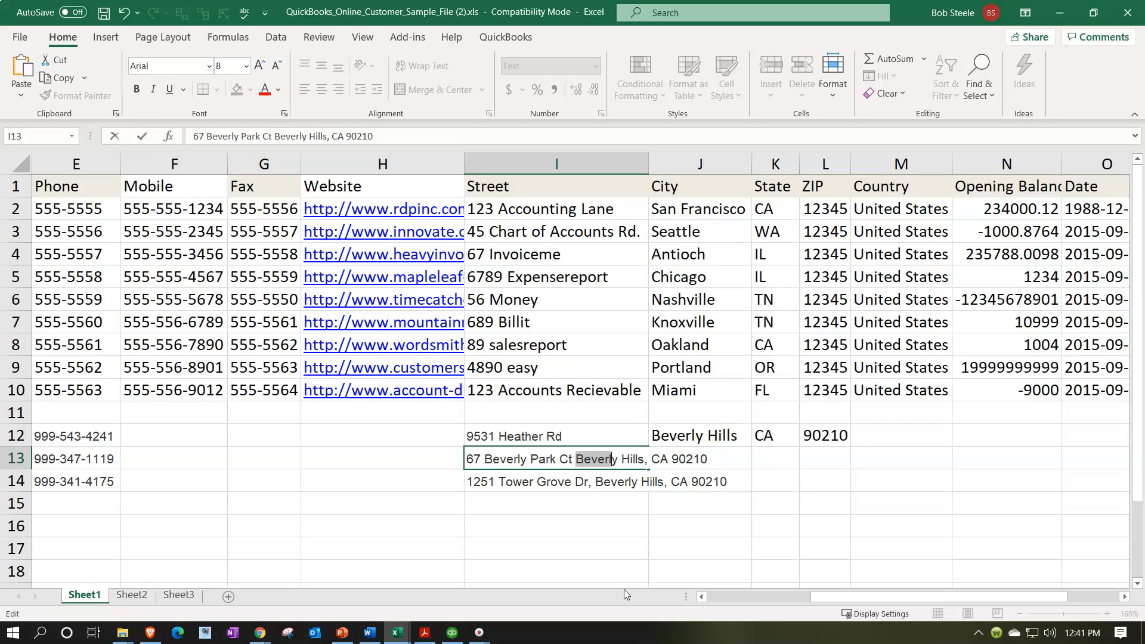
key(shift+Right)
key(shift+Right)
key(shift+Right)
key(shift+Right)
key(shift+Right)
key(shift+Right)
key(shift+Right)
key(shift+Right)
key(shift+Right)
key(shift+Right)
key(shift+Right)
key(shift+Right)
key(shift+Right)
key(shift+Right)
key(shift+Right)
key(shift+Right)
key(shift+Right)
key(Delete)
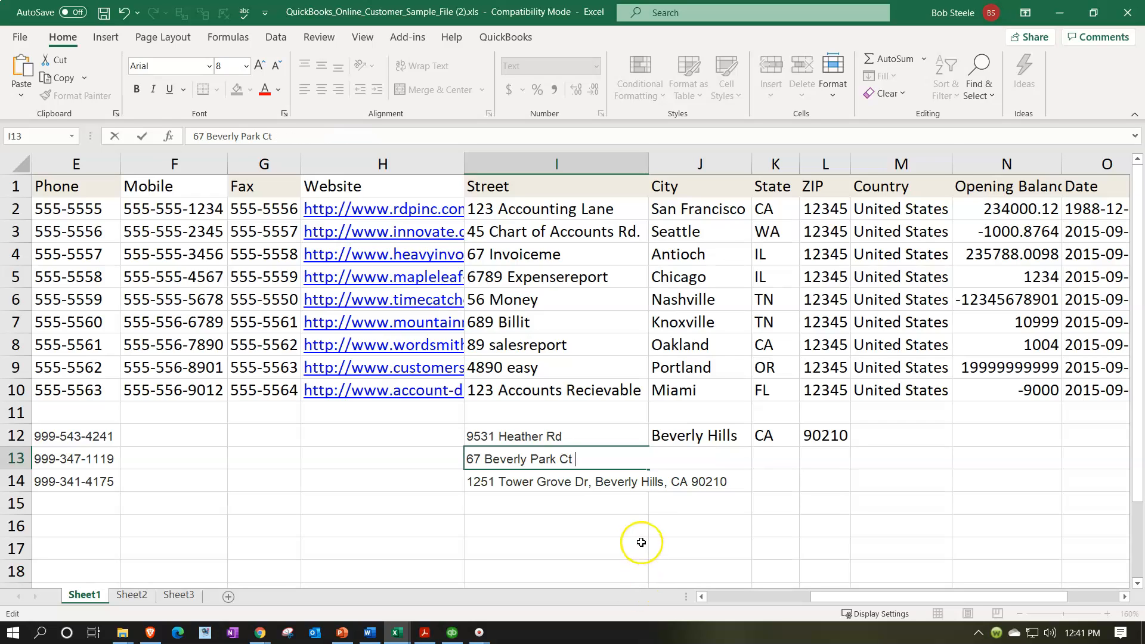
click(641, 542)
click(674, 457)
key(ctrl+v)
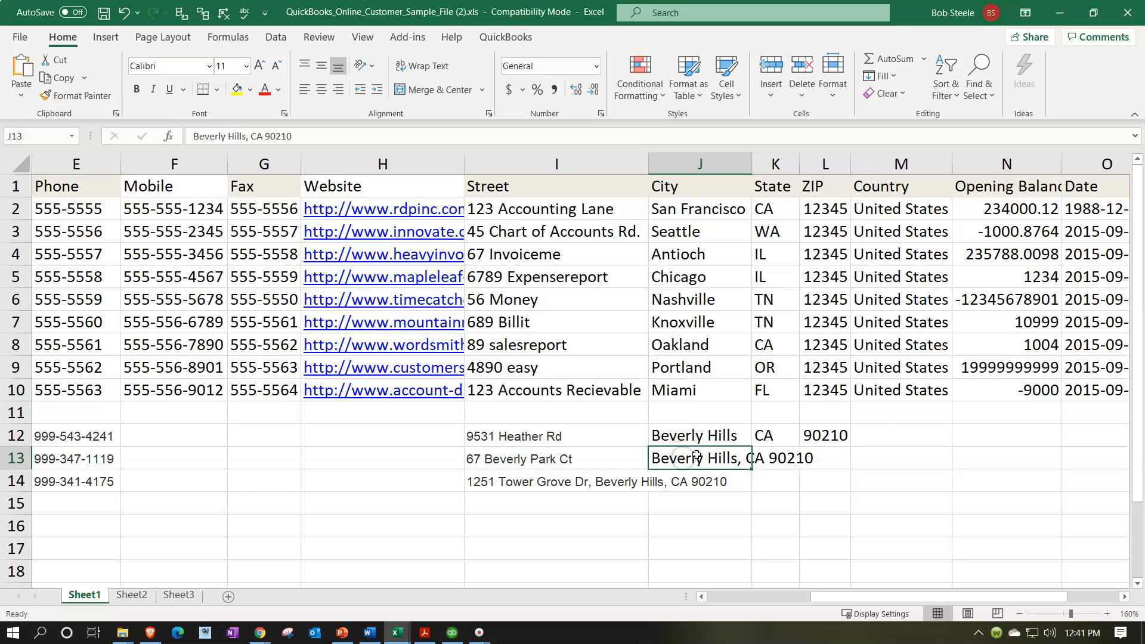
Split J13 so Beverly Hills stays, CA goes to State K13 and 90210 to ZIP L13.
double_click(727, 453)
key(BackSpace)
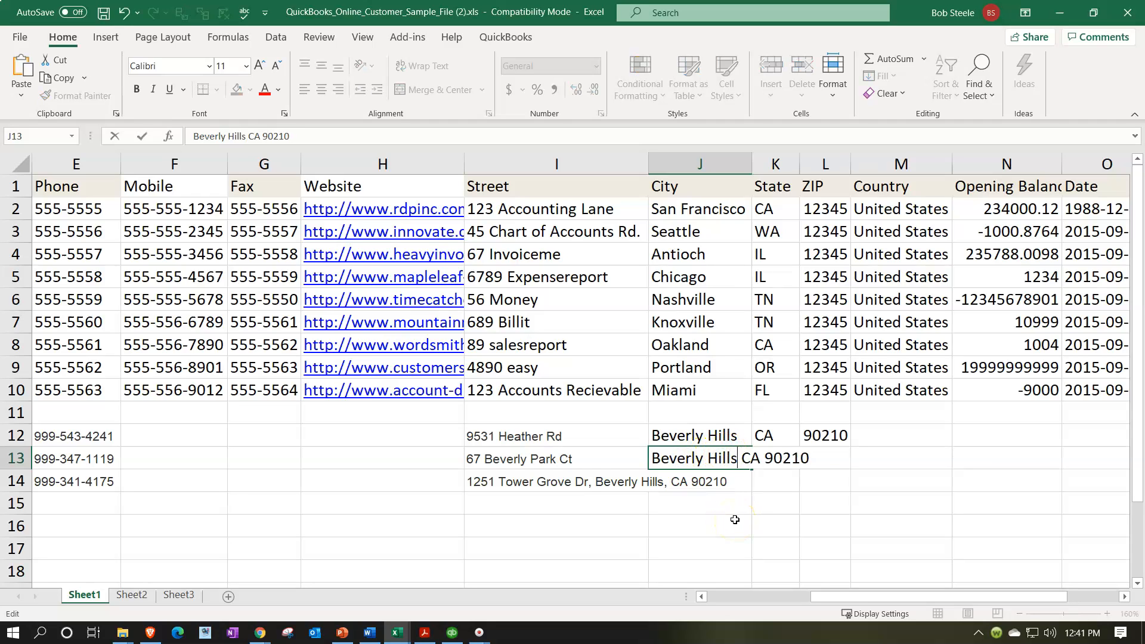
key(shift+End)
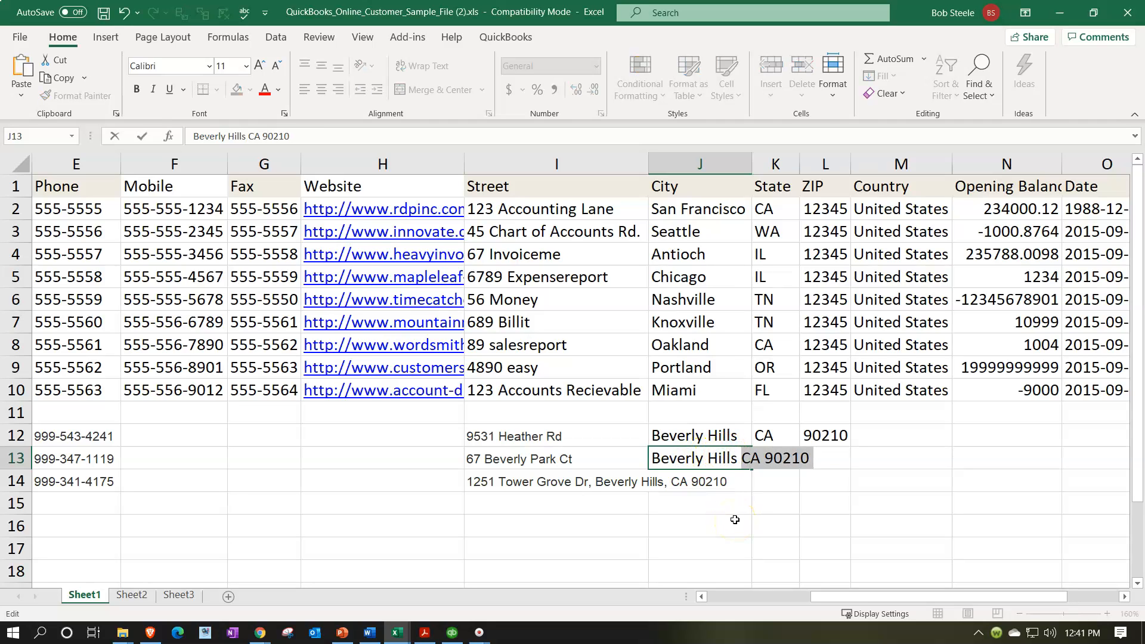
key(ctrl+x)
key(Return)
click(772, 455)
key(ctrl+v)
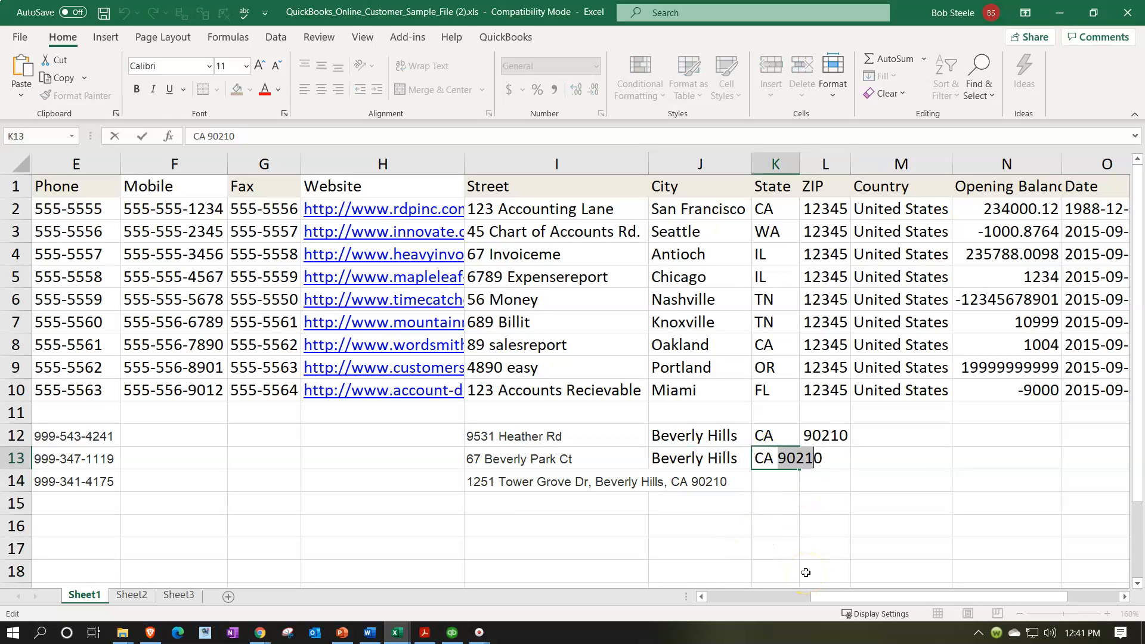
key(ctrl+x)
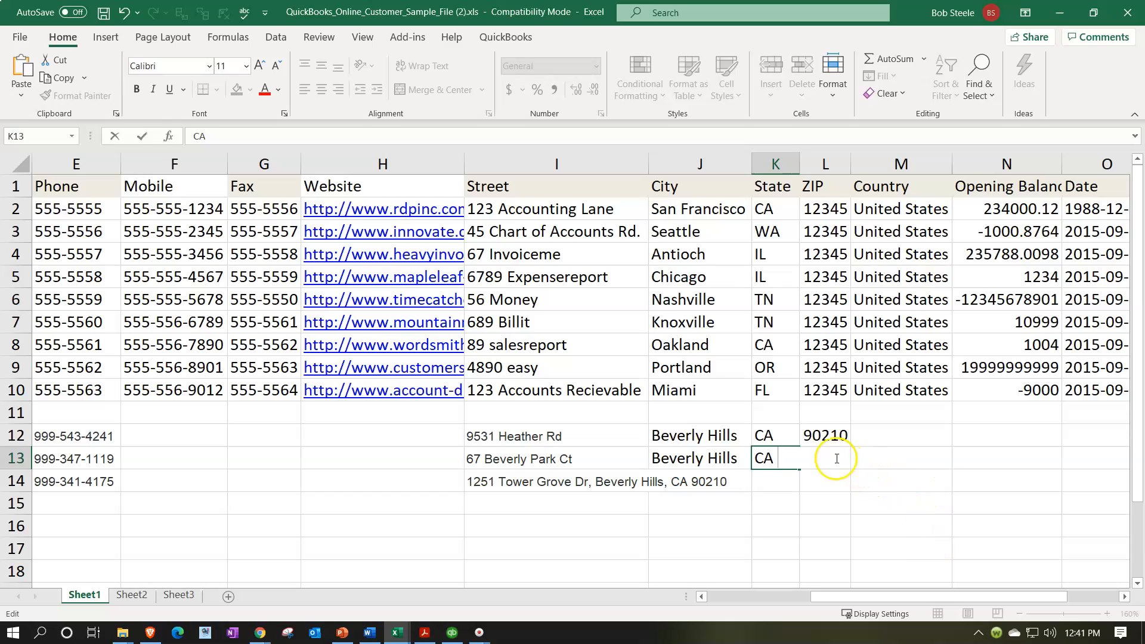
drag(838, 484, 835, 468)
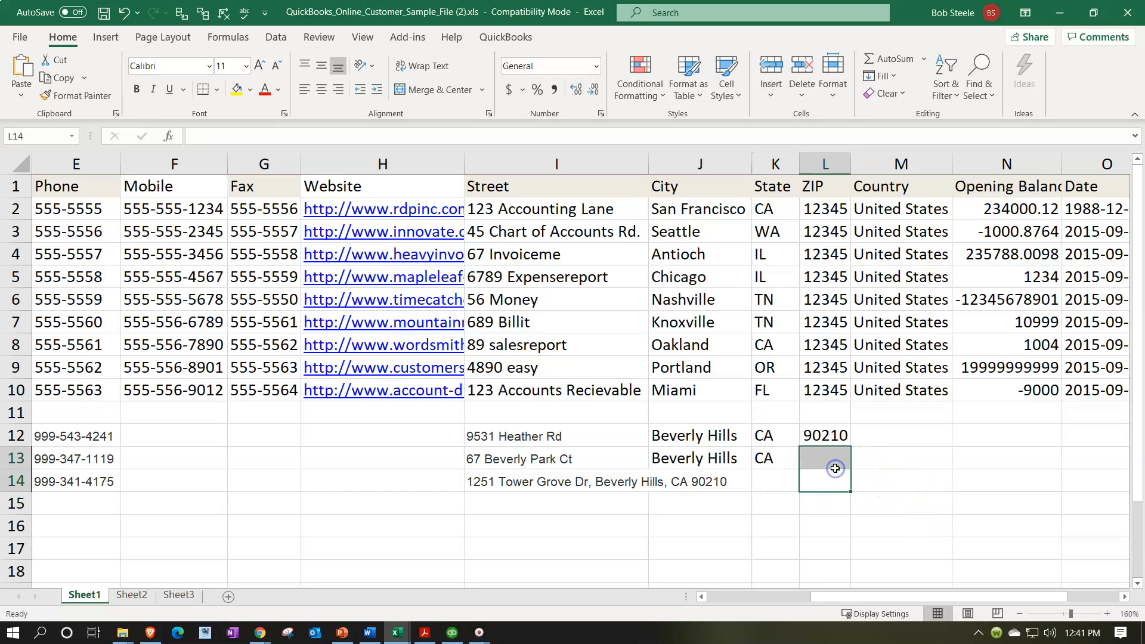
key(ctrl+v)
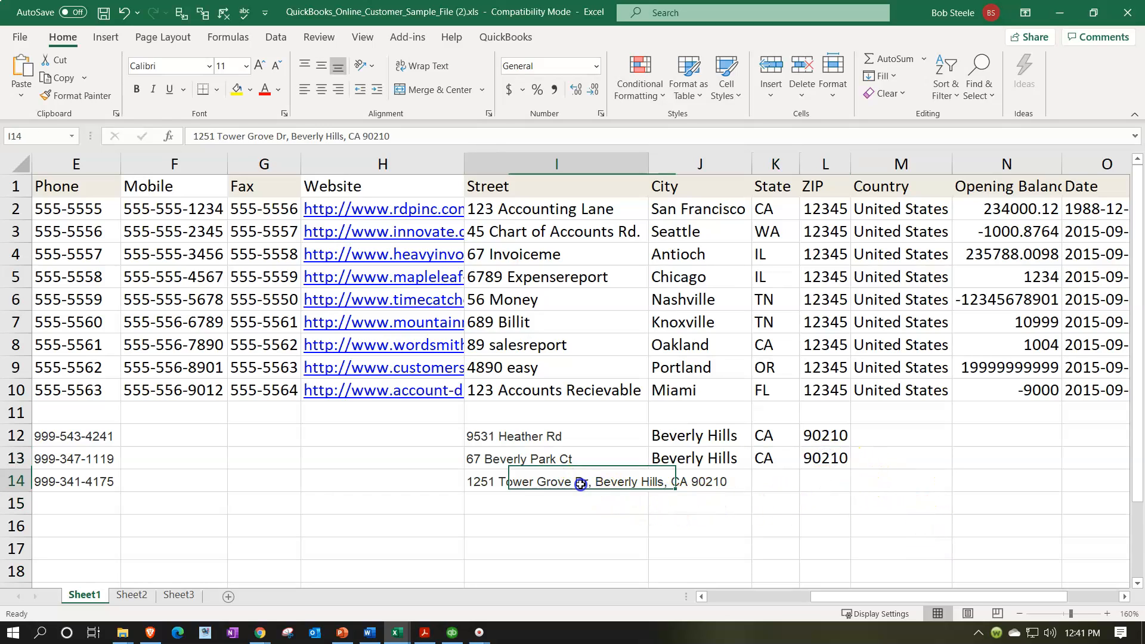
Move the third address's city, state and ZIP out of the street cell into City cell J14.
double_click(583, 482)
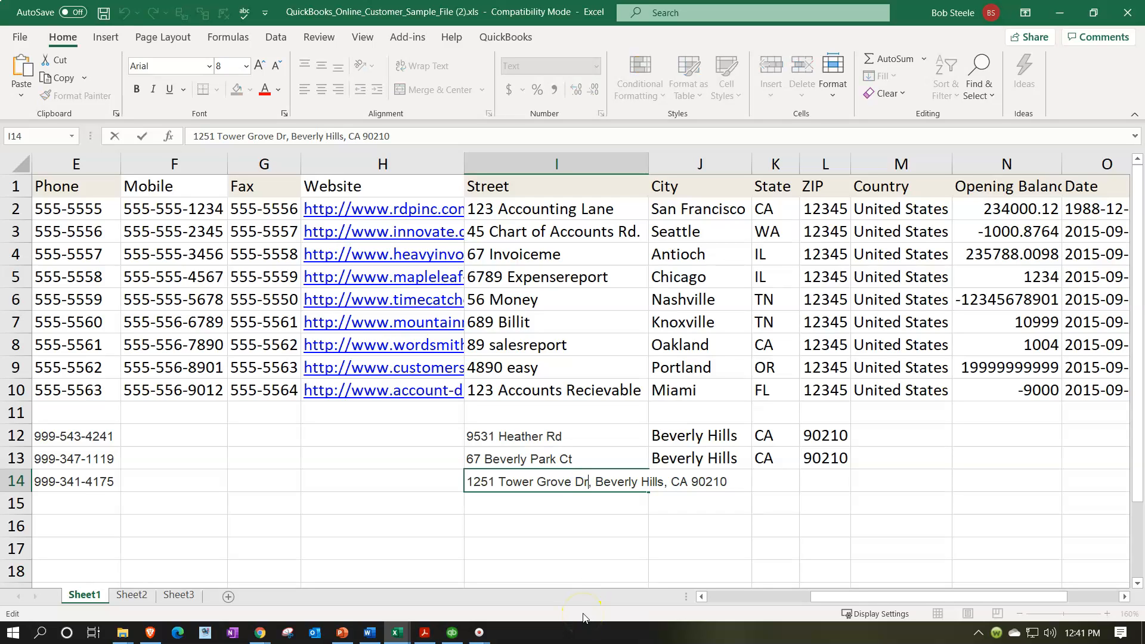
key(BackSpace)
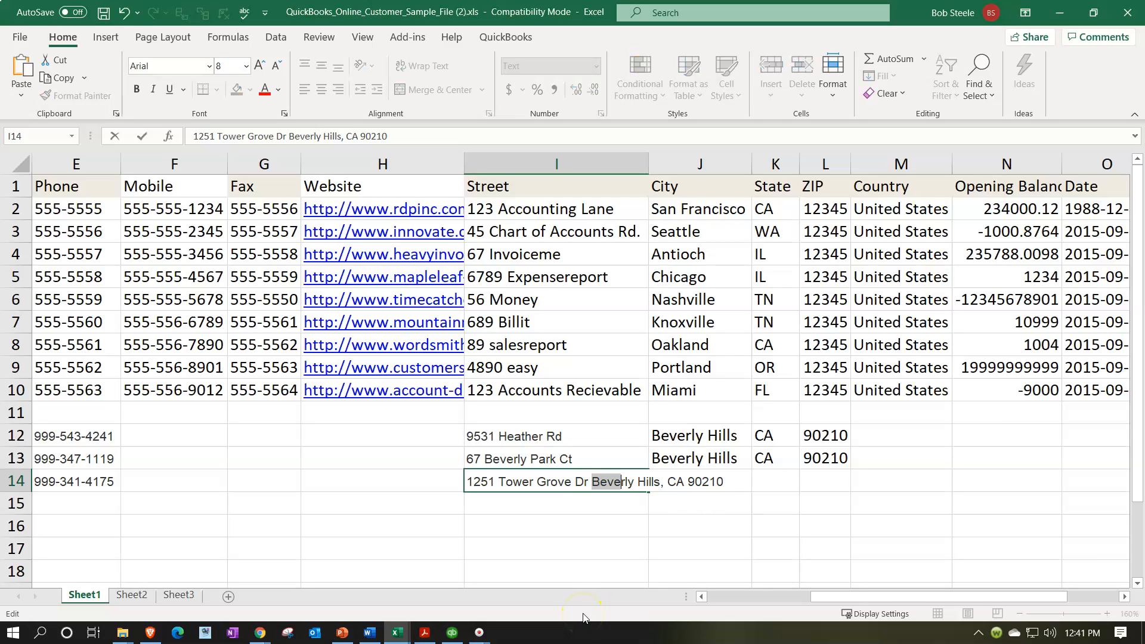
key(shift+Right)
key(shift+Right)
key(shift+Right)
key(shift+Right)
key(shift+Right)
key(shift+Right)
key(shift+Right)
key(shift+Right)
key(shift+Right)
key(shift+Right)
key(shift+Right)
key(shift+Right)
key(shift+Right)
key(shift+Right)
key(shift+Right)
key(shift+Right)
key(ctrl+x)
click(588, 545)
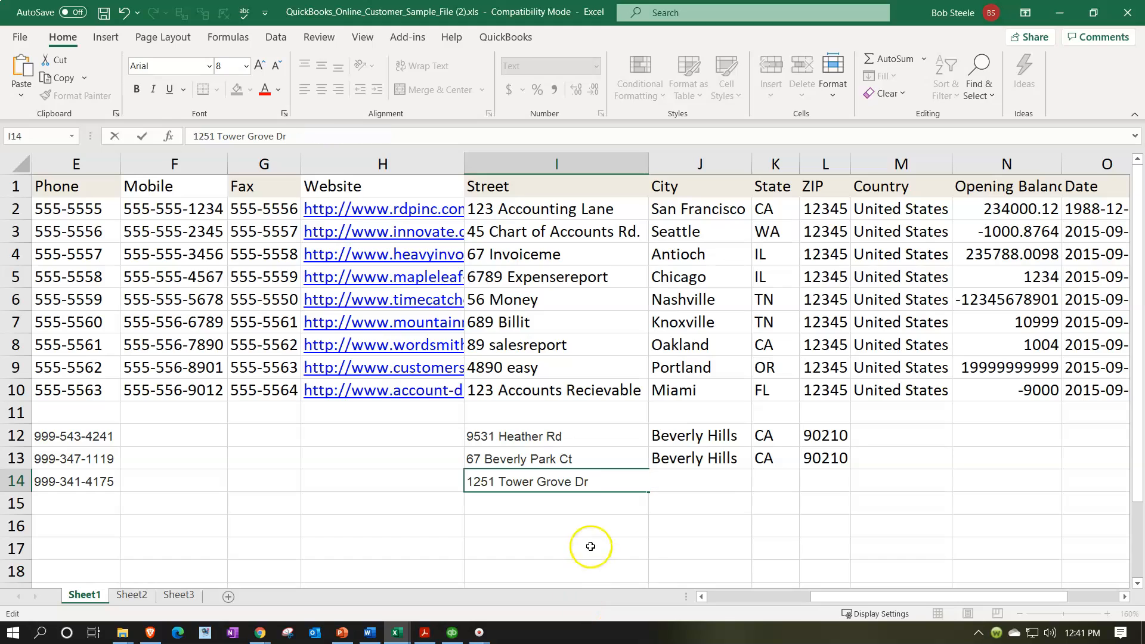
click(723, 477)
key(ctrl+v)
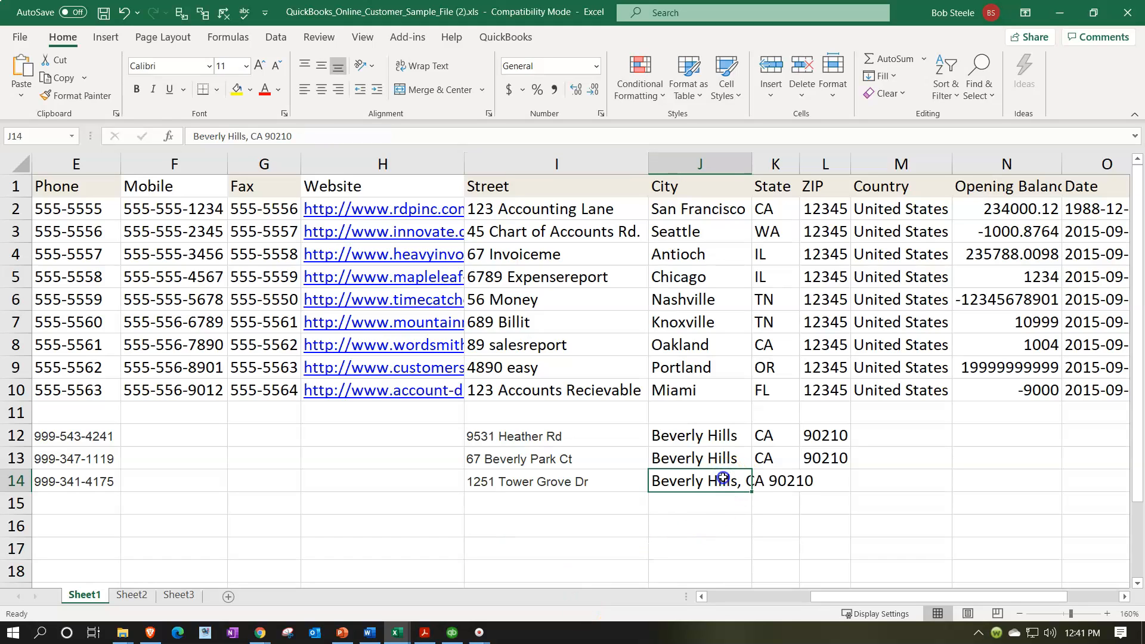
Split J14 into Beverly Hills, State CA in K14 and ZIP 90210 in L14.
double_click(723, 477)
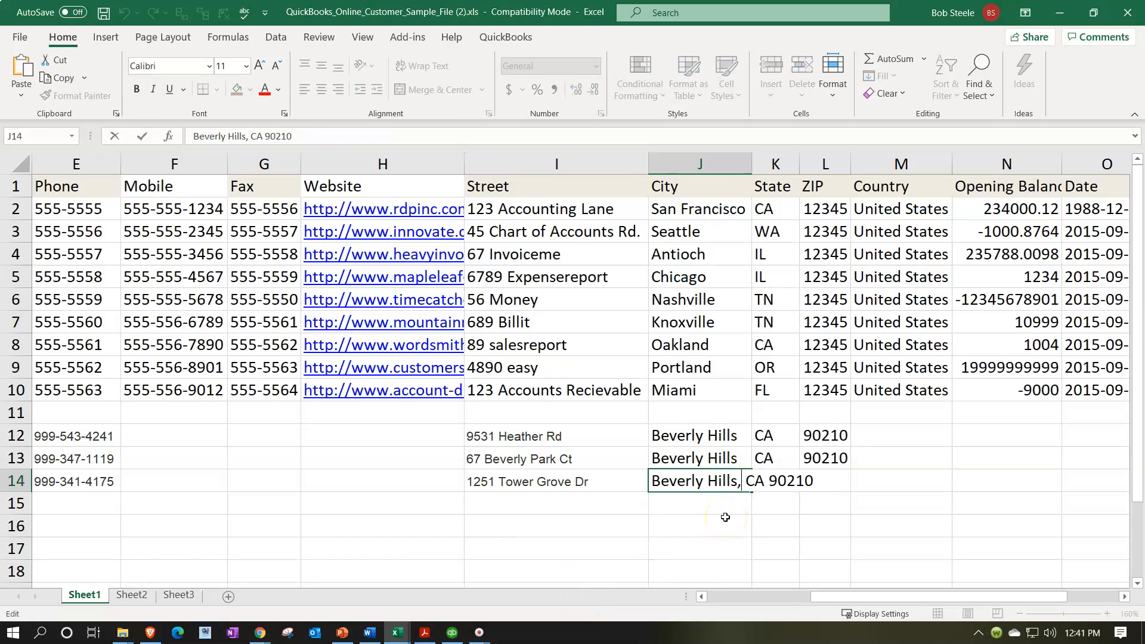
key(BackSpace)
key(shift+Right)
key(shift+Right)
key(shift+Right)
key(shift+Right)
key(shift+Right)
key(shift+Right)
key(shift+Right)
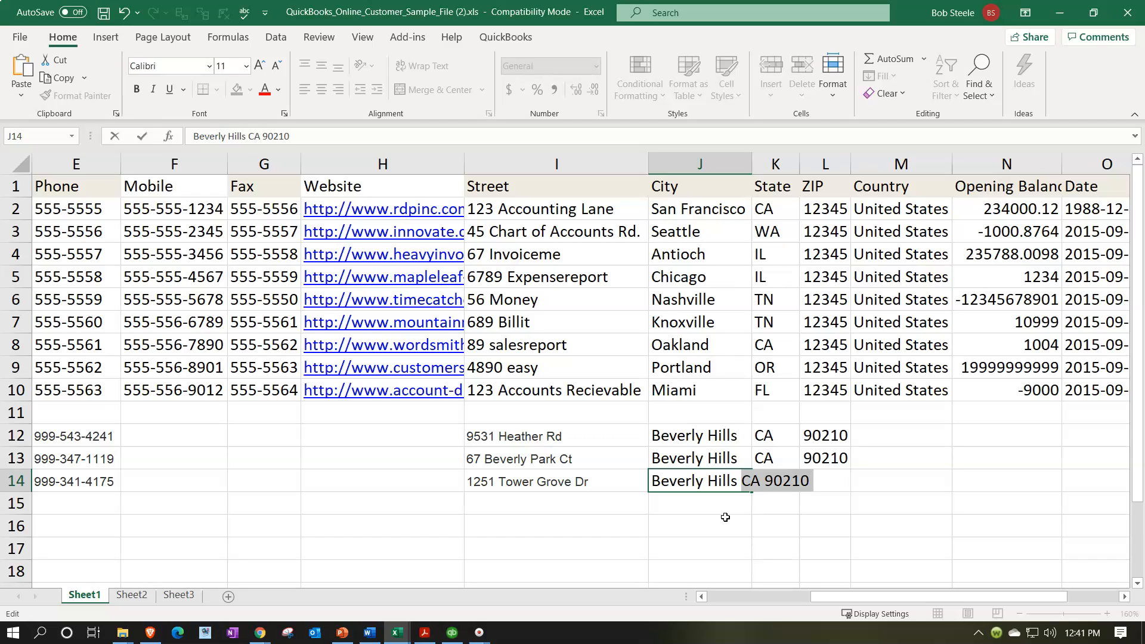
key(ctrl+x)
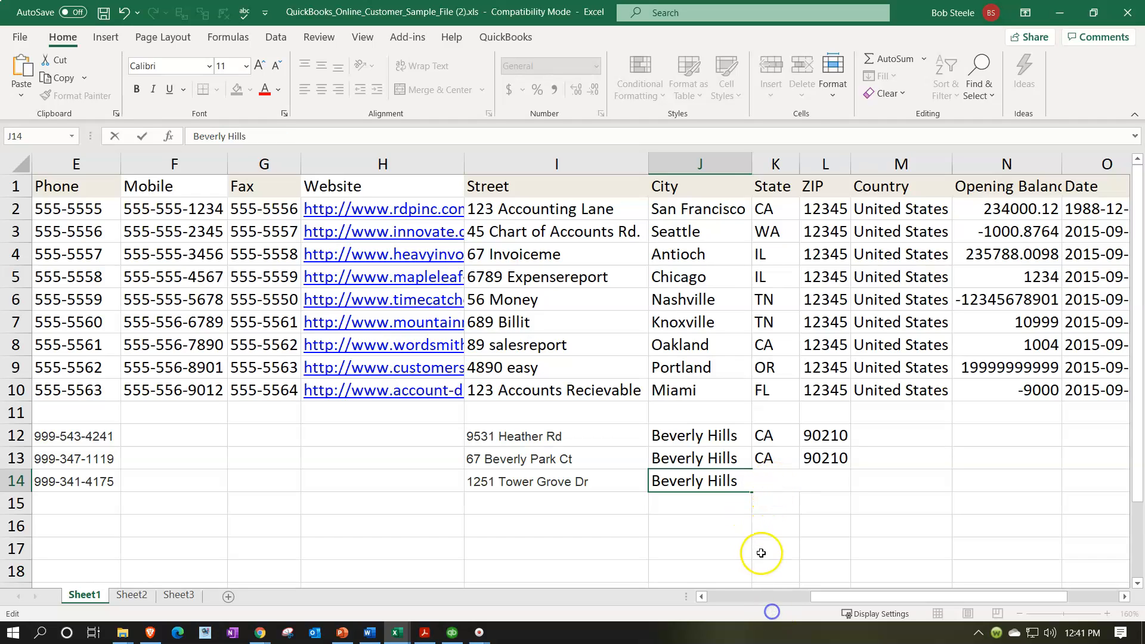
click(773, 484)
key(ctrl+v)
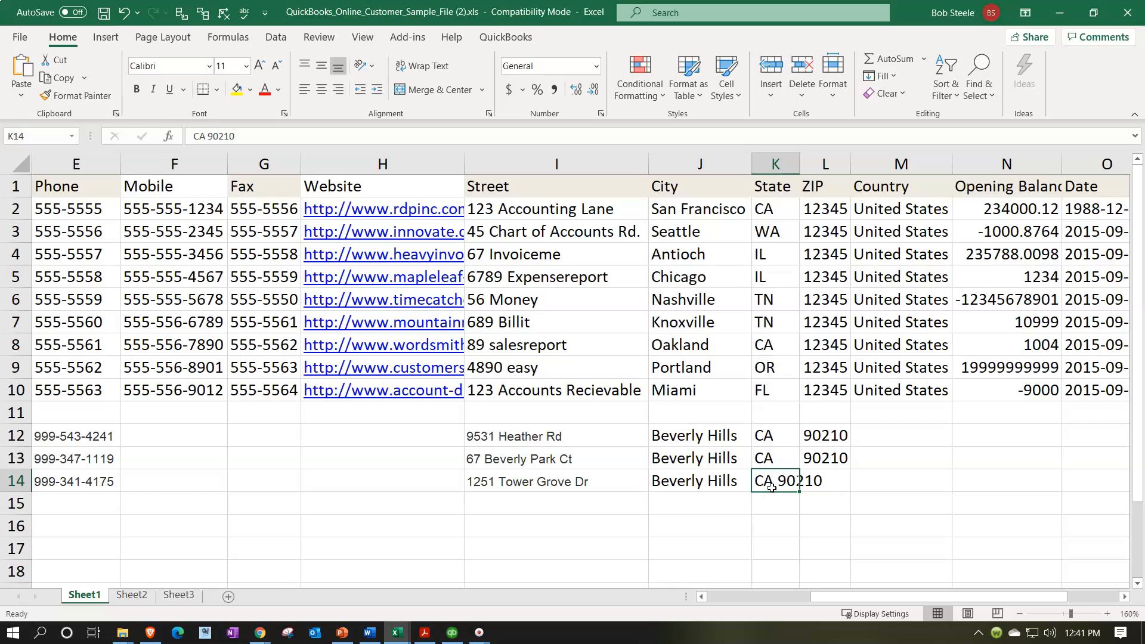
key(End)
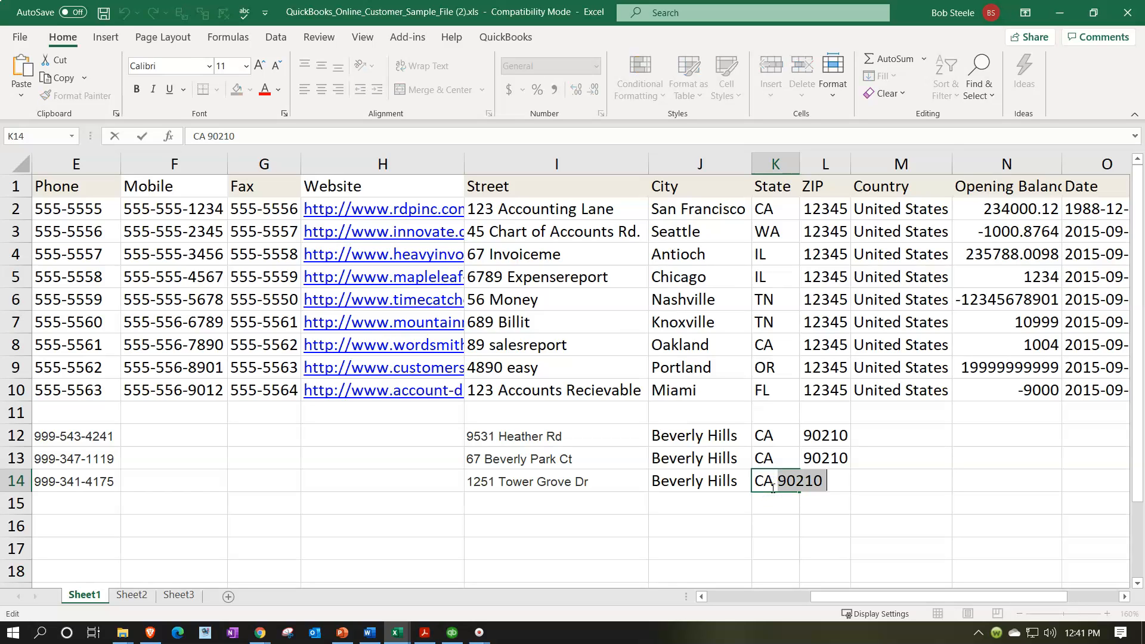
key(ctrl+x)
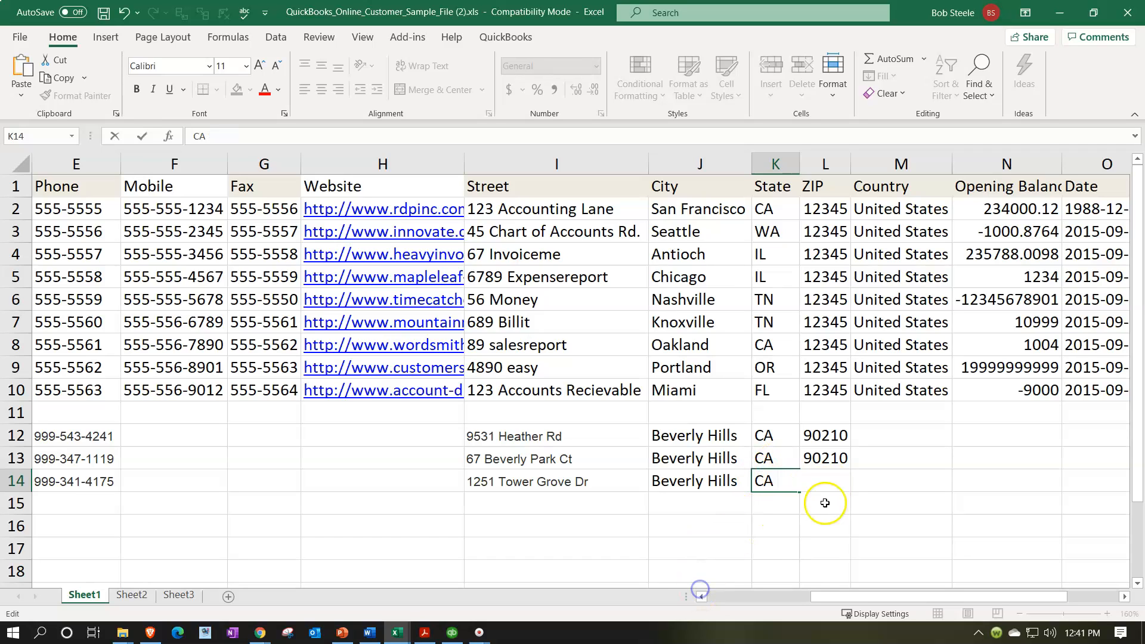
click(808, 528)
click(811, 481)
key(ctrl+v)
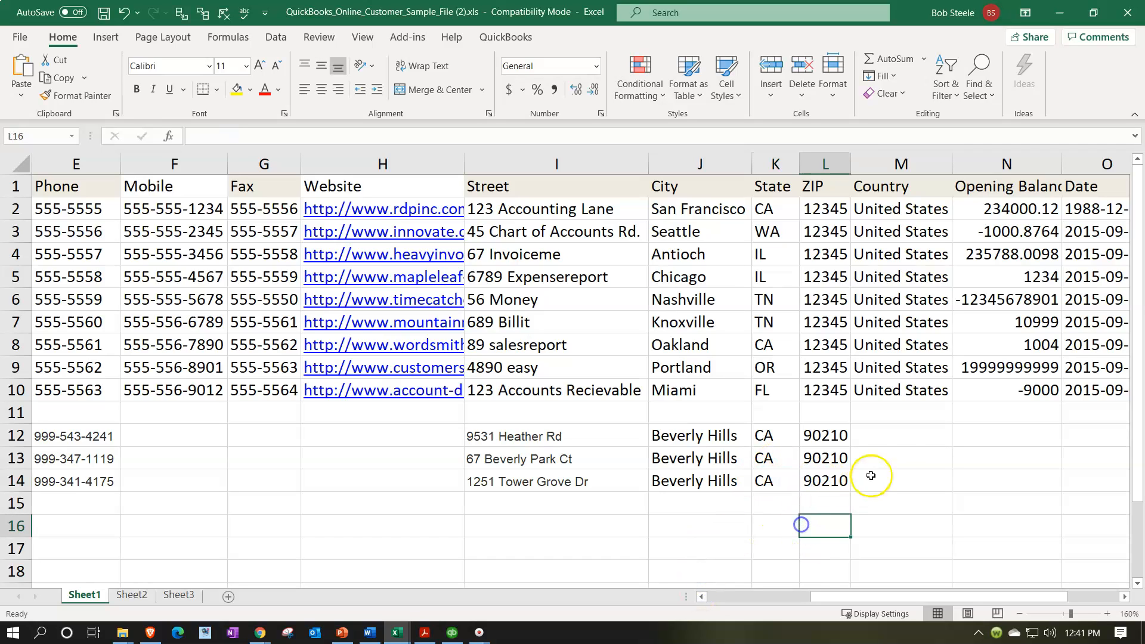
click(887, 391)
Fill the Country cells M12:M14 with United States copied from M10.
key(ctrl+c)
drag(887, 431, 893, 477)
key(ctrl+v)
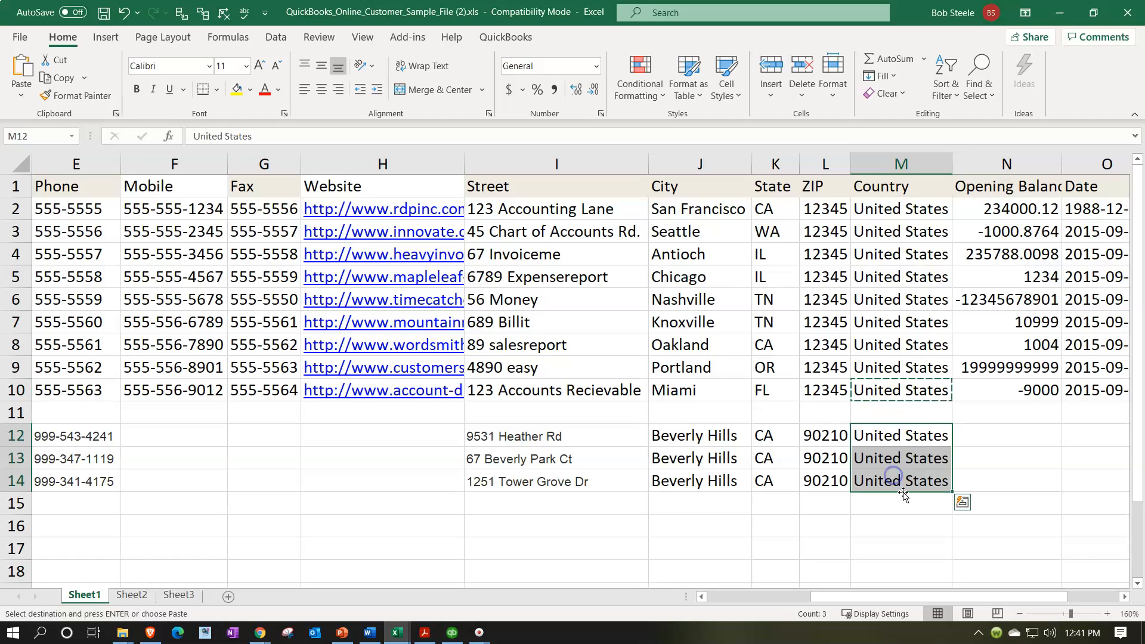
drag(875, 435, 883, 458)
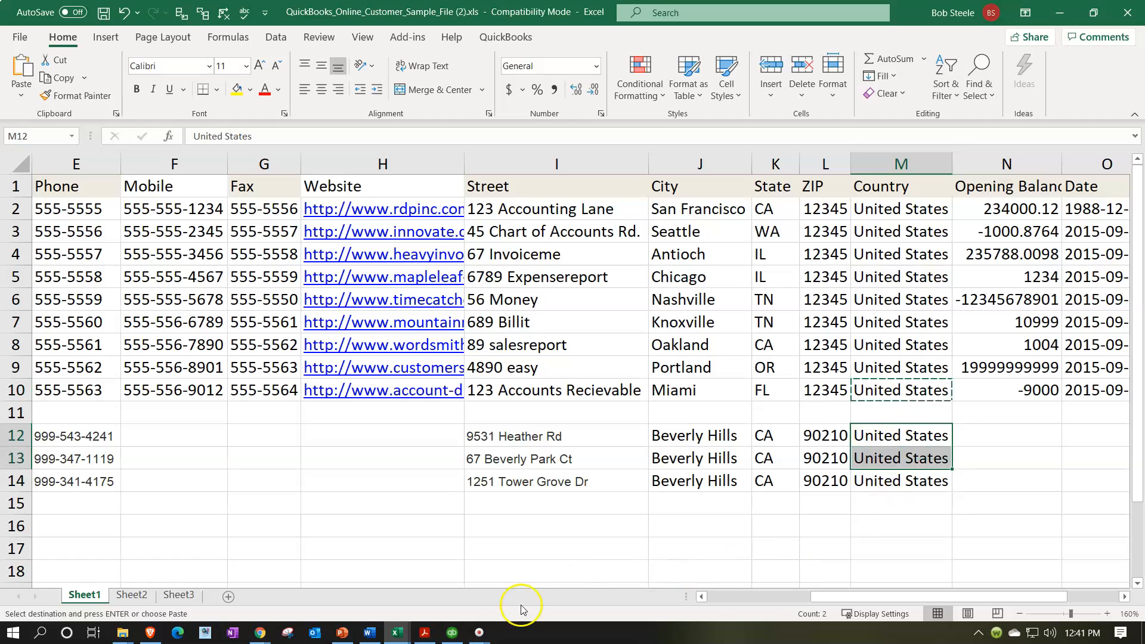
Copy the three customers' e-mail addresses (G2:G4) from the Customers and AR Beginning Balance workbook.
mouse_move(397, 632)
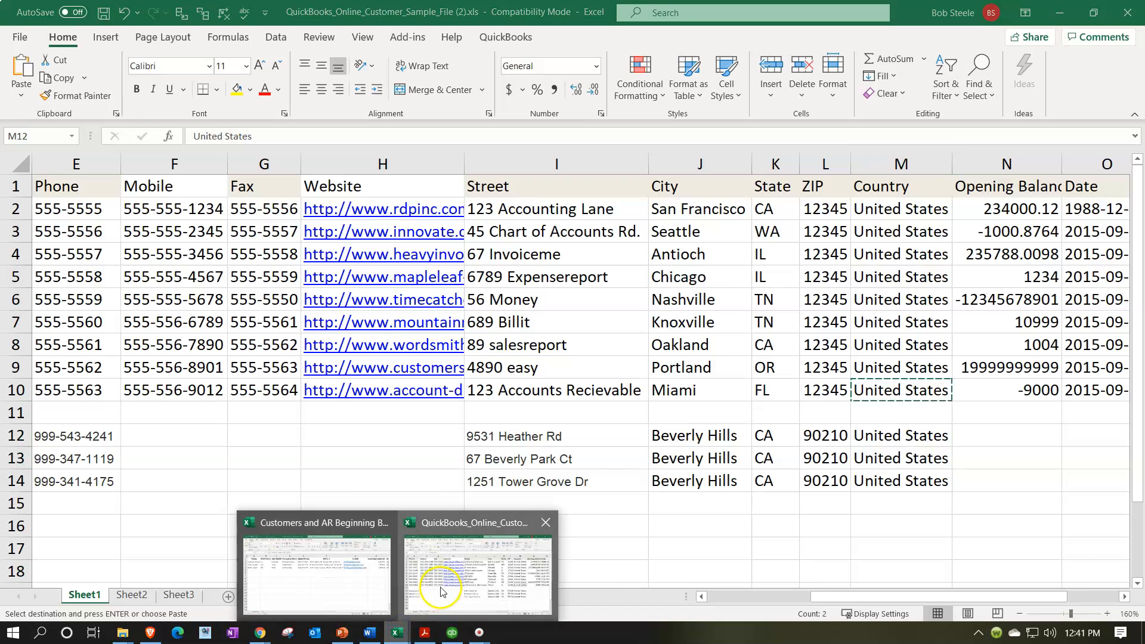
click(370, 561)
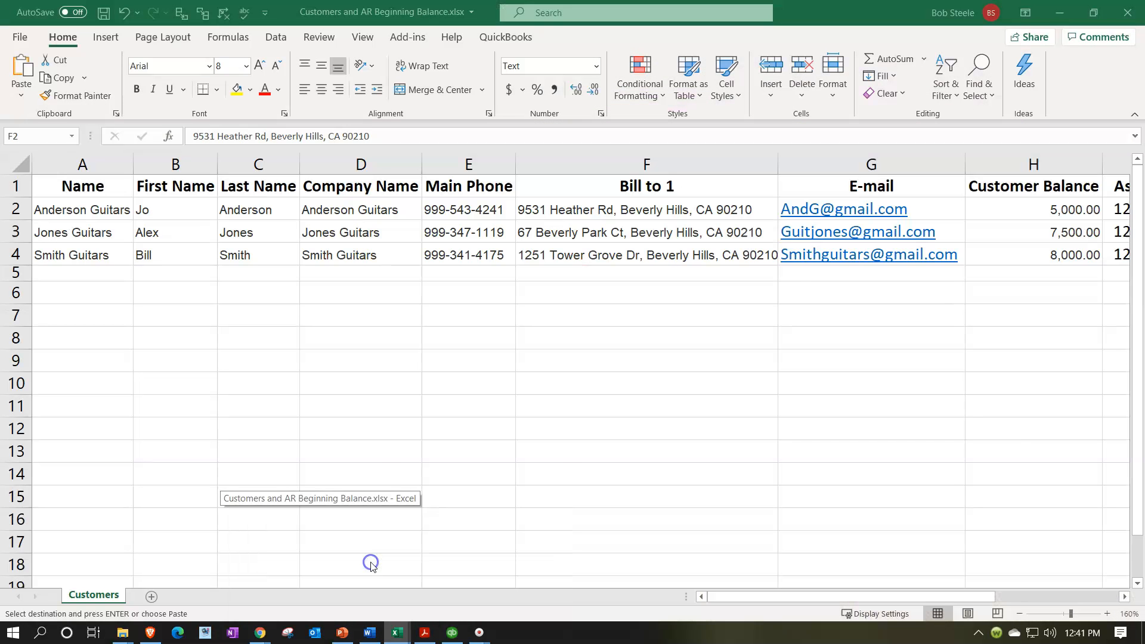
key(ctrl+v)
drag(922, 213, 928, 258)
key(ctrl+c)
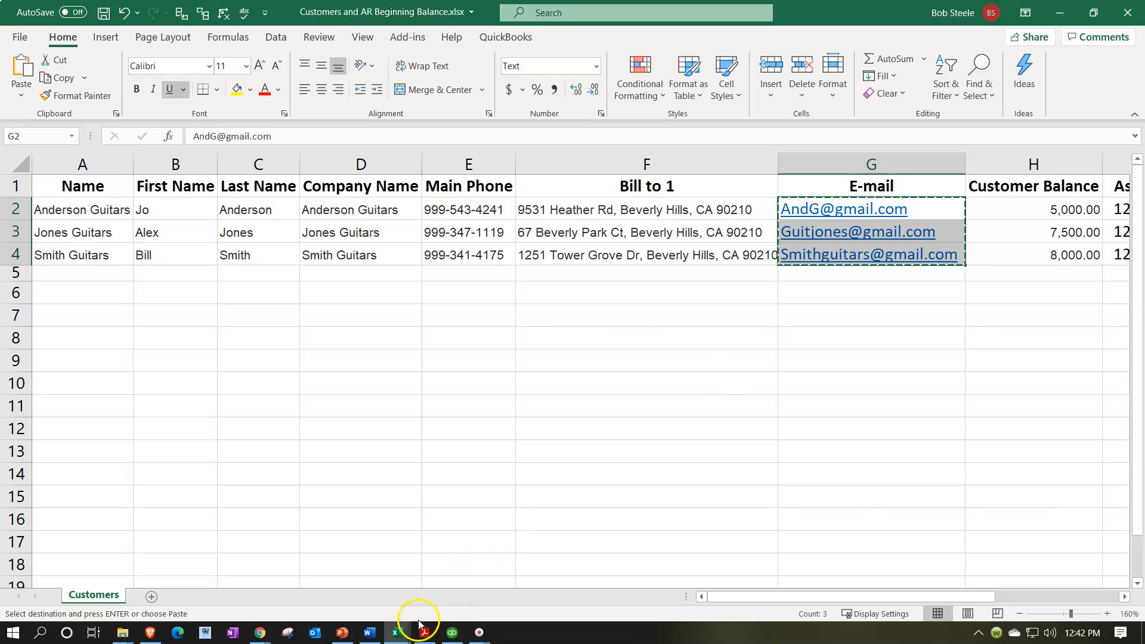
click(396, 632)
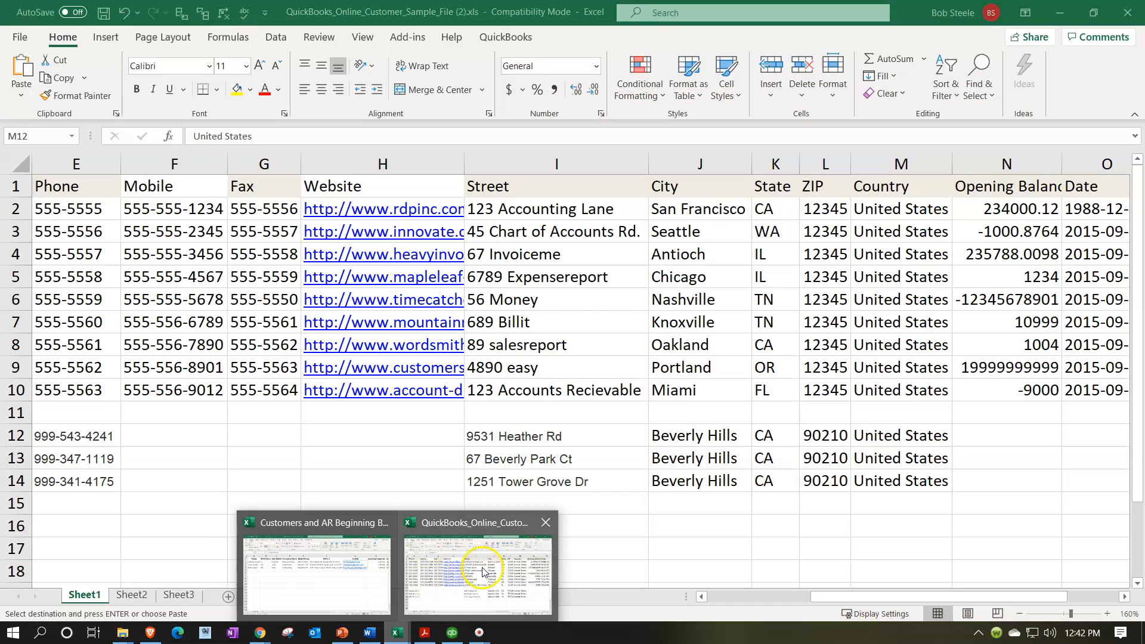
click(483, 569)
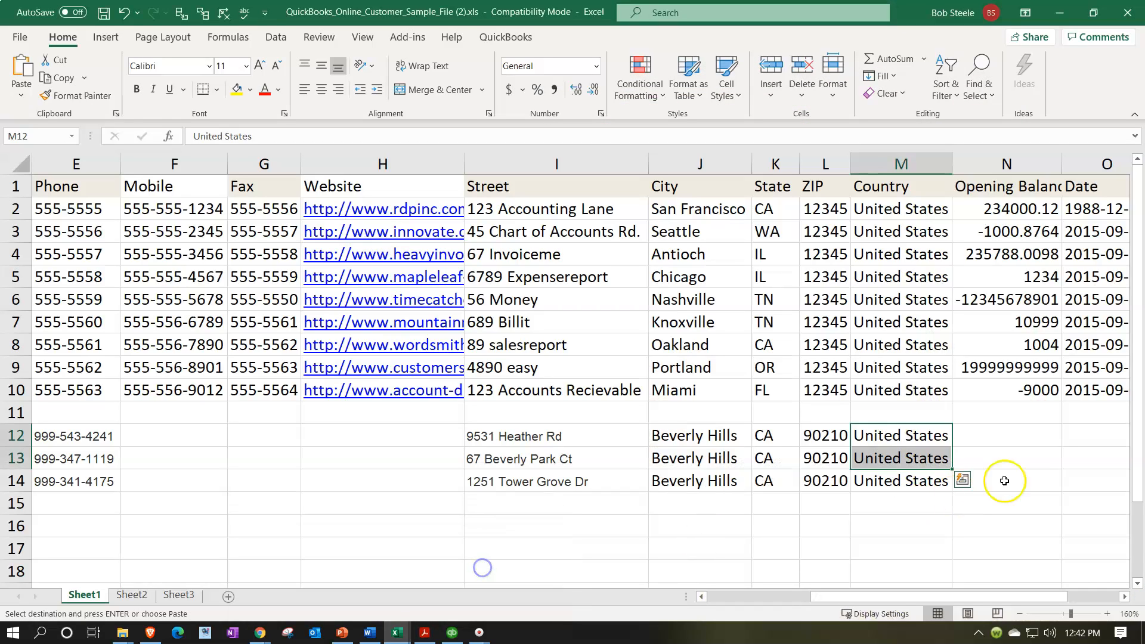
Paste the three e-mail addresses into the sample file's Email column, rows 12–14.
click(1025, 432)
key(Left)
key(Left)
key(Left)
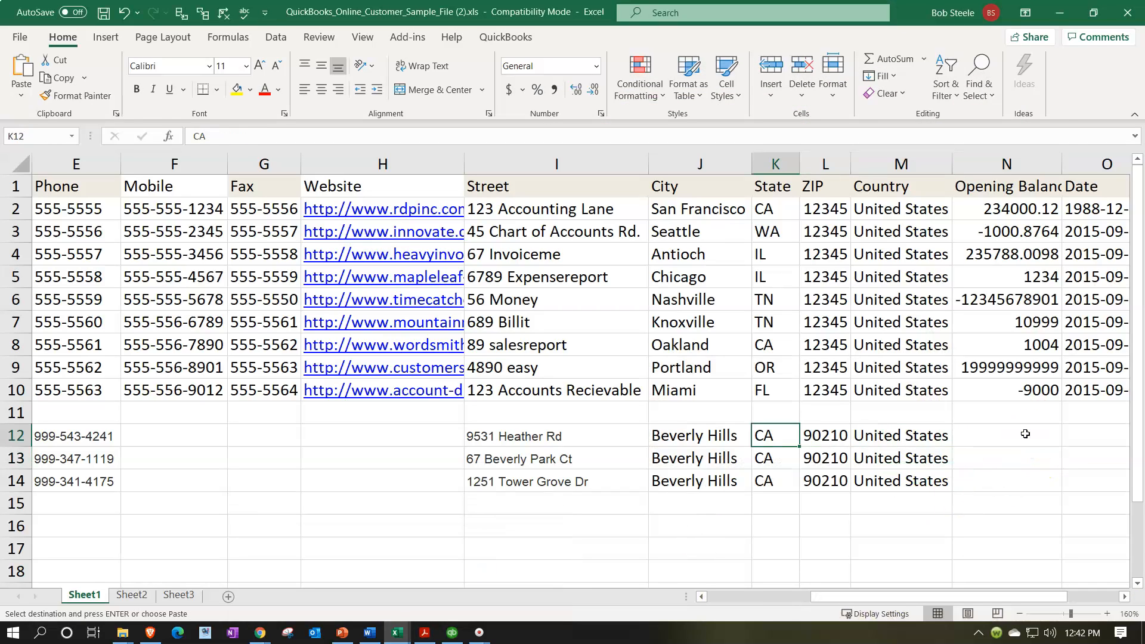
key(Right)
key(Right)
key(Right)
key(Right)
key(Right)
key(Left)
key(Left)
key(Left)
key(Left)
key(Left)
key(Left)
key(Left)
key(Left)
key(Left)
key(Left)
key(Left)
key(Left)
key(Left)
key(Left)
key(Left)
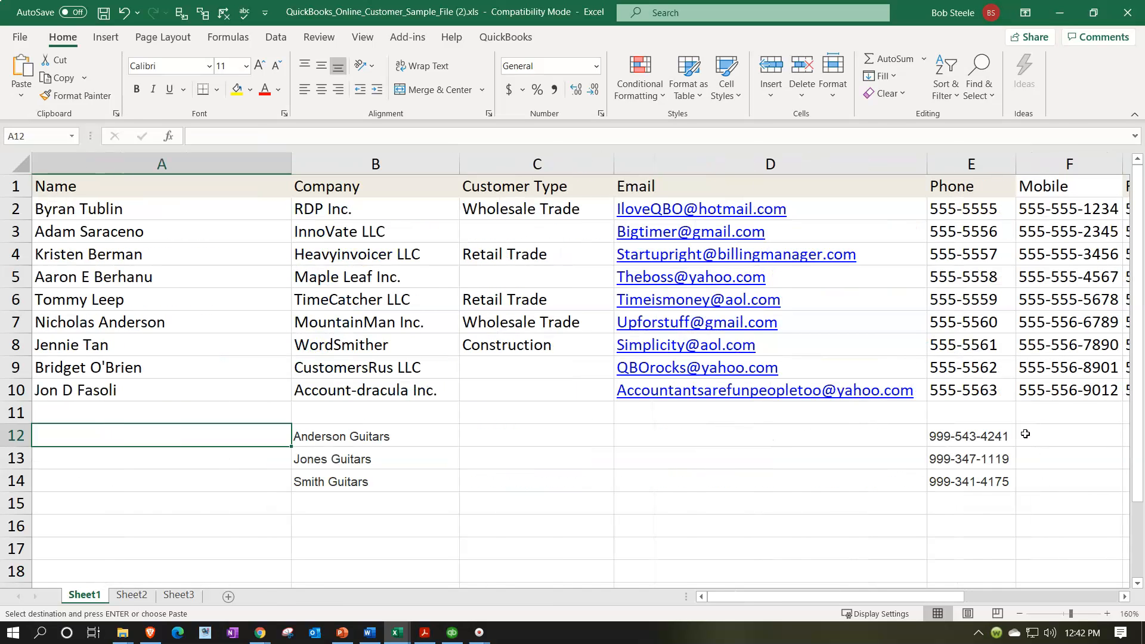
key(Right)
key(Right)
key(Right)
key(ctrl+v)
key(Right)
key(Right)
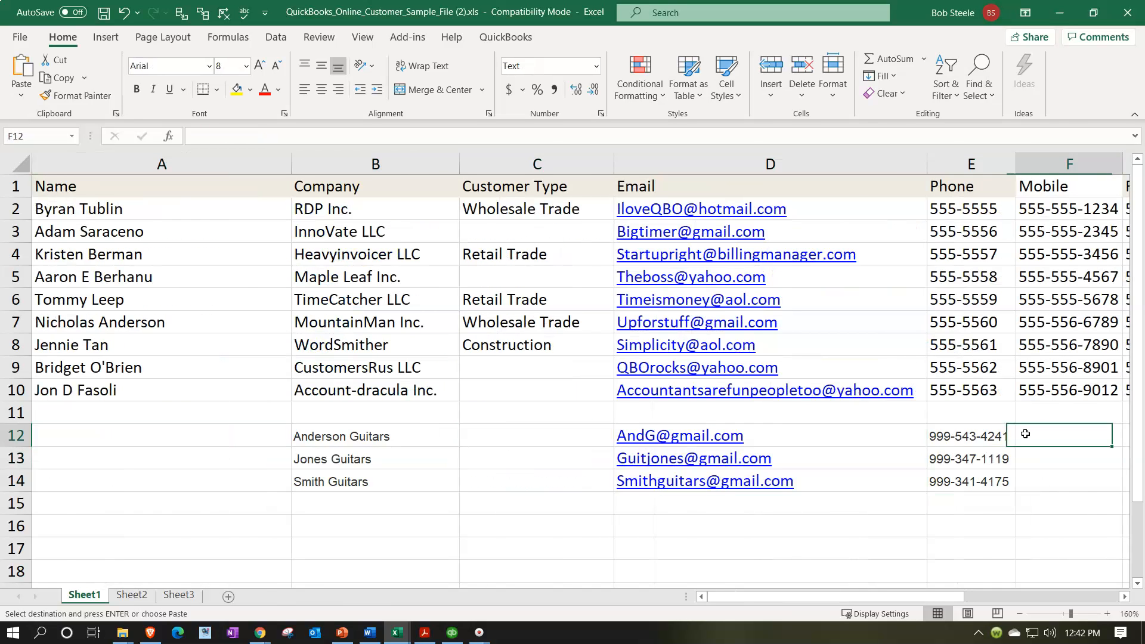
key(Right)
key(Right)
key(Right)
key(Right)
key(Right)
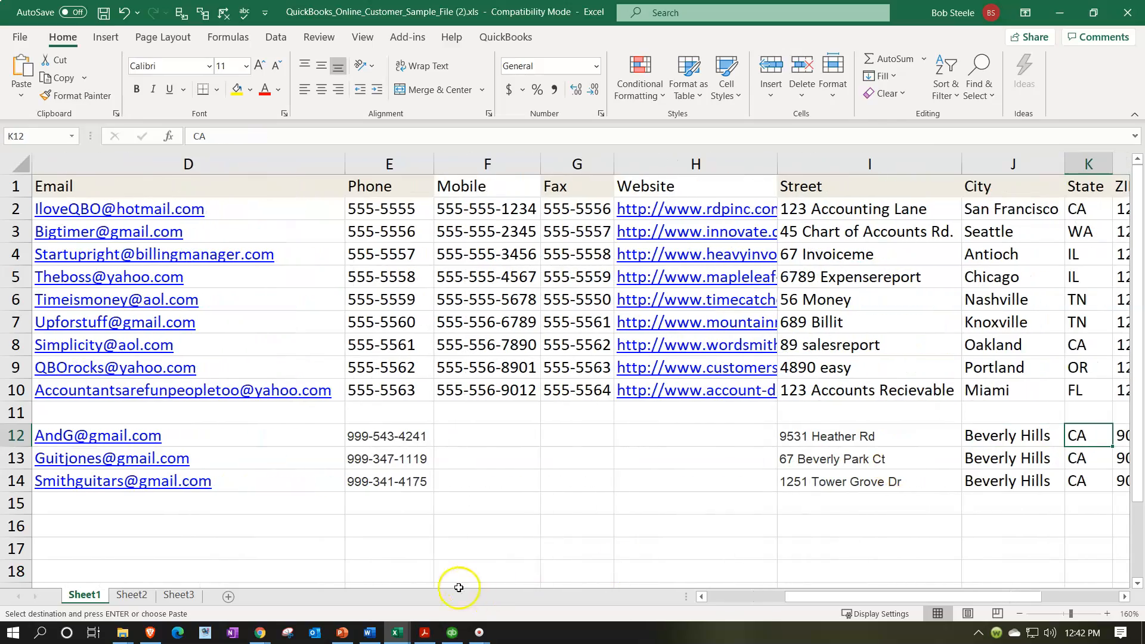
Select the three customer balances in the Customers and AR Beginning Balance workbook.
click(396, 632)
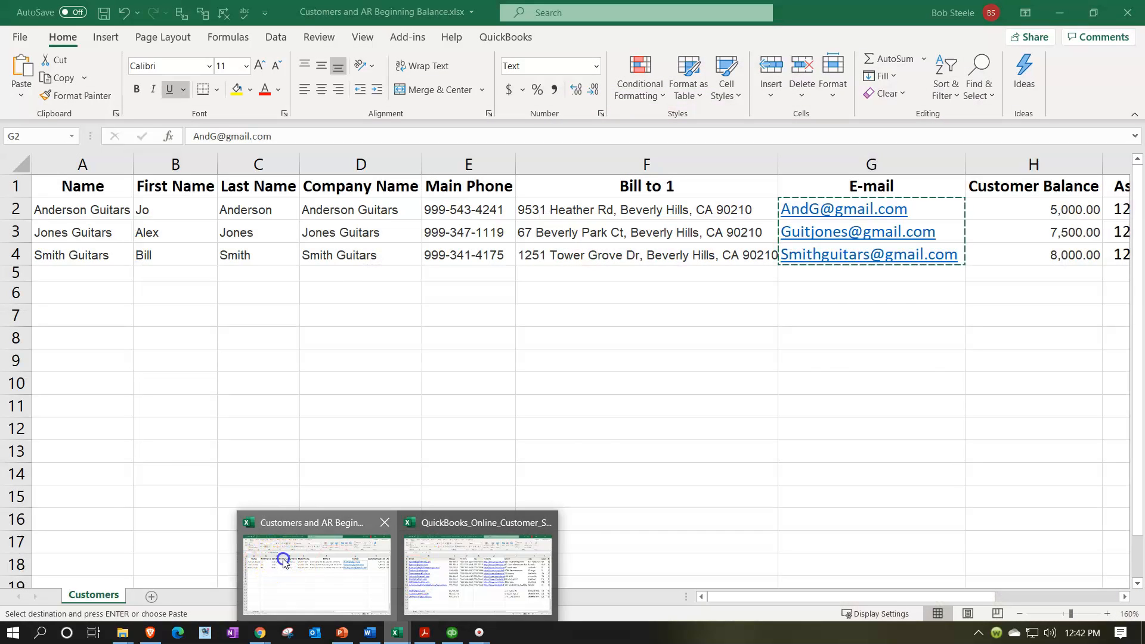
click(283, 562)
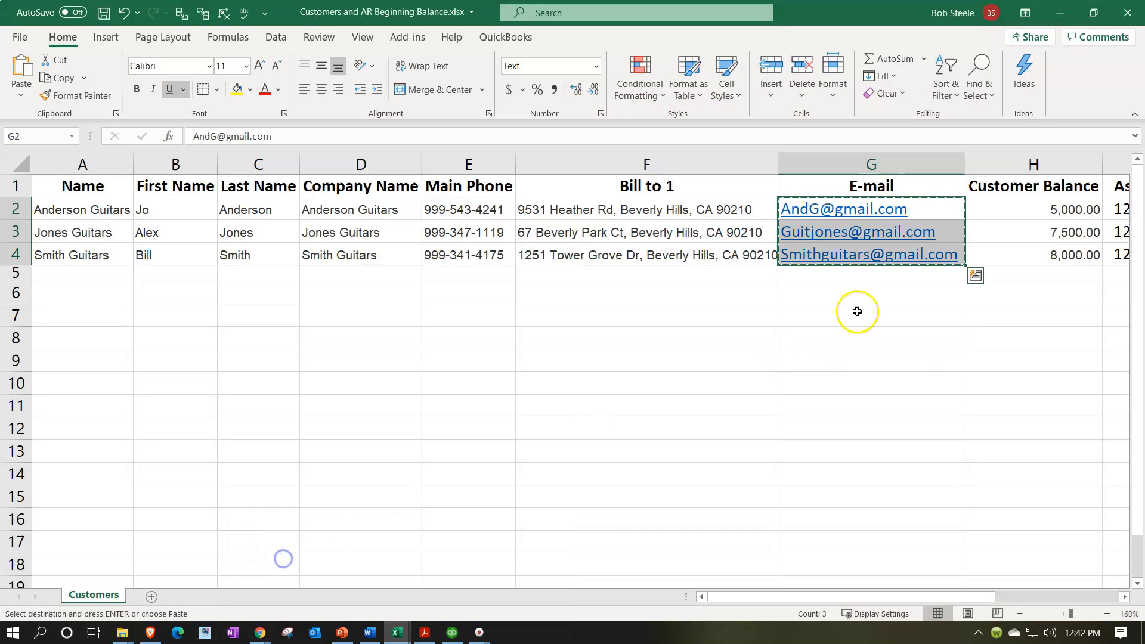
click(1043, 295)
key(Right)
key(Right)
key(Right)
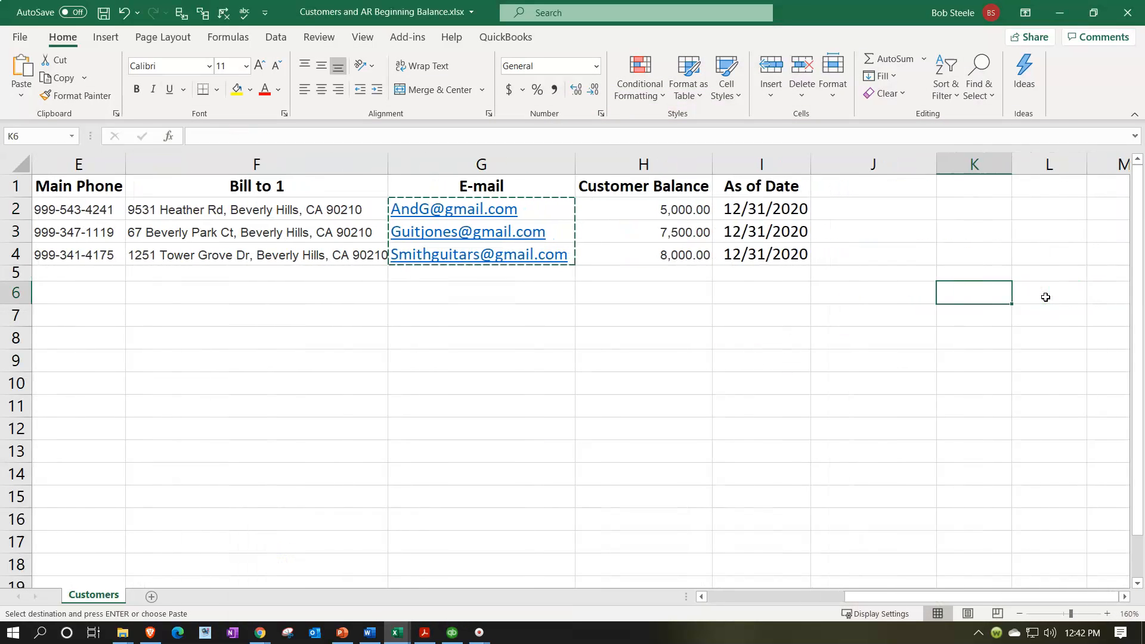
drag(657, 209, 654, 259)
key(ctrl+c)
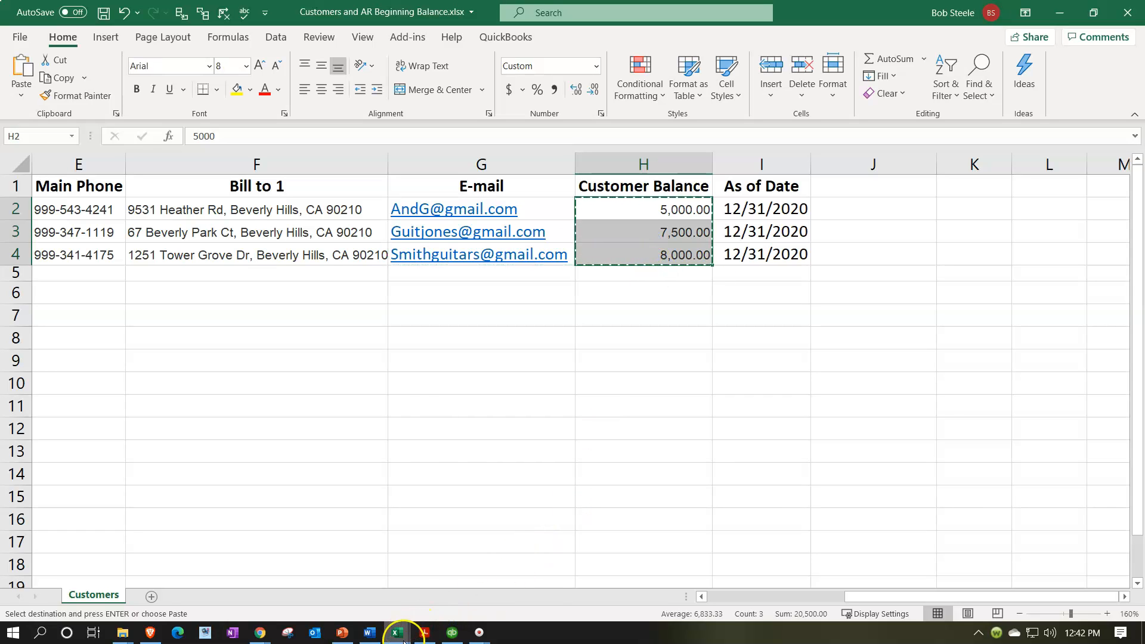
Paste 5,000.00, 7,500.00 and 8,000.00 into the Opening Balance cells N12:N14.
mouse_move(397, 632)
click(468, 592)
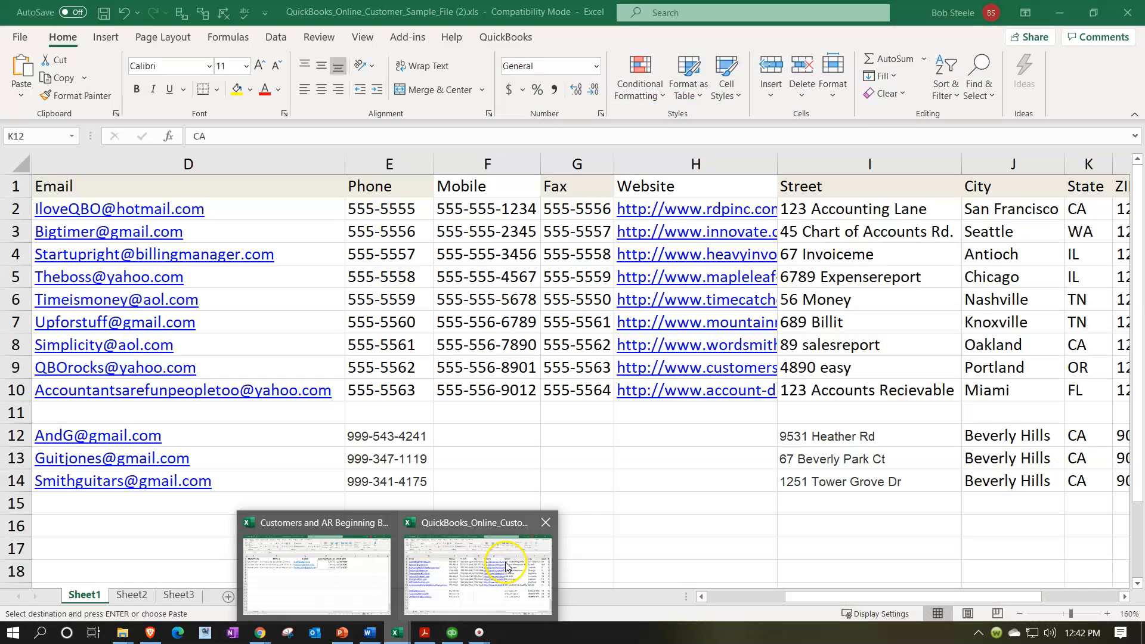
click(505, 562)
click(689, 459)
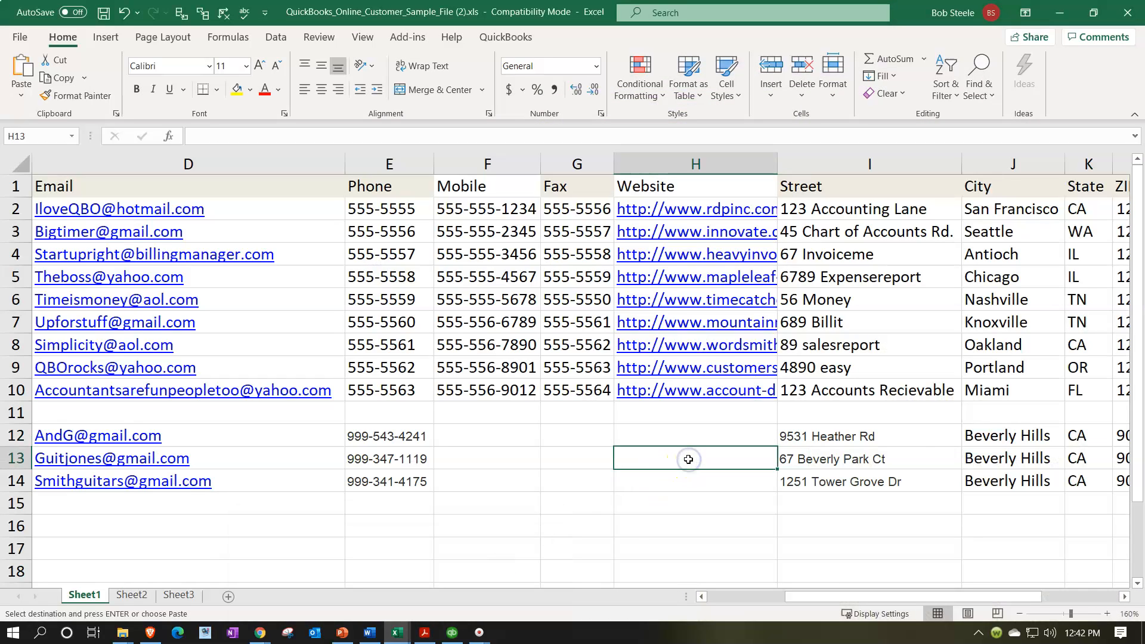
key(Right)
key(Right)
key(Right)
key(Right)
key(Right)
key(Right)
key(Right)
key(Right)
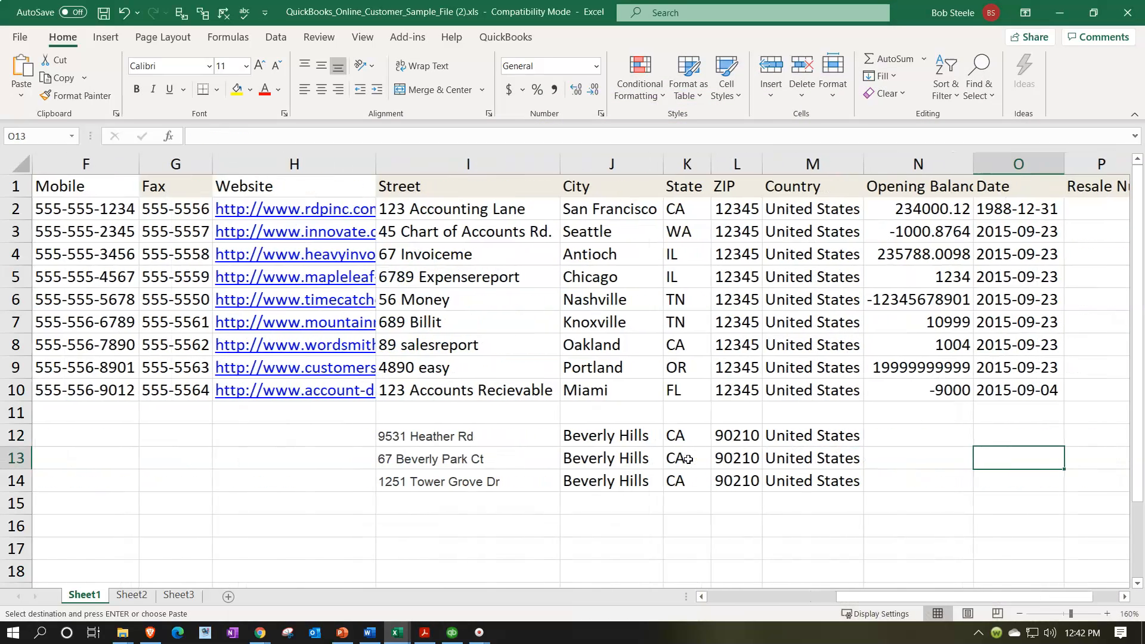
key(Left)
key(Left)
key(Up)
key(ctrl+v)
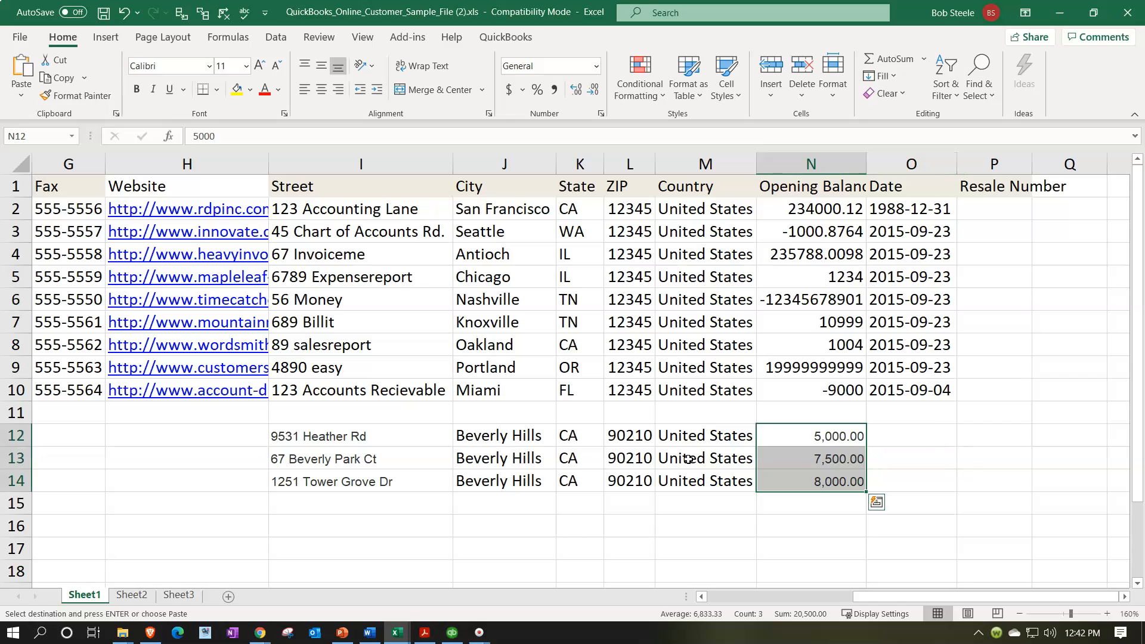
Copy the 12/31/2020 As of Date values into the new rows' Date cells O12:O14.
click(396, 632)
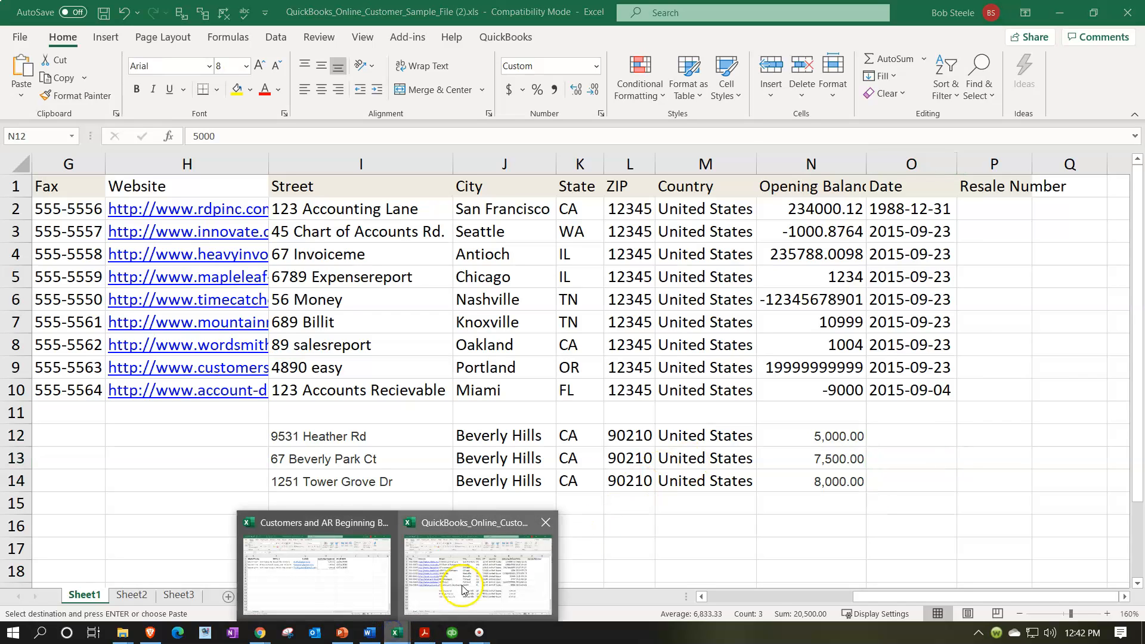
click(376, 581)
drag(765, 209, 765, 254)
key(ctrl+c)
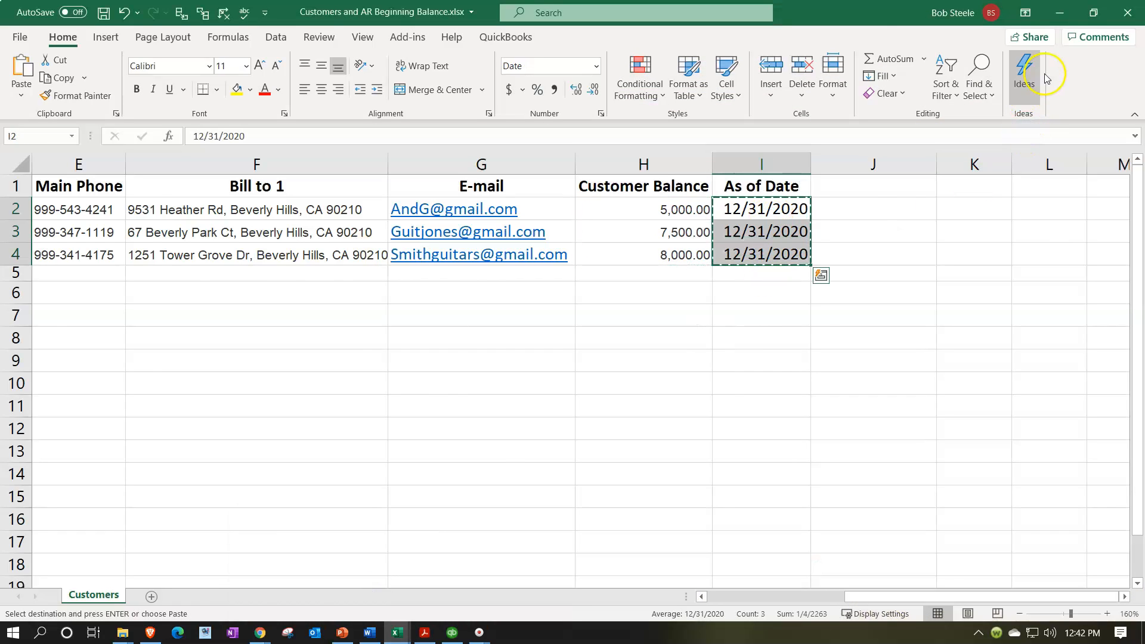
click(1063, 13)
click(948, 442)
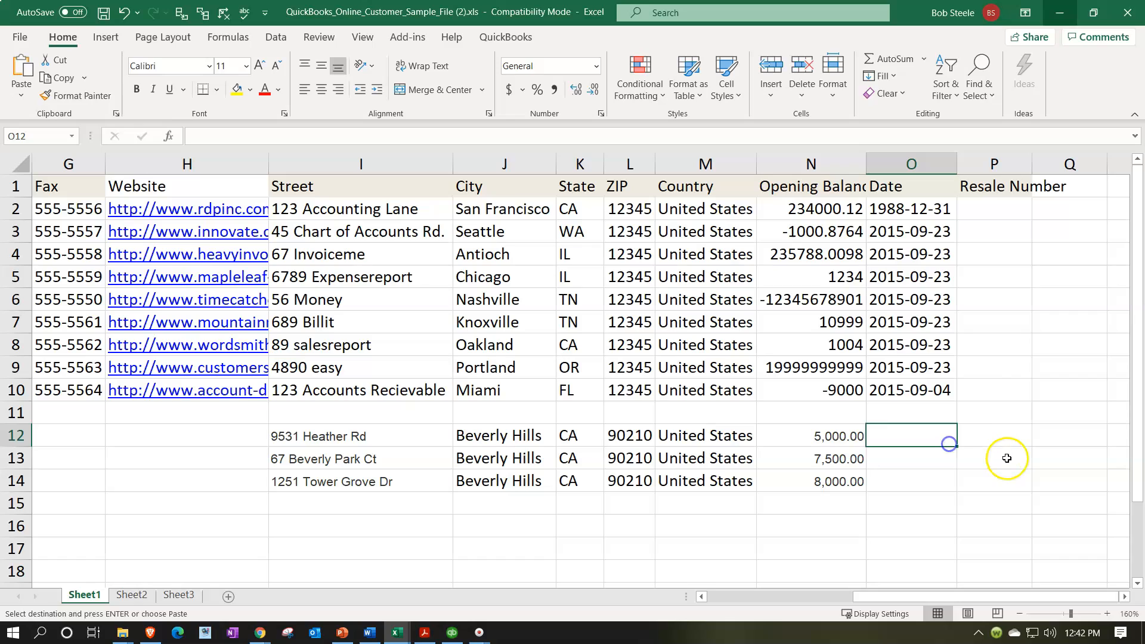
key(ctrl+v)
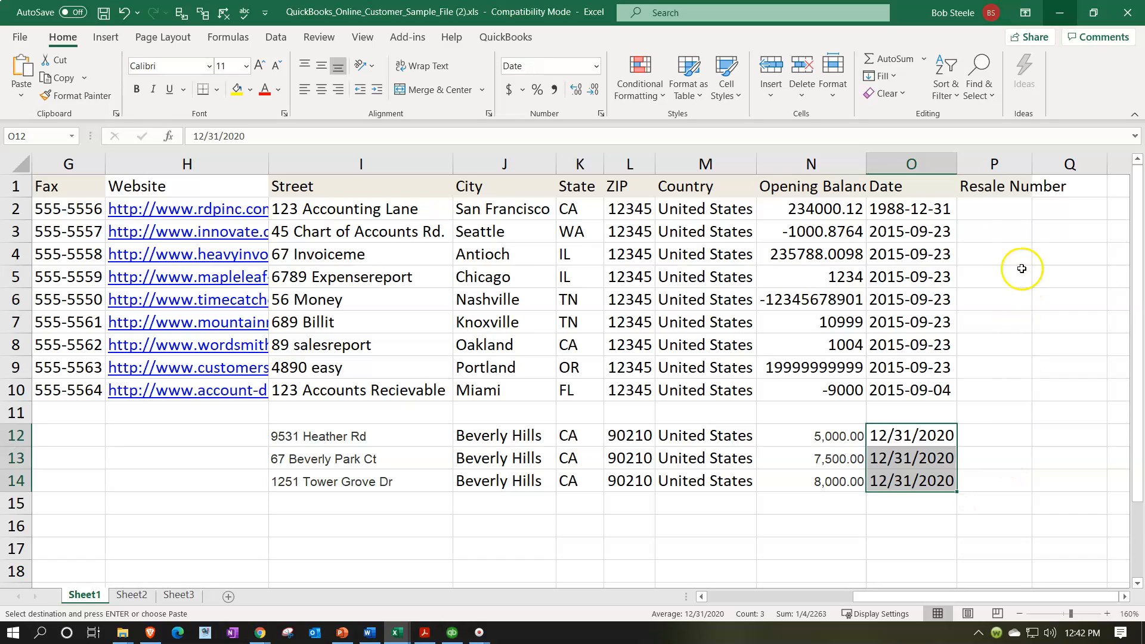
click(992, 177)
Delete sample rows 2–11 so the three guitar companies move up to rows 2–4.
key(Left)
key(Left)
key(Left)
key(Left)
key(Left)
key(Left)
key(Left)
key(Left)
key(Left)
key(Left)
key(Left)
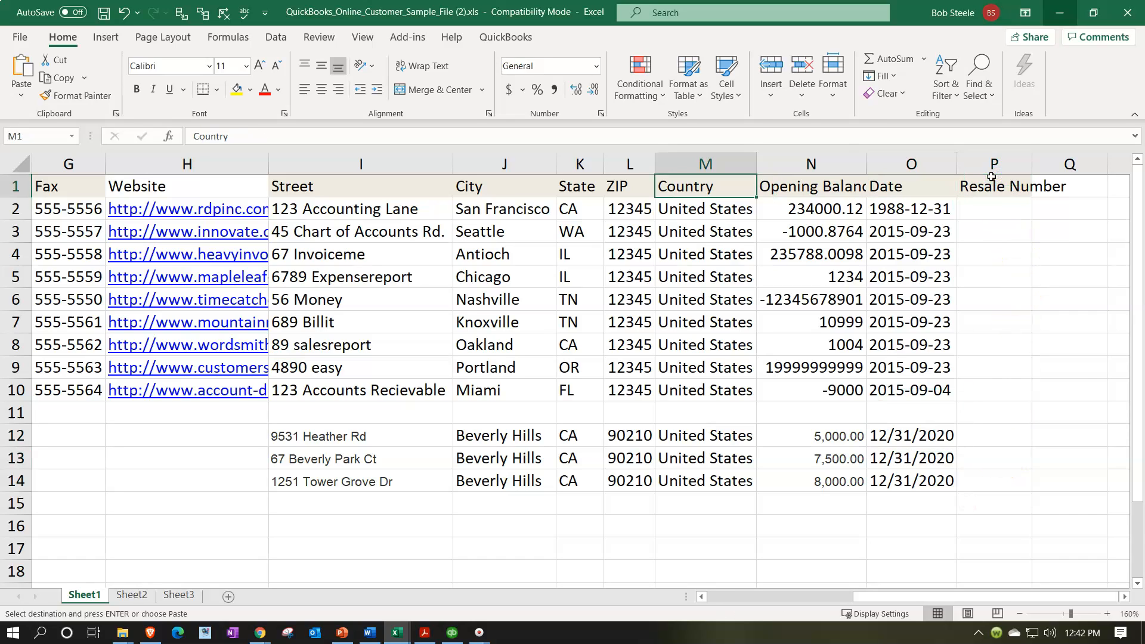
key(Left)
key(Left)
key(Left)
key(Left)
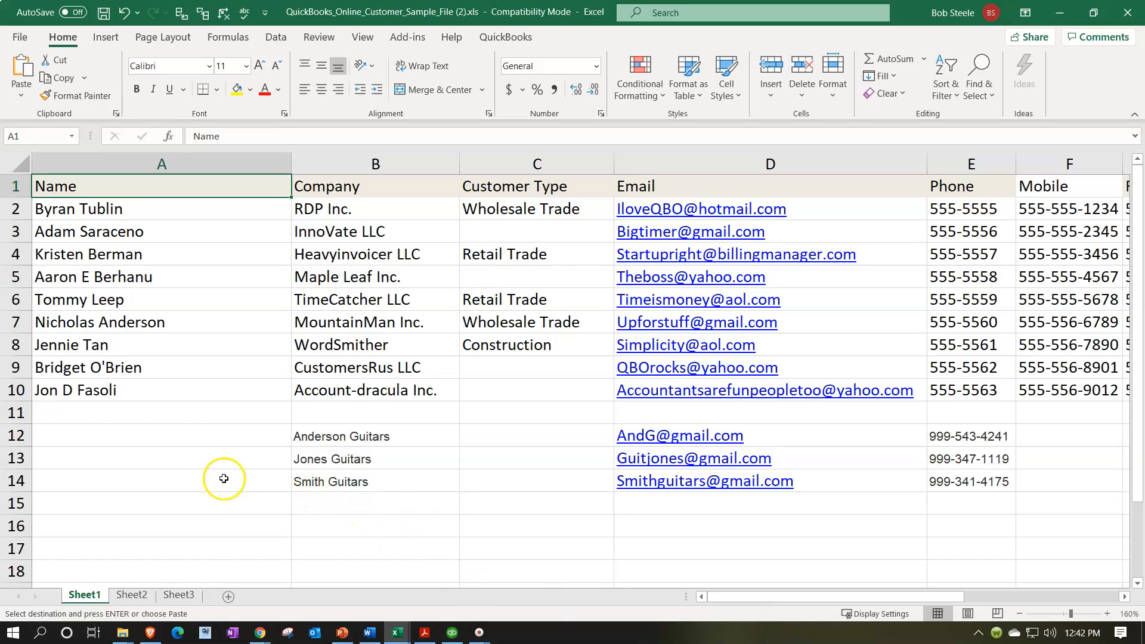
click(18, 208)
drag(18, 209, 51, 414)
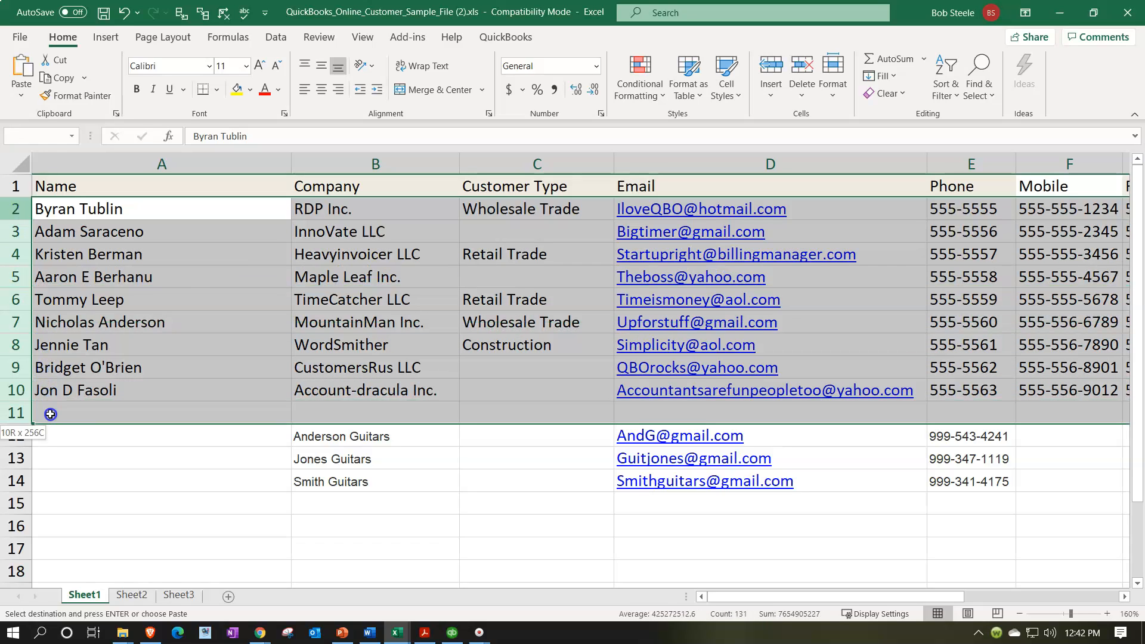
right_click(157, 375)
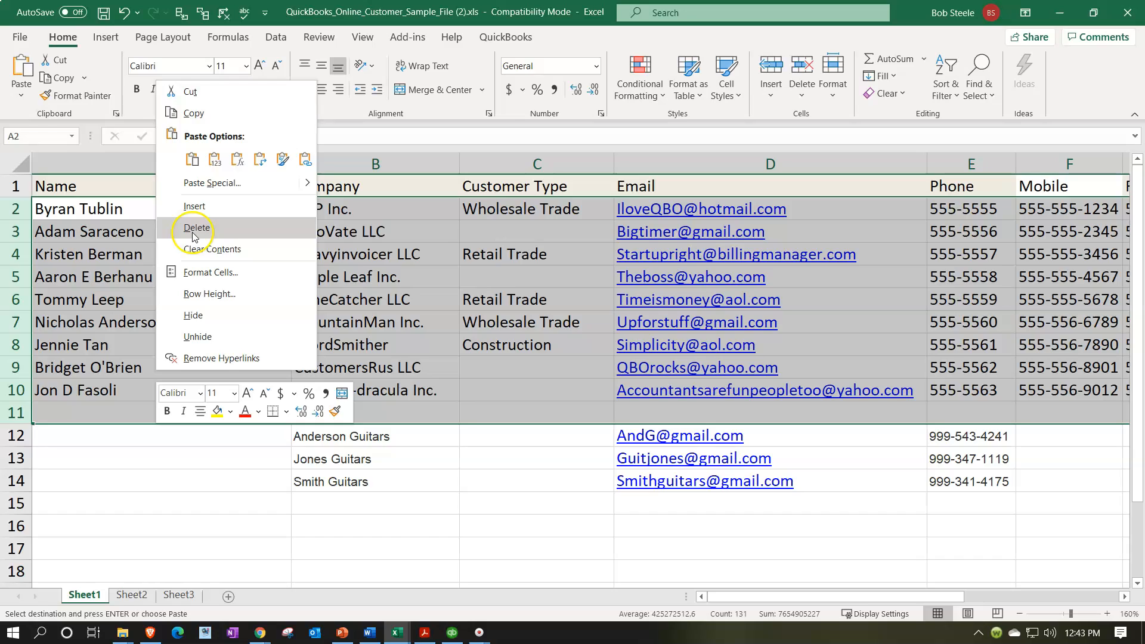
click(193, 230)
click(225, 305)
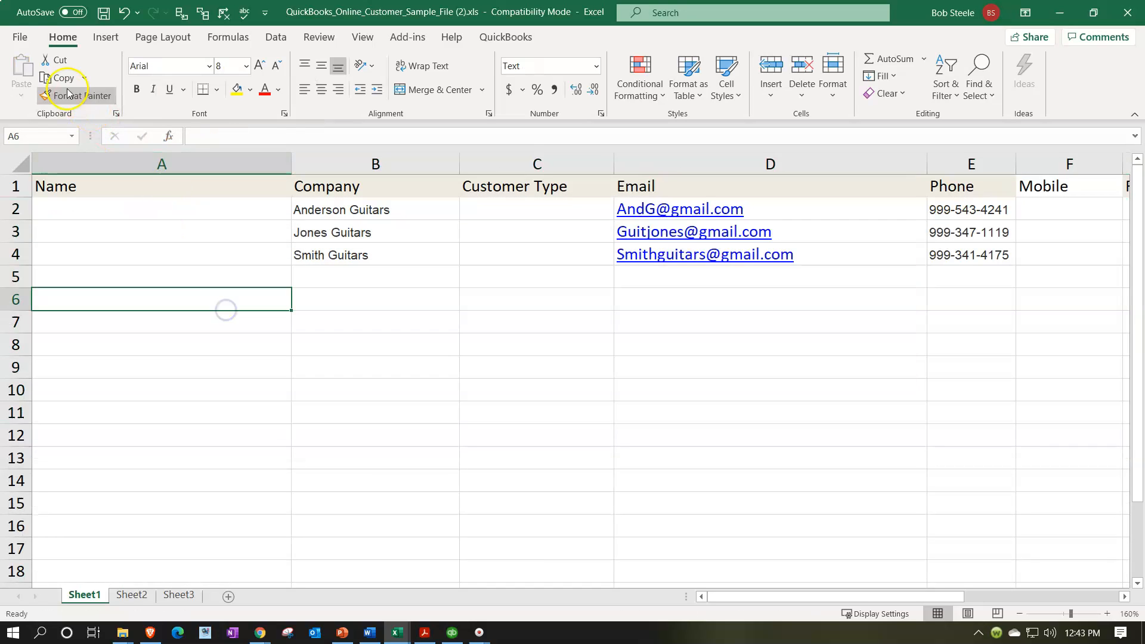
Start a Save As into the Desktop's Part Two New Company File folder.
click(20, 37)
click(36, 237)
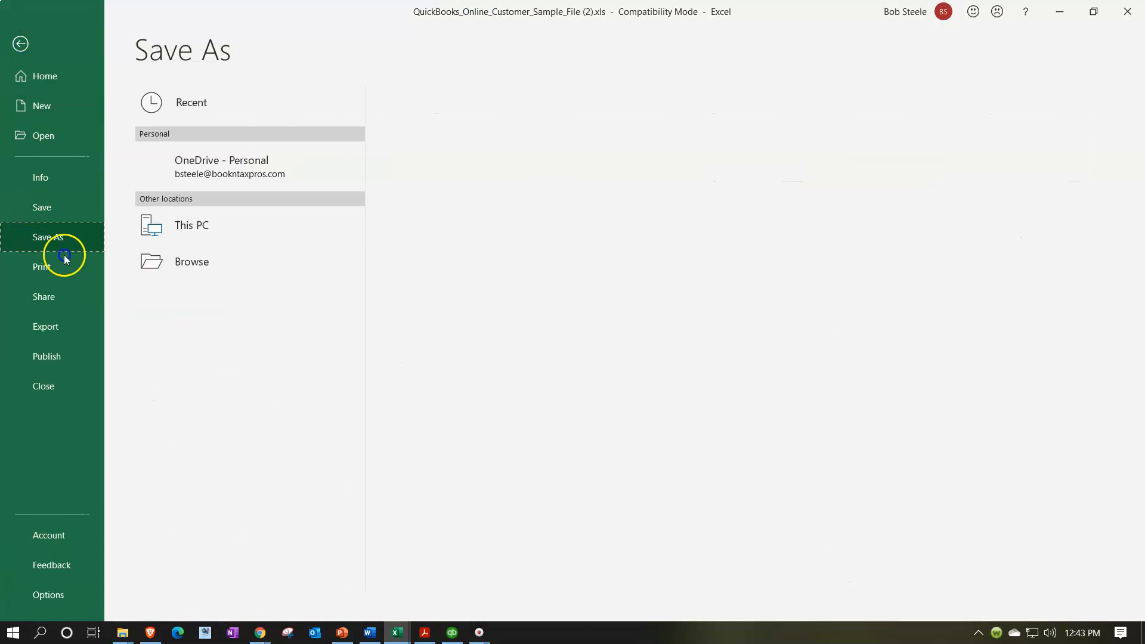
click(190, 299)
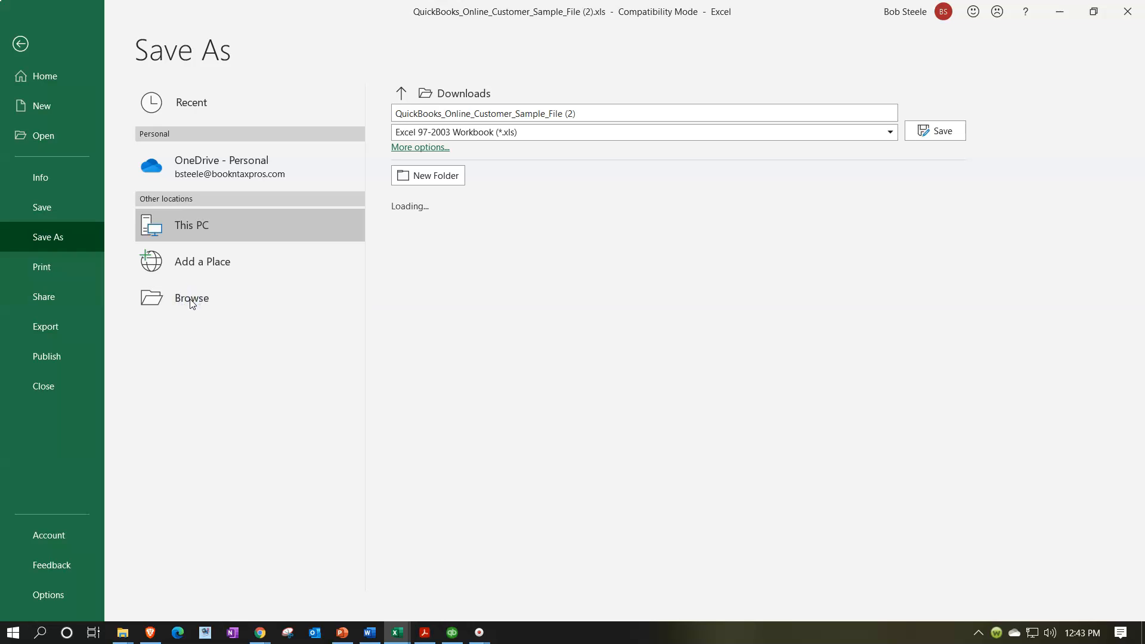
click(190, 301)
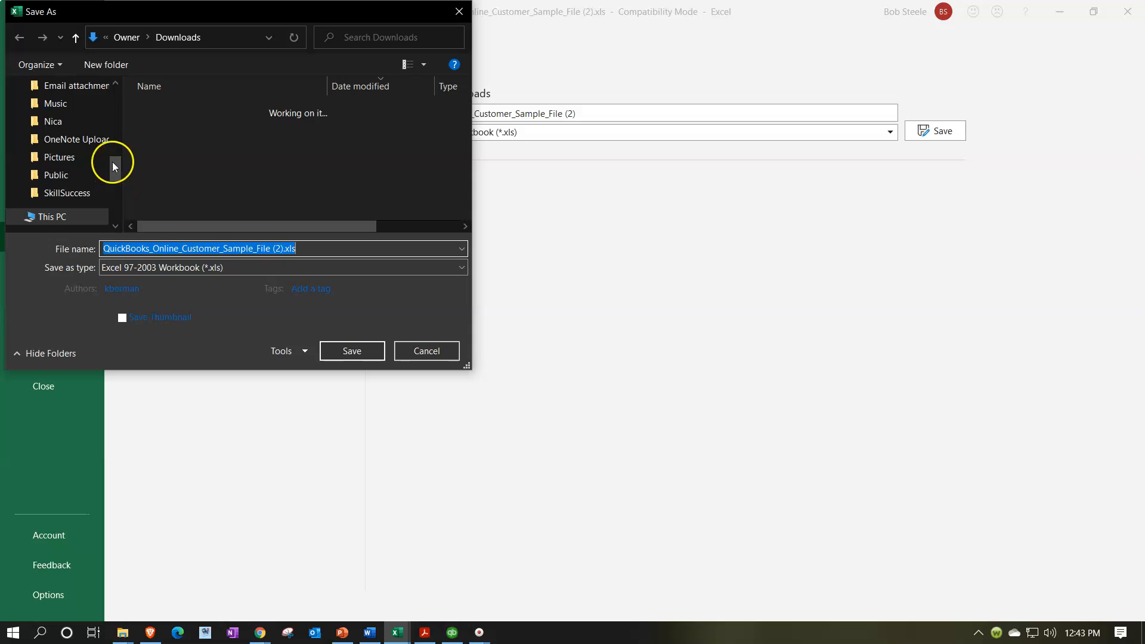
drag(112, 162, 115, 99)
click(62, 113)
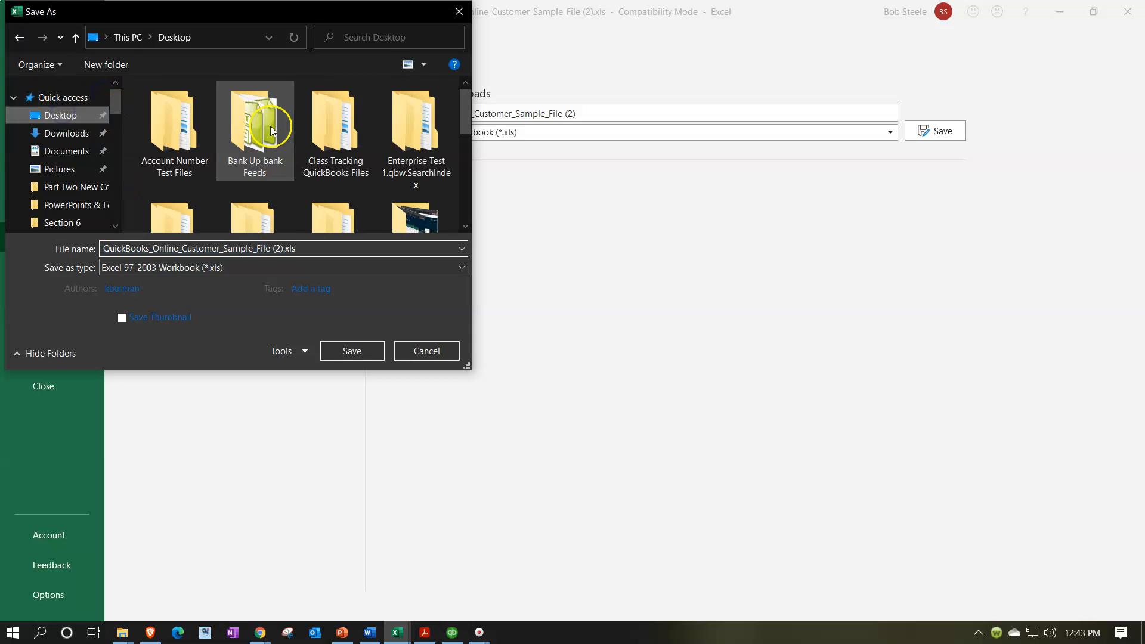
double_click(271, 127)
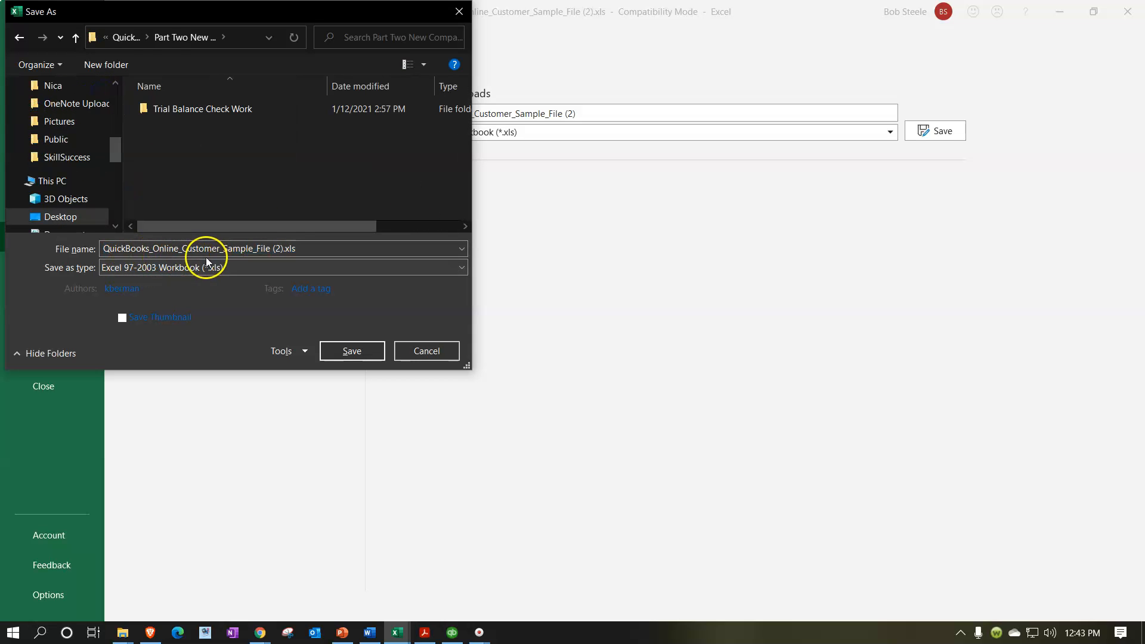
Save the file as Excel Workbook (*.xlsx) named QuickBooks_Online_Customer.
click(256, 249)
click(255, 249)
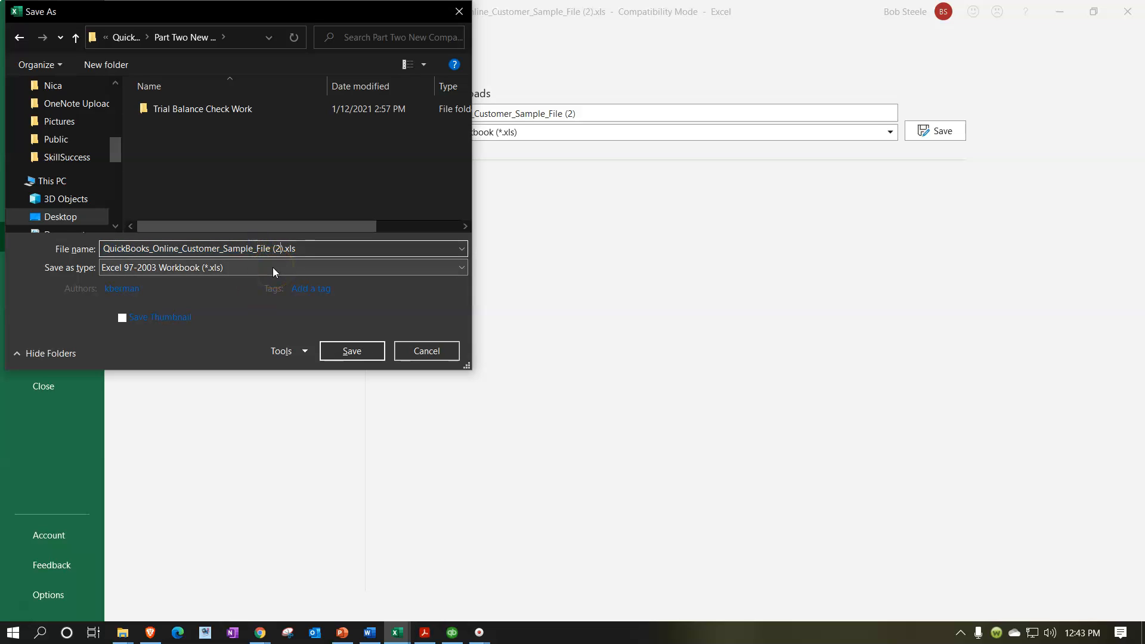
key(BackSpace)
key(BackSpace)
key(BackSpace)
key(BackSpace)
key(BackSpace)
key(BackSpace)
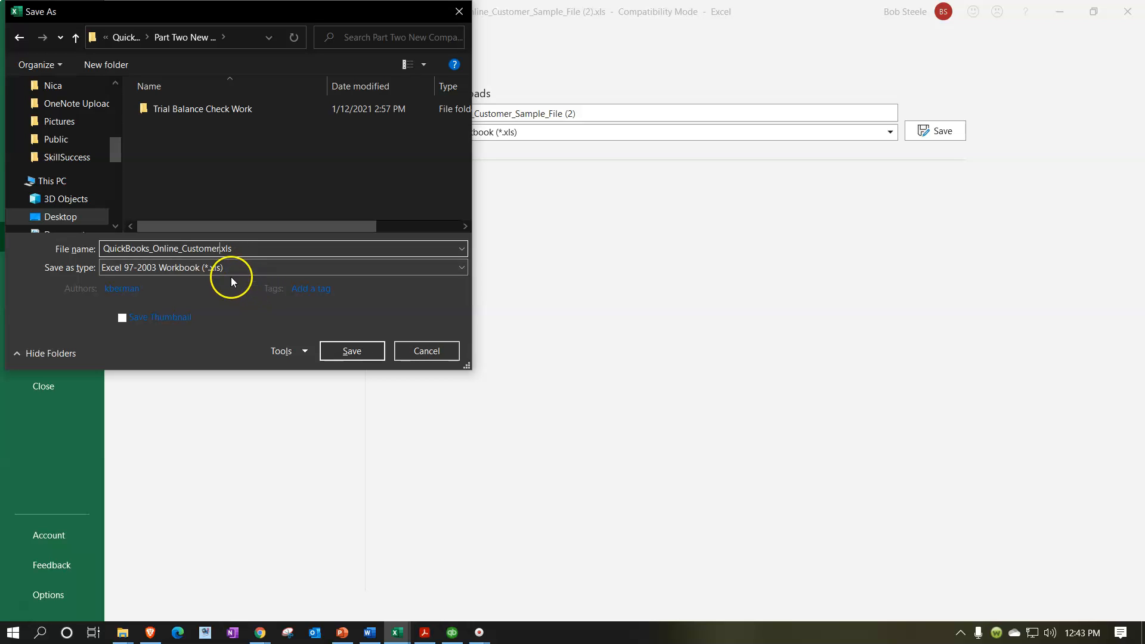
click(320, 265)
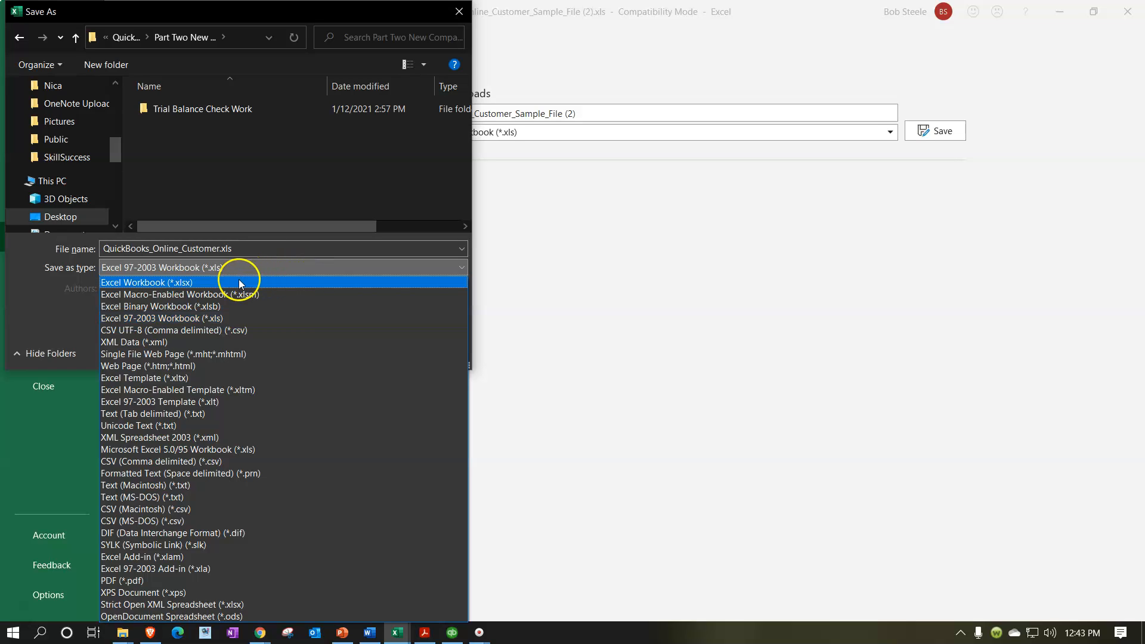
click(200, 283)
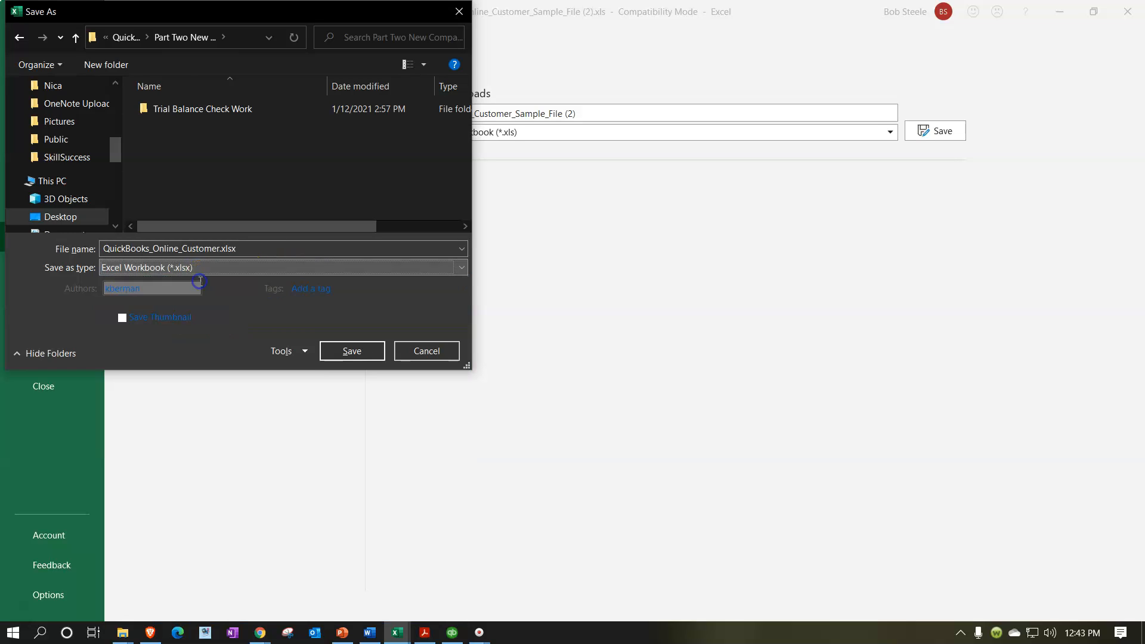
click(334, 352)
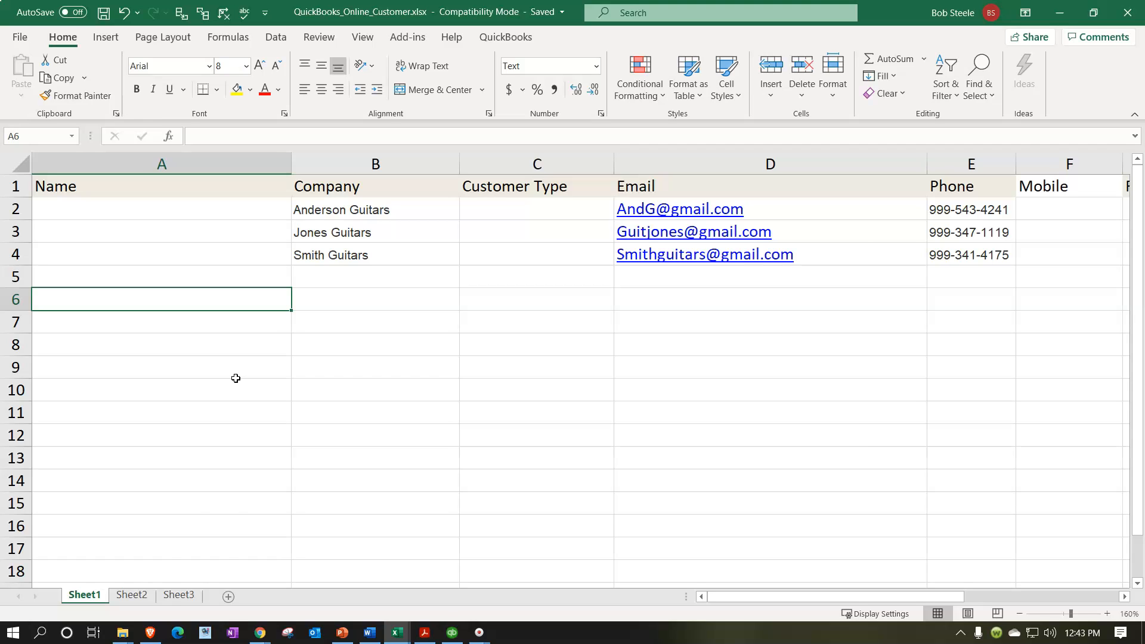
Delete the empty Sheet2 and Sheet3, leaving only Sheet1 with the customers.
click(132, 596)
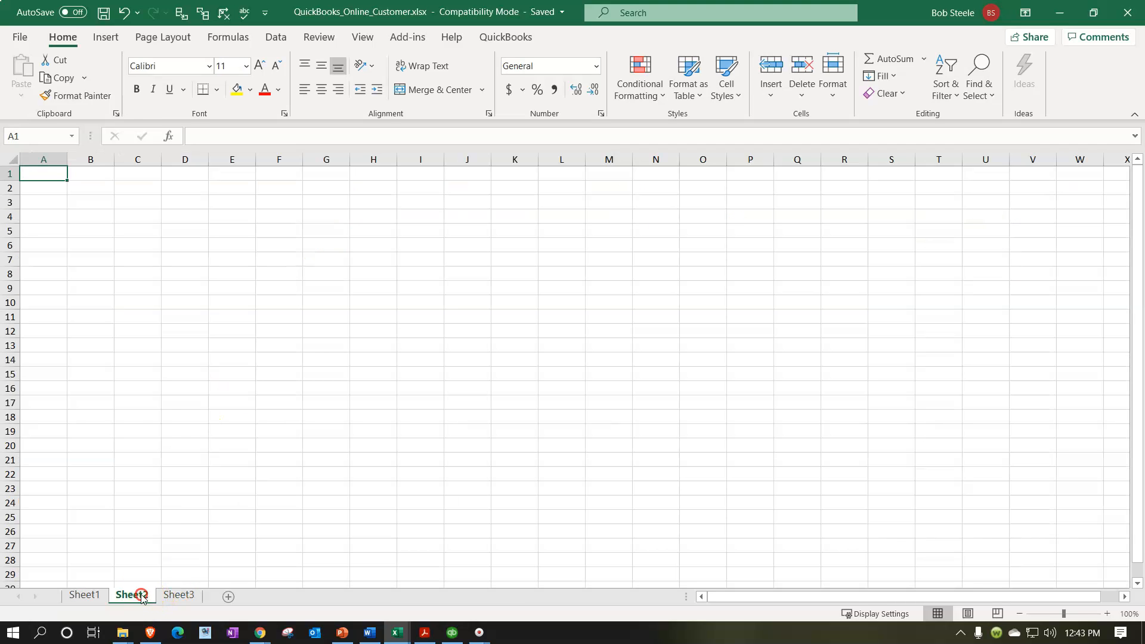
right_click(141, 597)
click(162, 403)
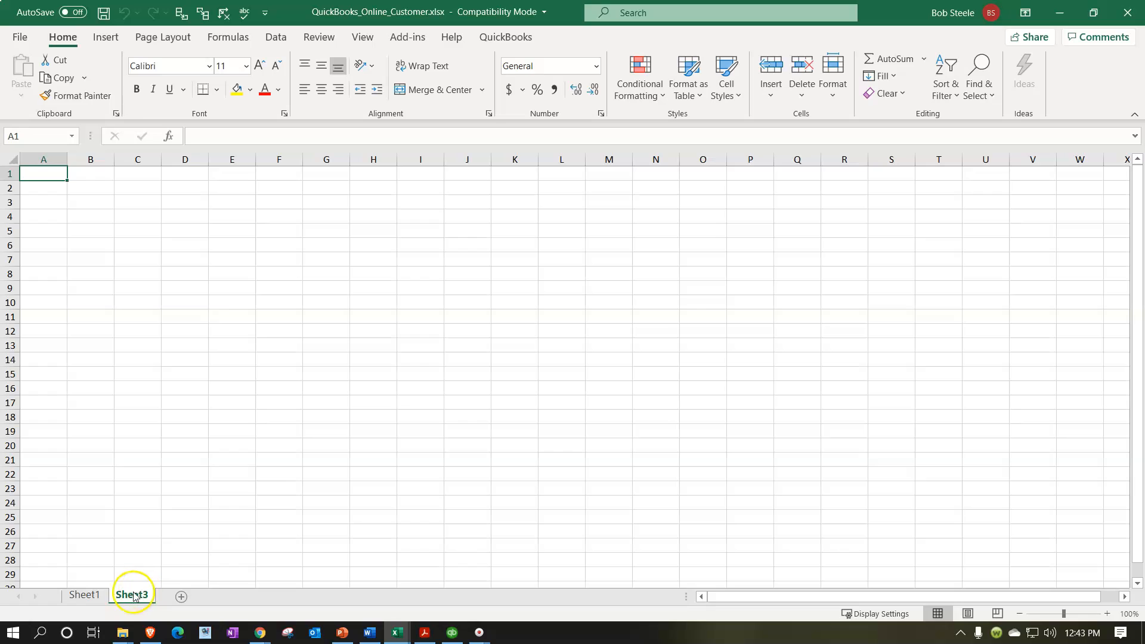
right_click(133, 597)
click(156, 403)
click(151, 367)
Save the workbook and start another Save As to a new format.
click(104, 15)
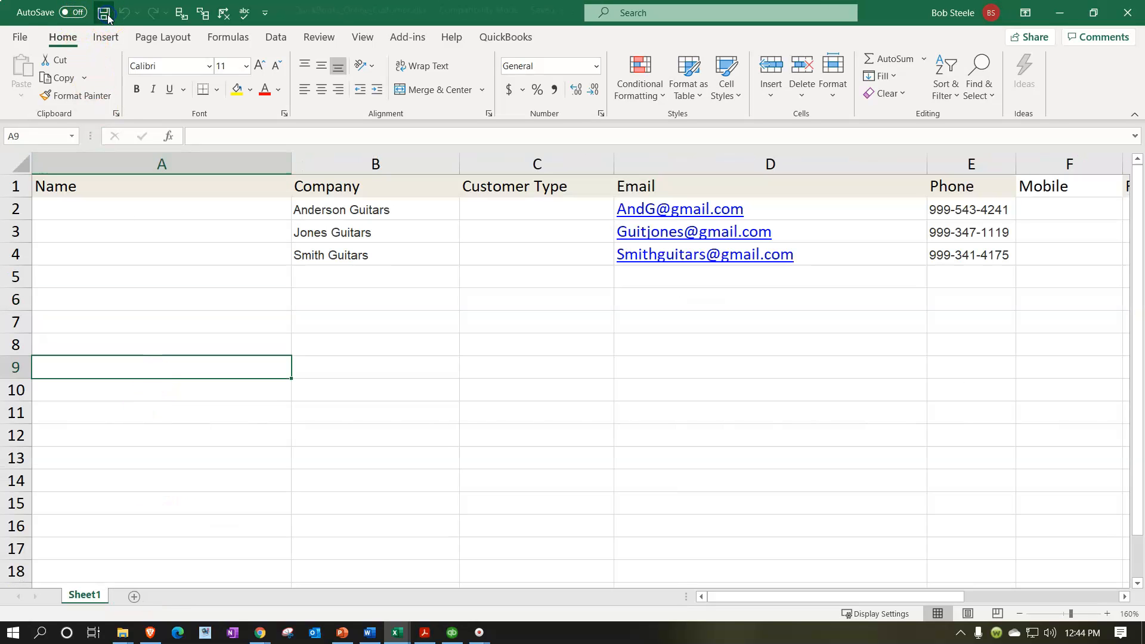
click(20, 37)
click(57, 238)
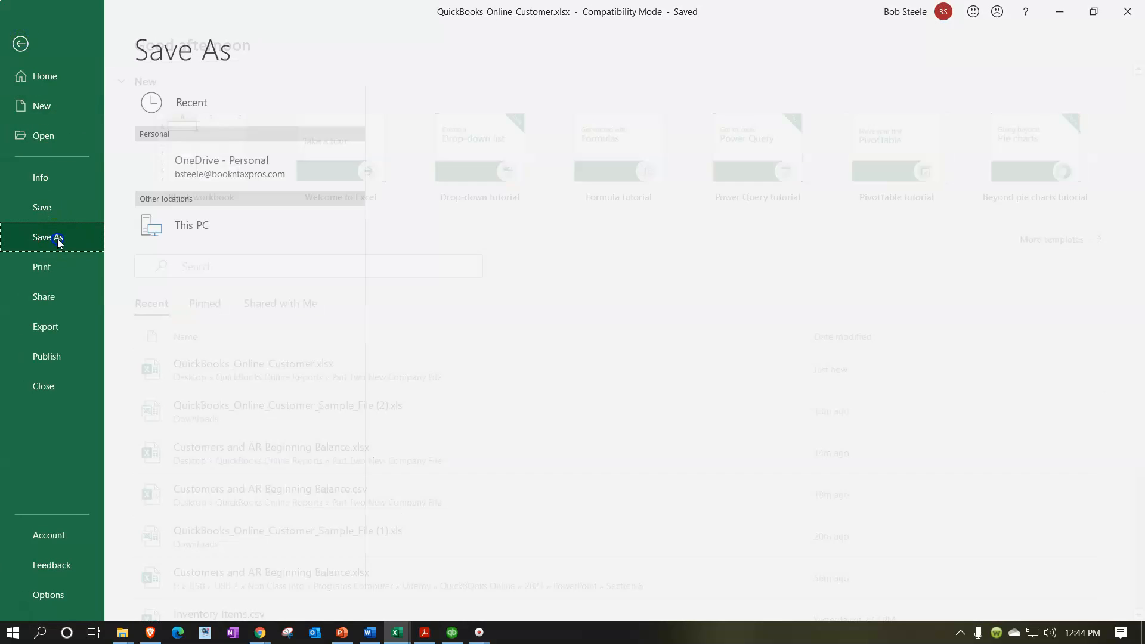
click(188, 296)
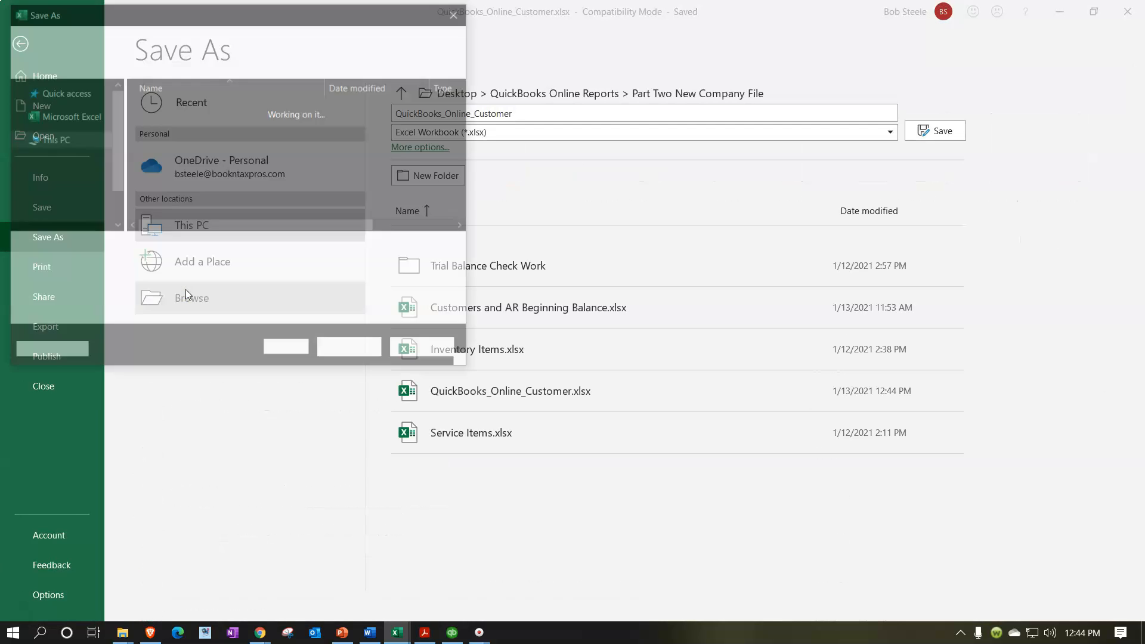
Pick the CSV (Comma delimited) (*.csv) type and save QuickBooks_Online_Customer.csv.
click(238, 270)
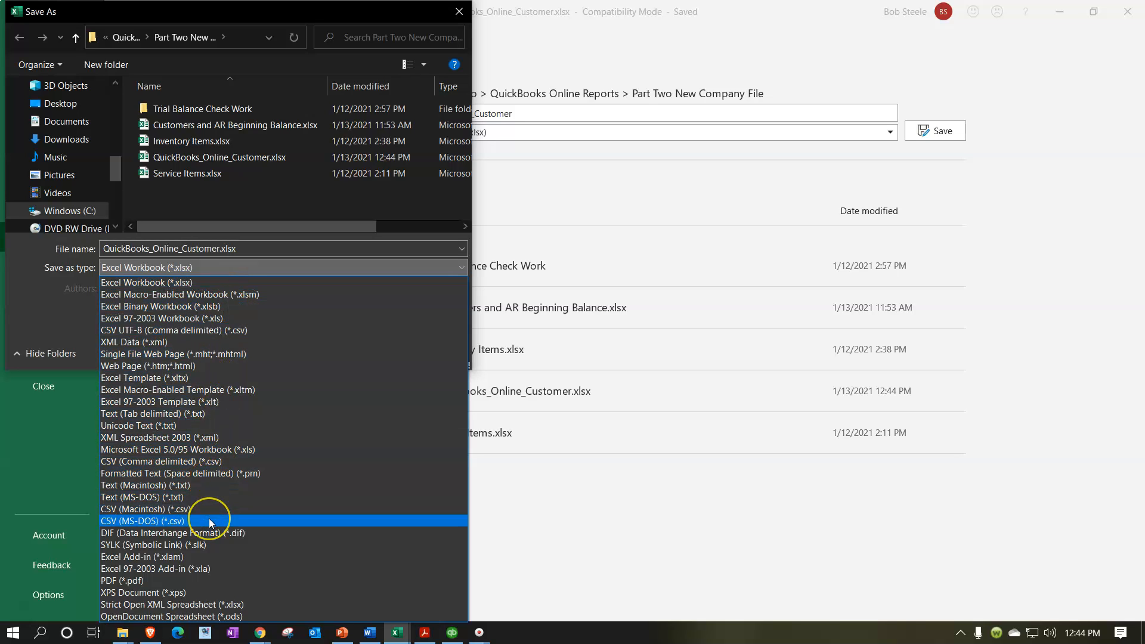
click(205, 462)
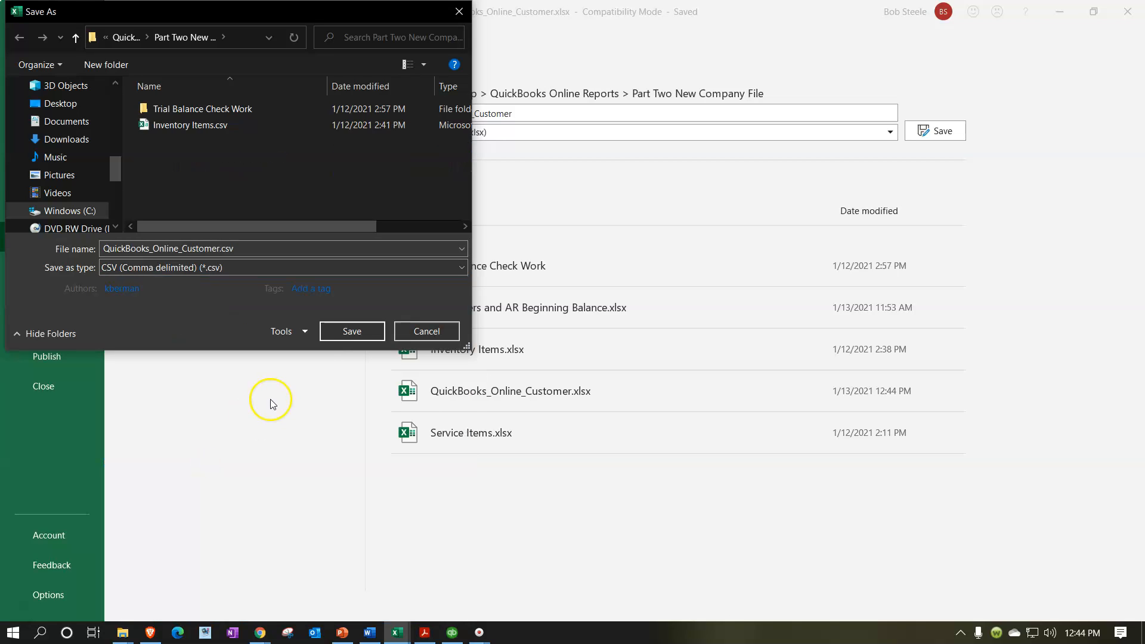
click(352, 331)
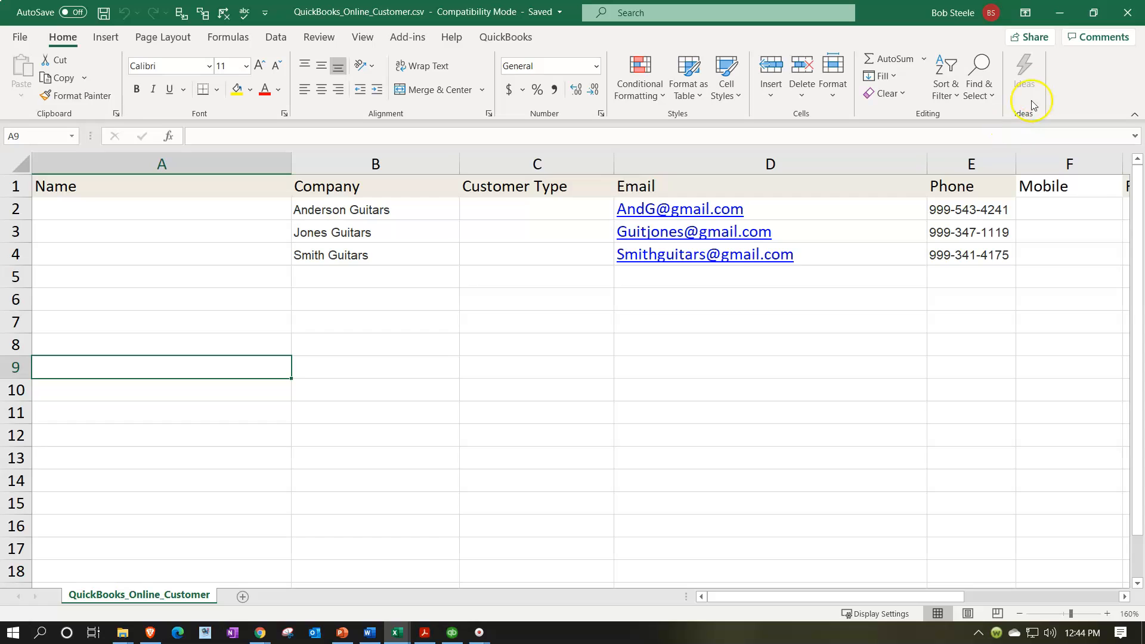
click(1065, 22)
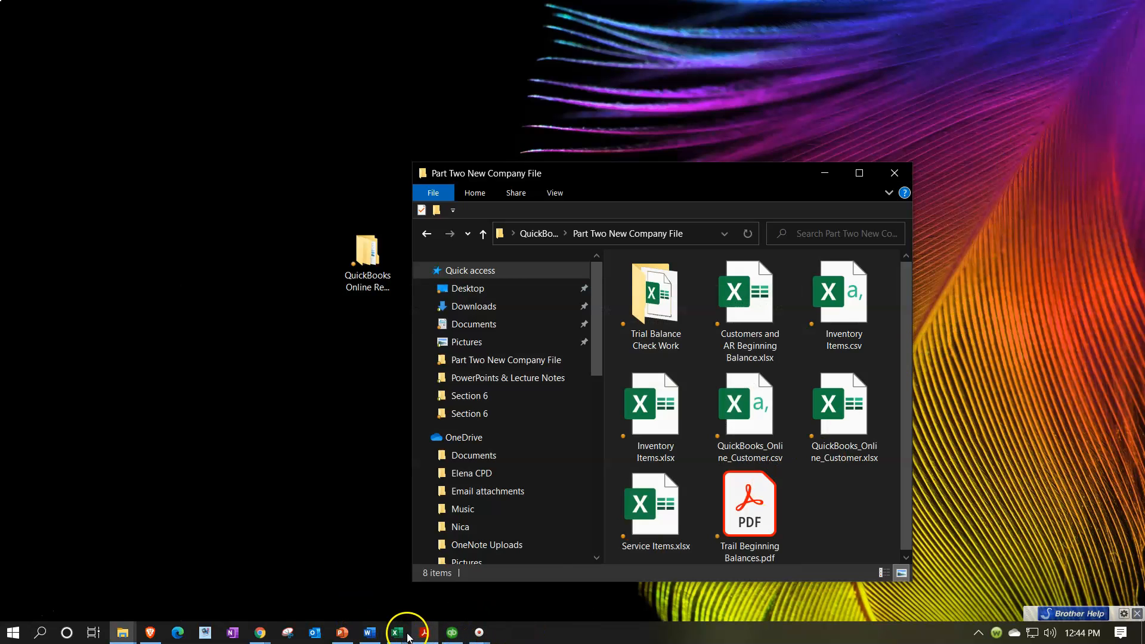
Close the CSV workbook window and reopen QuickBooks_Online_Customer.csv from the Part Two folder.
mouse_move(398, 631)
mouse_move(444, 589)
mouse_move(376, 583)
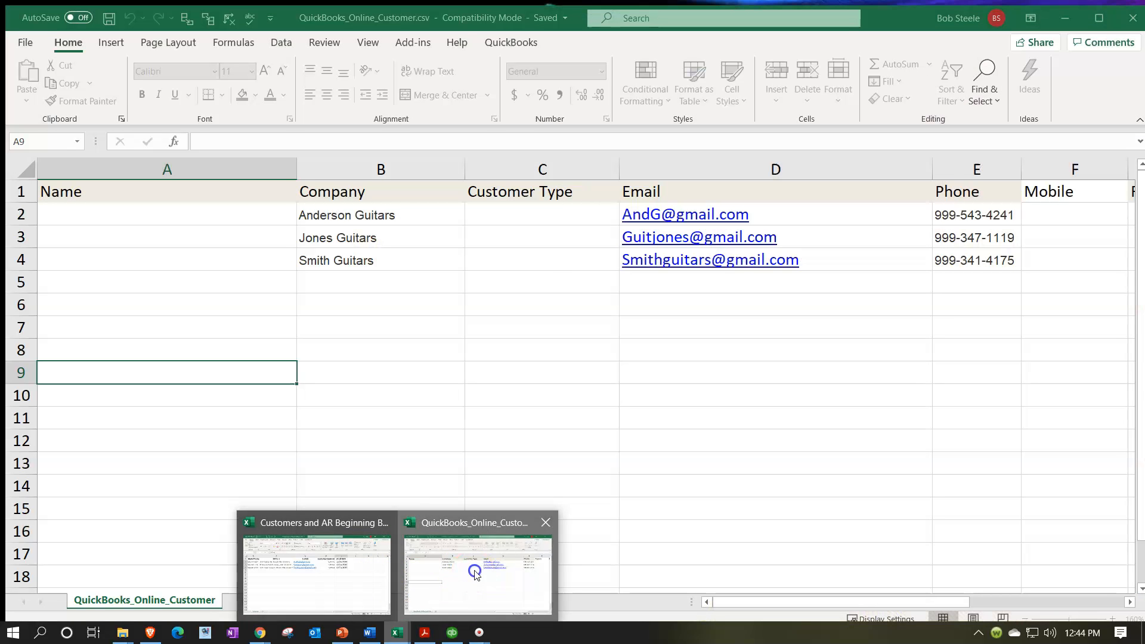
click(471, 575)
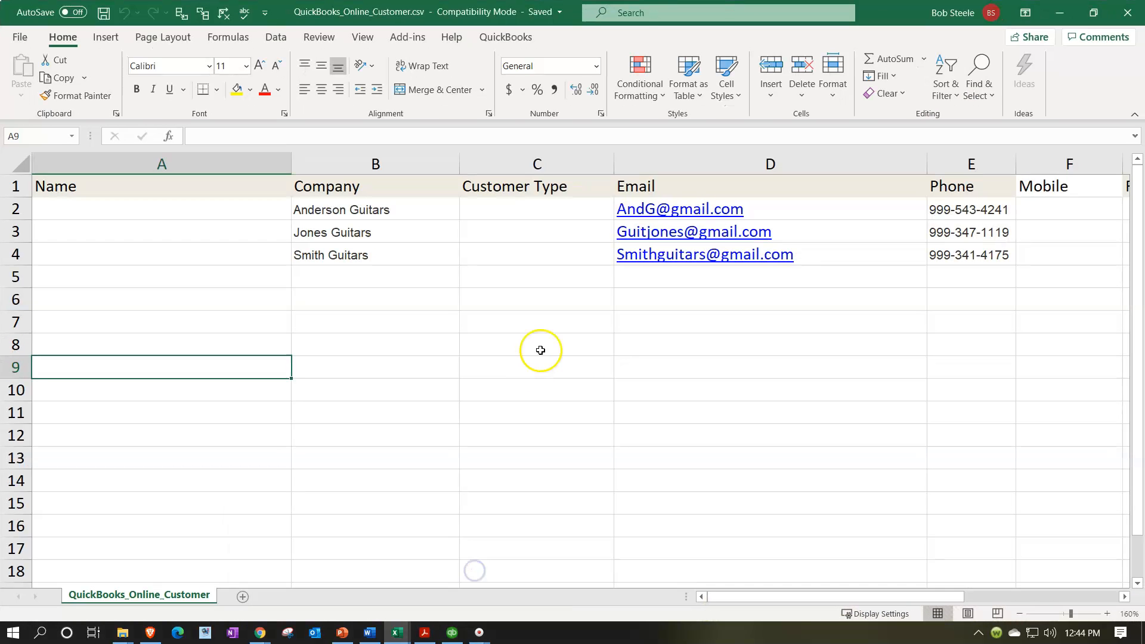
click(540, 350)
click(1126, 12)
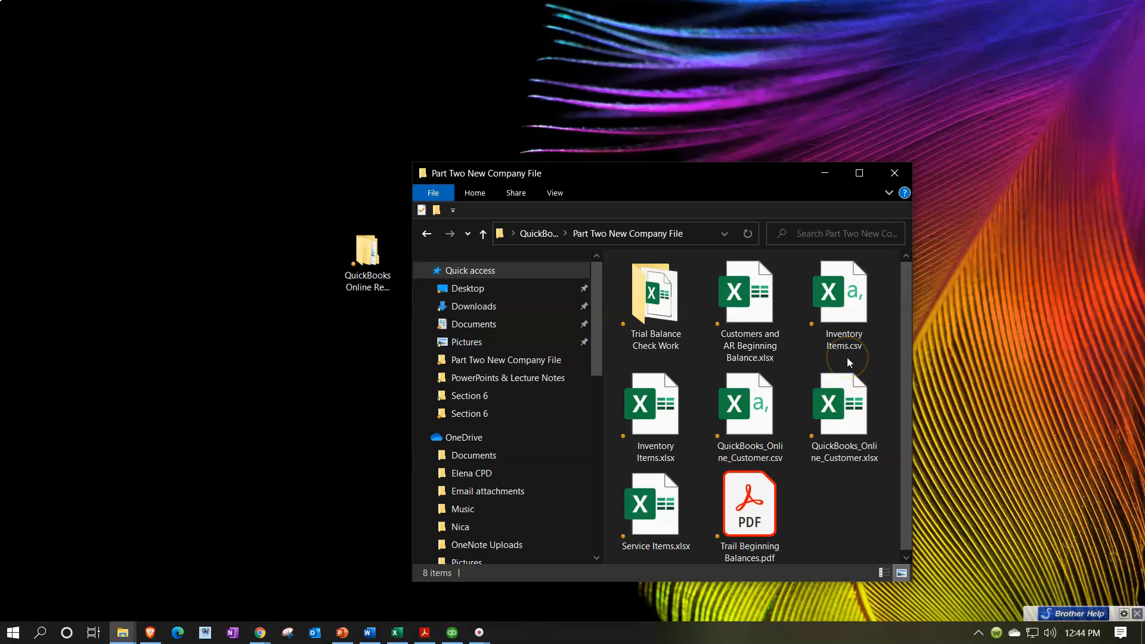
click(763, 424)
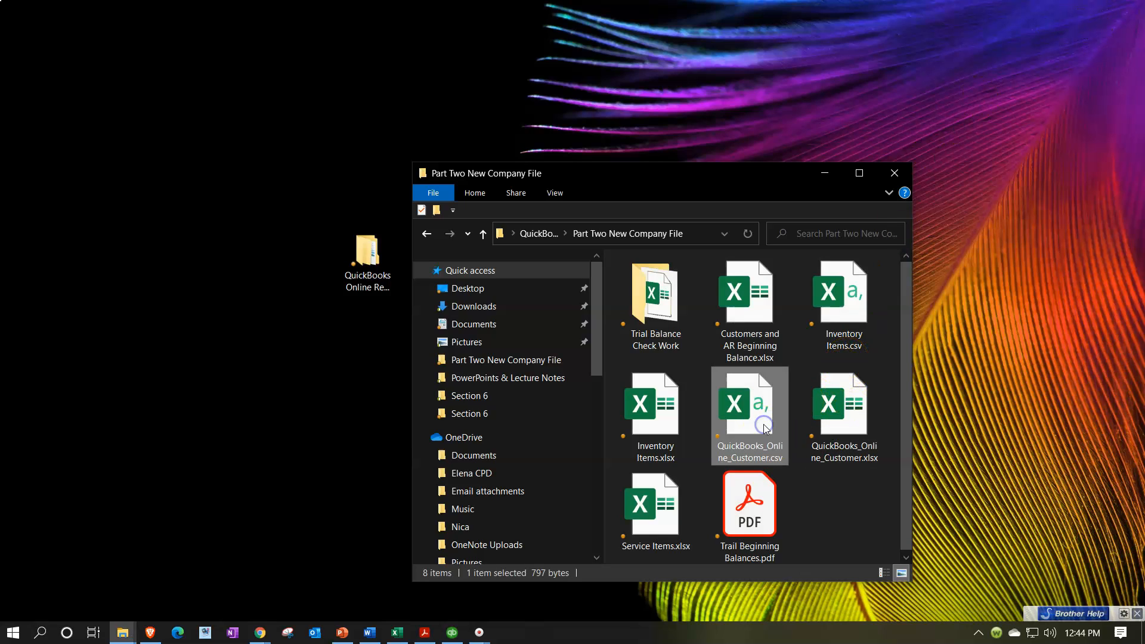
double_click(747, 413)
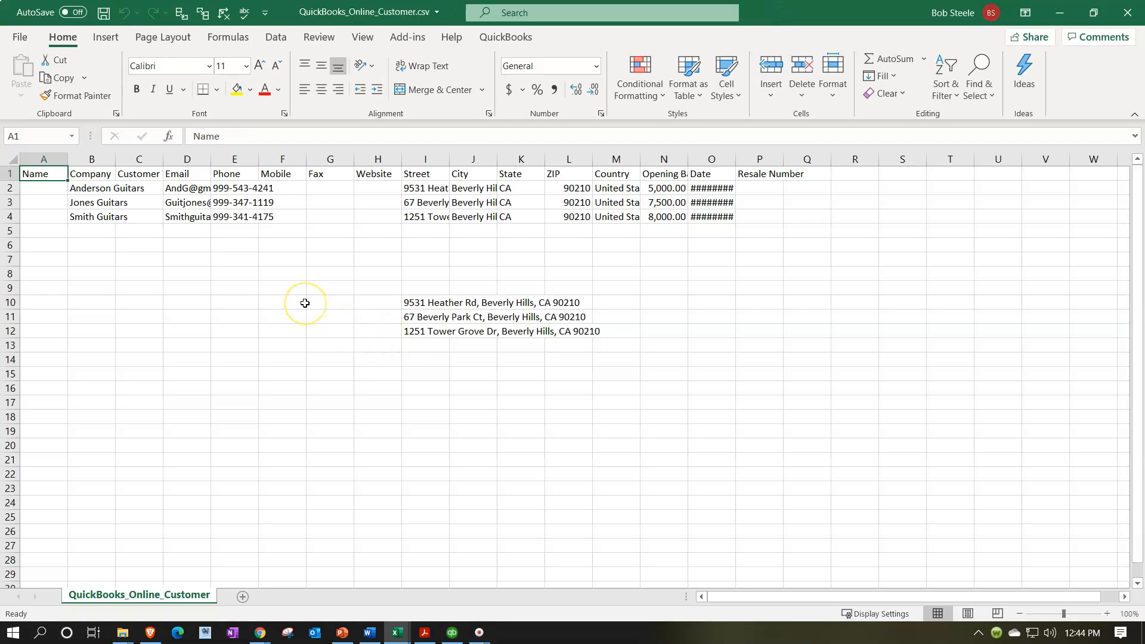
Clear the leftover address cells I10:I12 and close the workbook, saving changes.
click(305, 303)
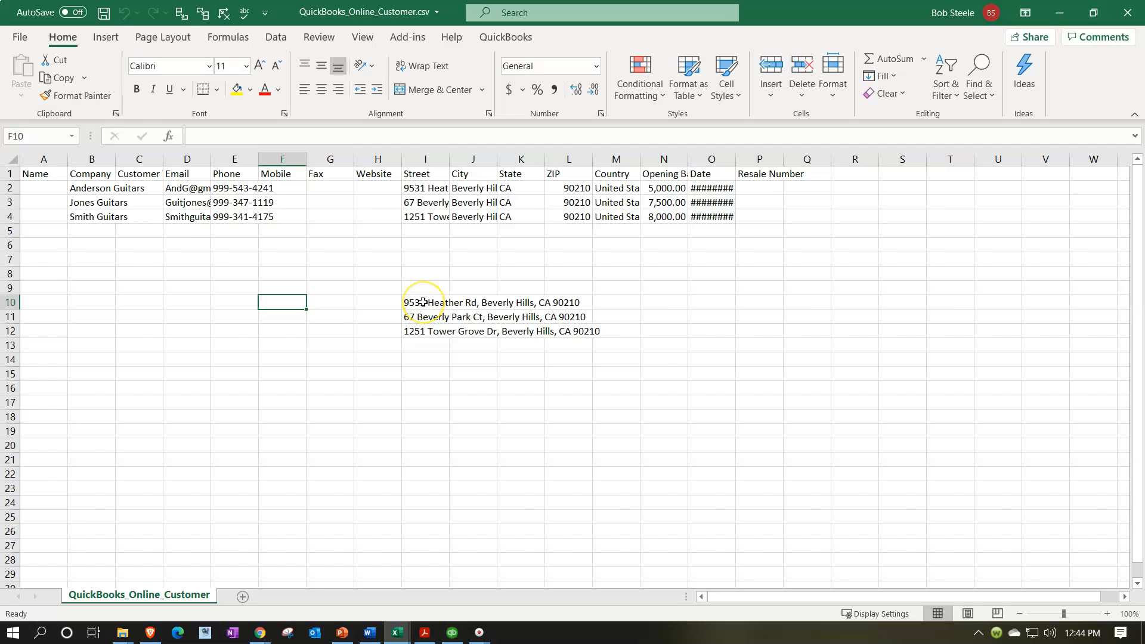
drag(423, 301, 427, 353)
key(Delete)
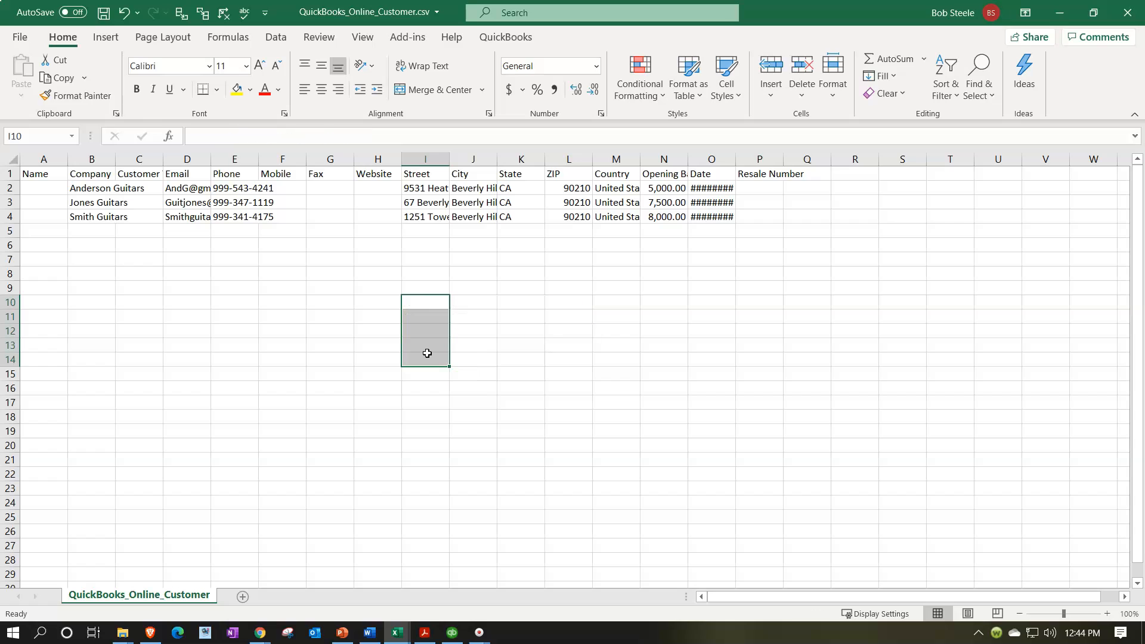
click(441, 455)
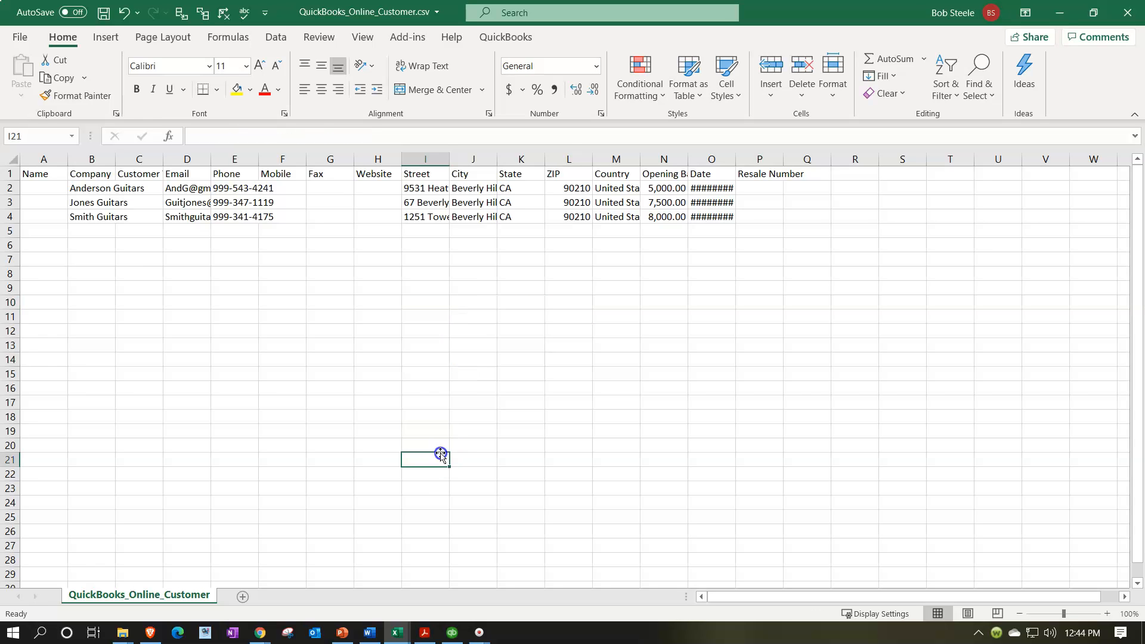
click(1123, 13)
click(514, 337)
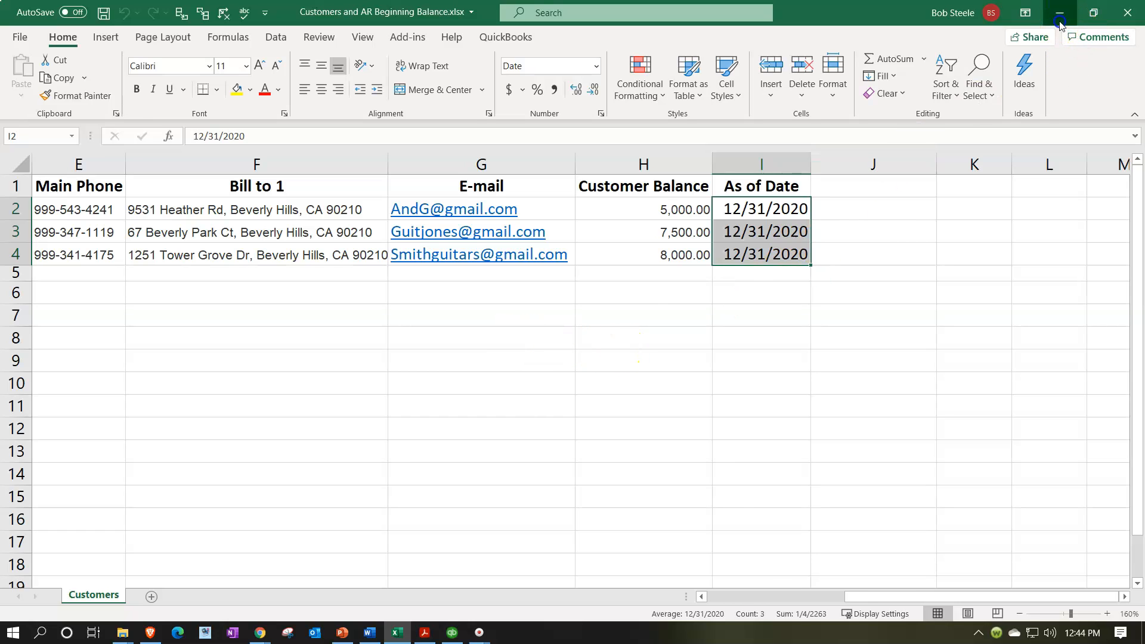
click(1060, 13)
Recheck QuickBooks_Online_Customer.csv, close it, and return to the QuickBooks Customers page in Chrome.
double_click(749, 412)
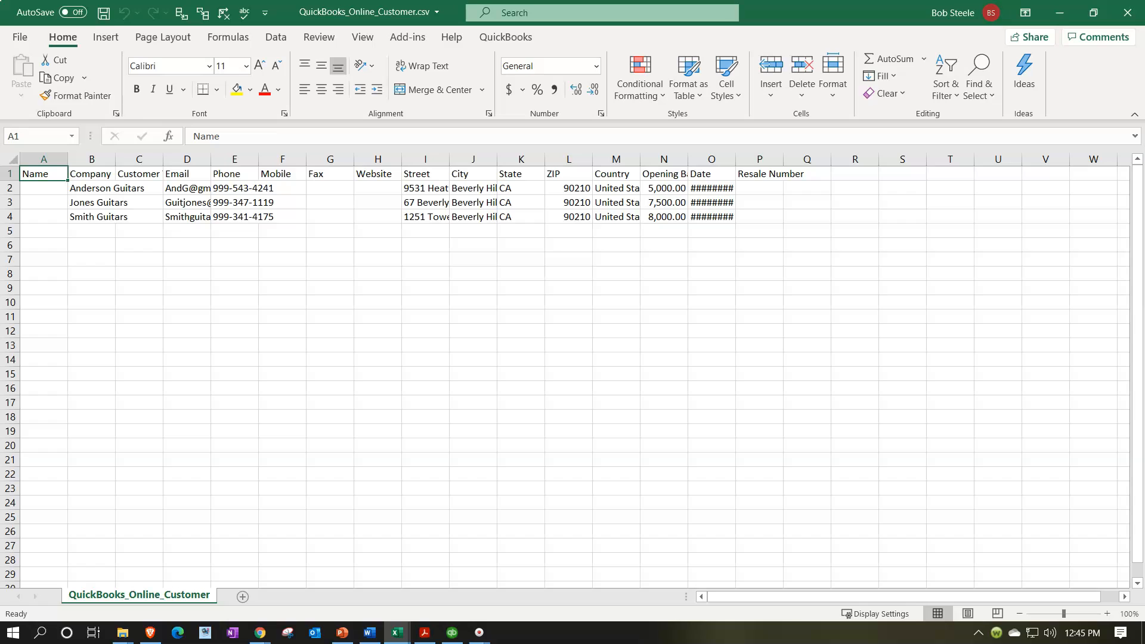
click(1126, 12)
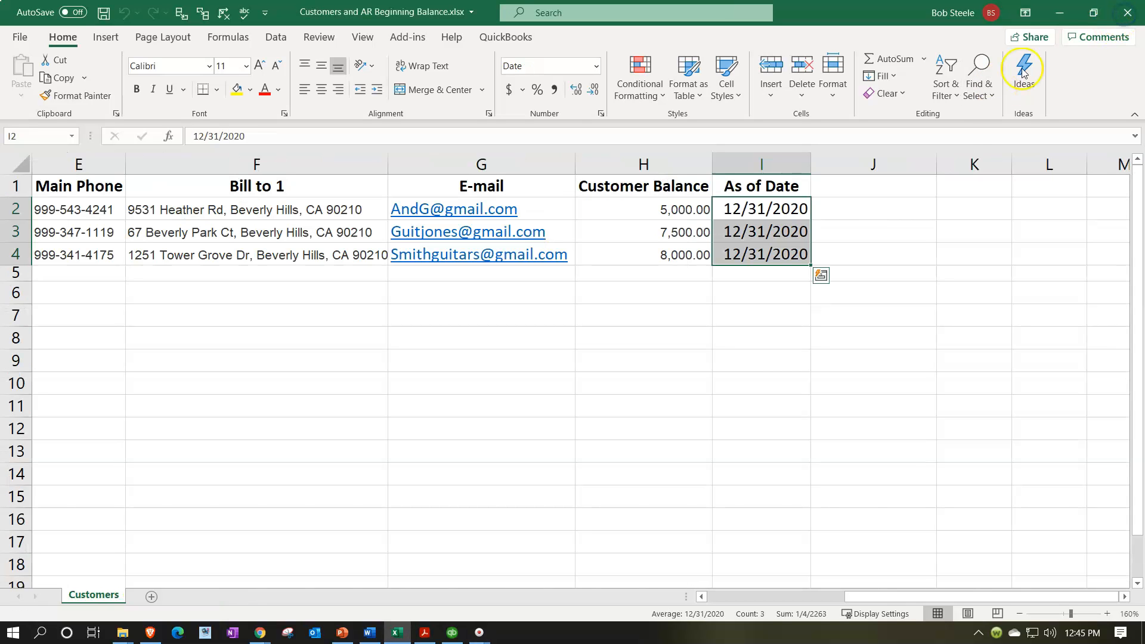
click(1067, 13)
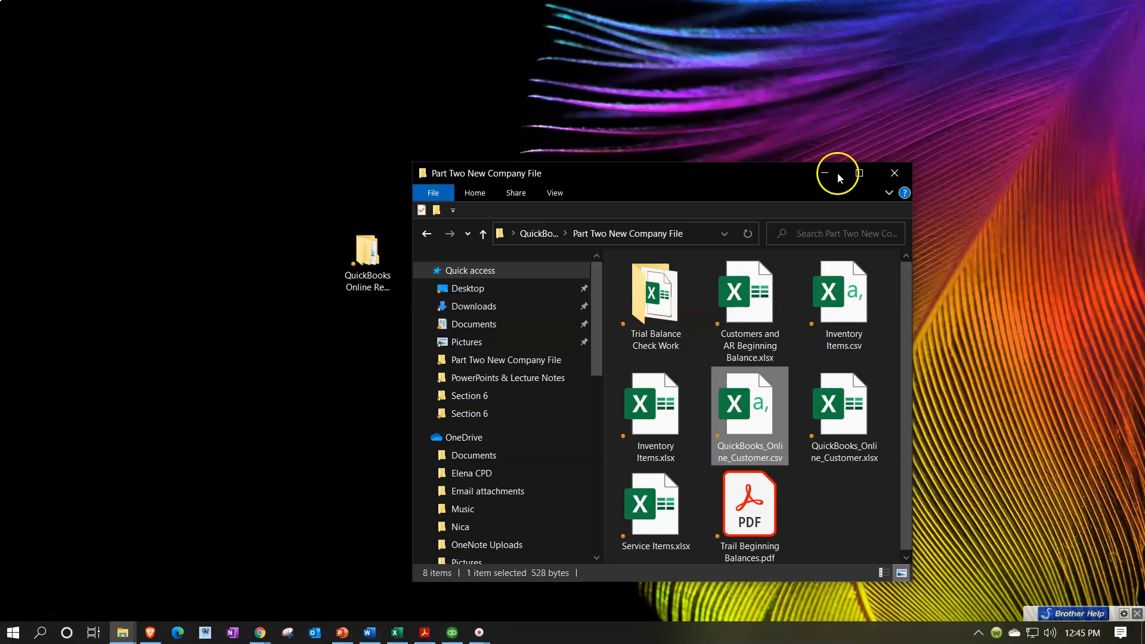
click(702, 232)
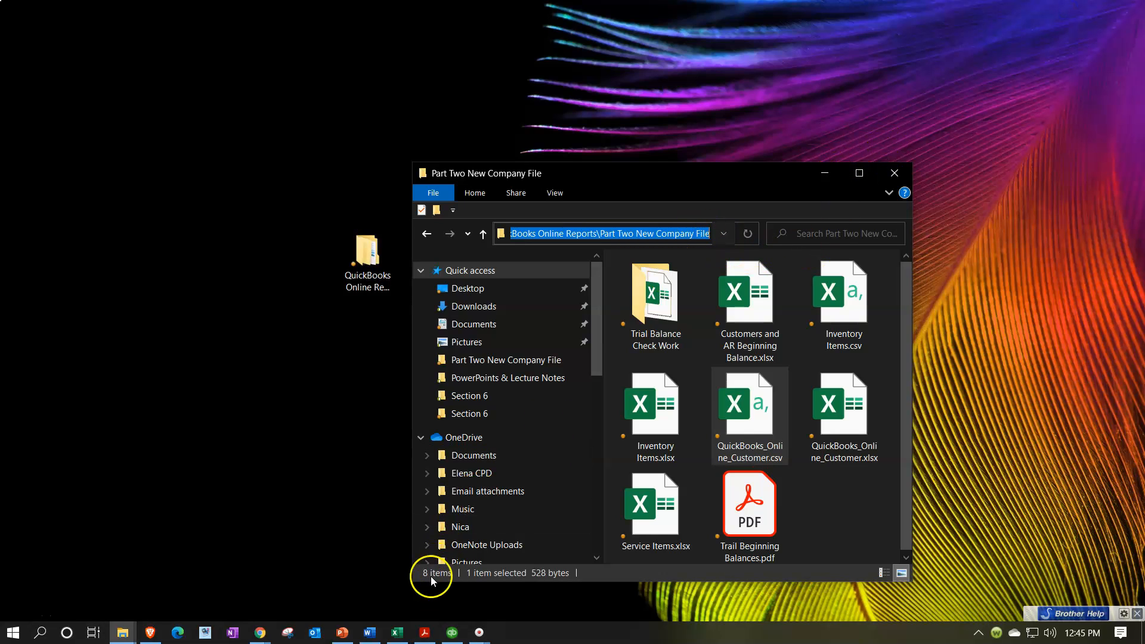
click(260, 631)
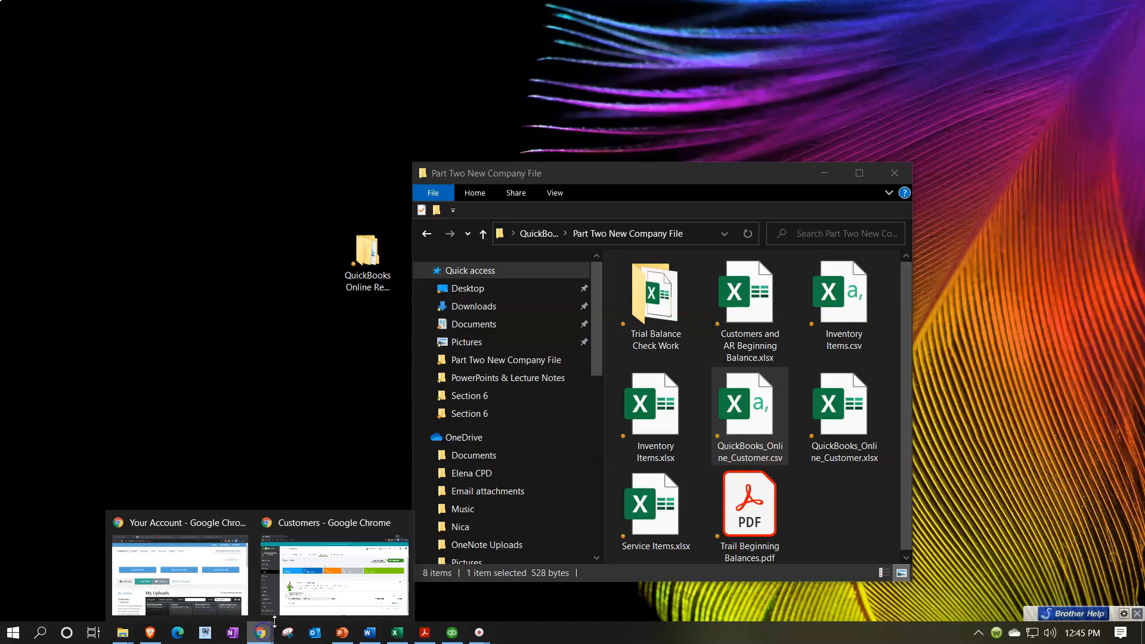
click(321, 604)
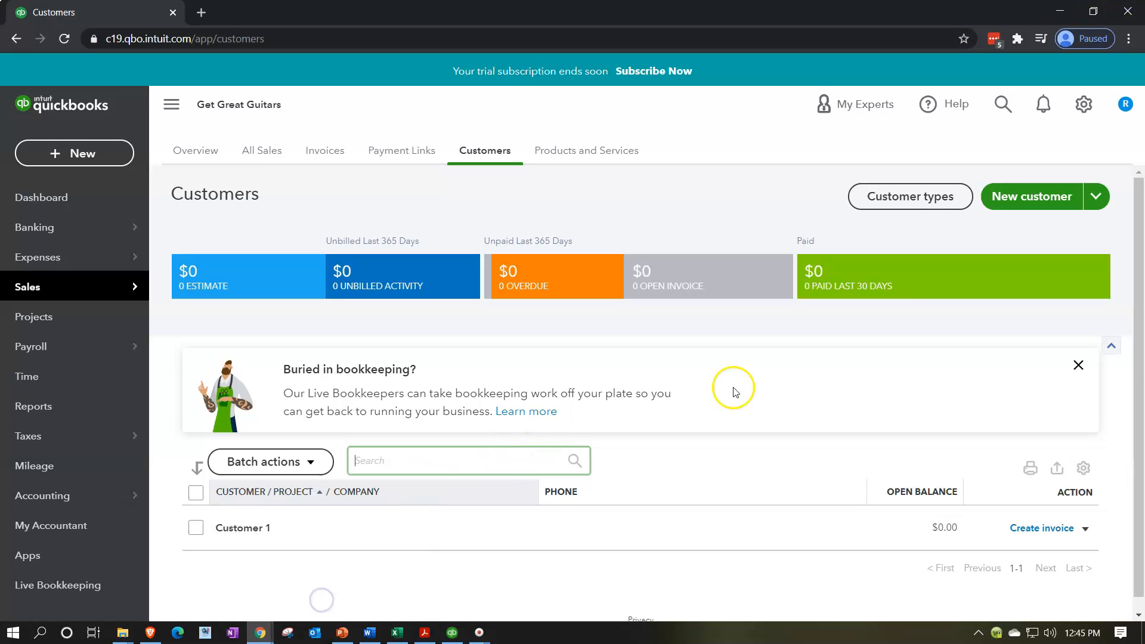
Start a customer import, upload QuickBooks_Online_Customer.csv, and continue to field mapping.
scroll(769, 376, down, 1)
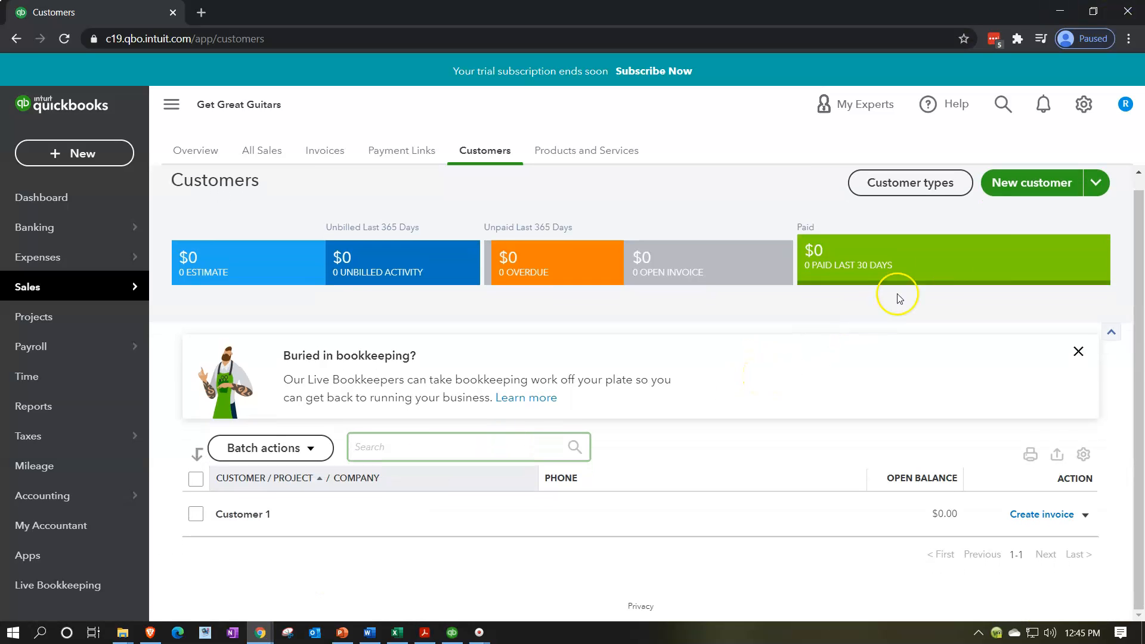
click(1095, 185)
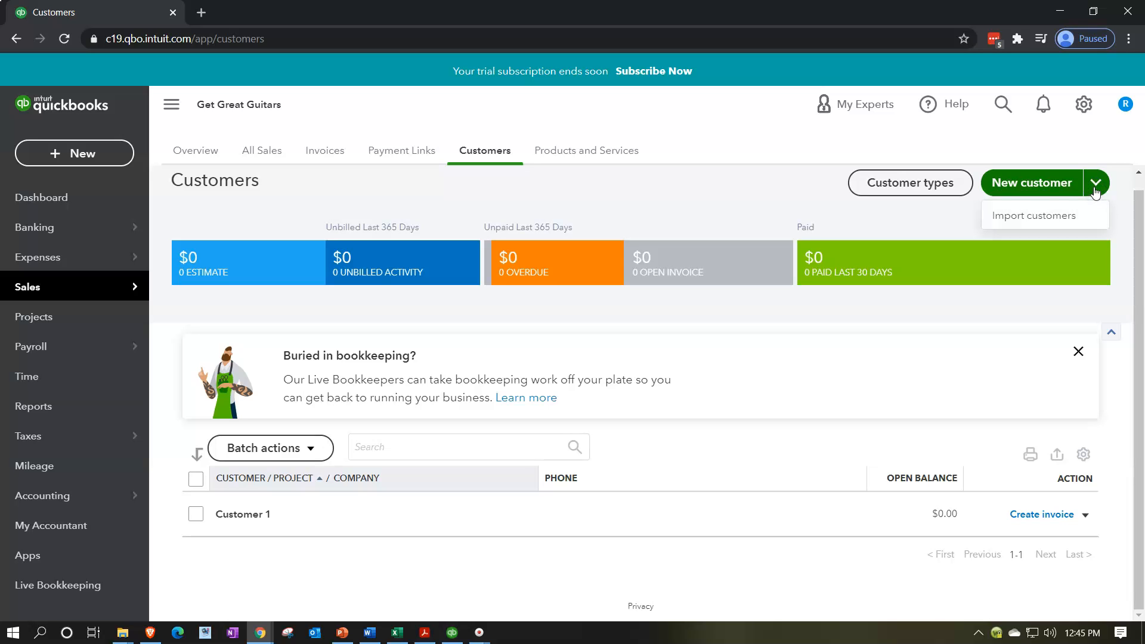
click(1041, 215)
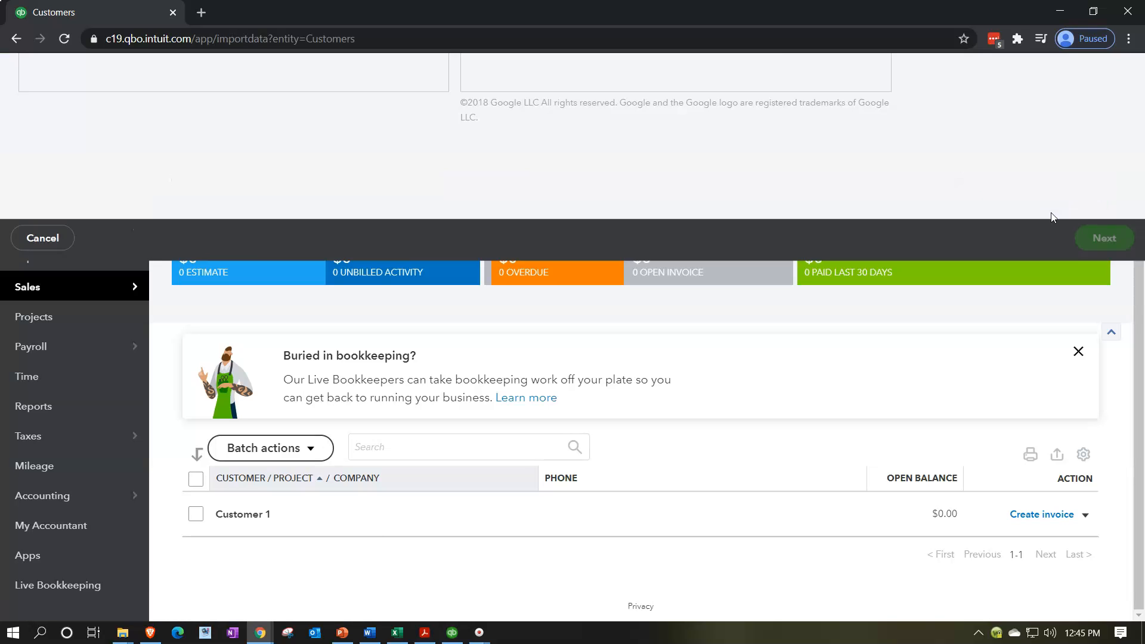
click(396, 356)
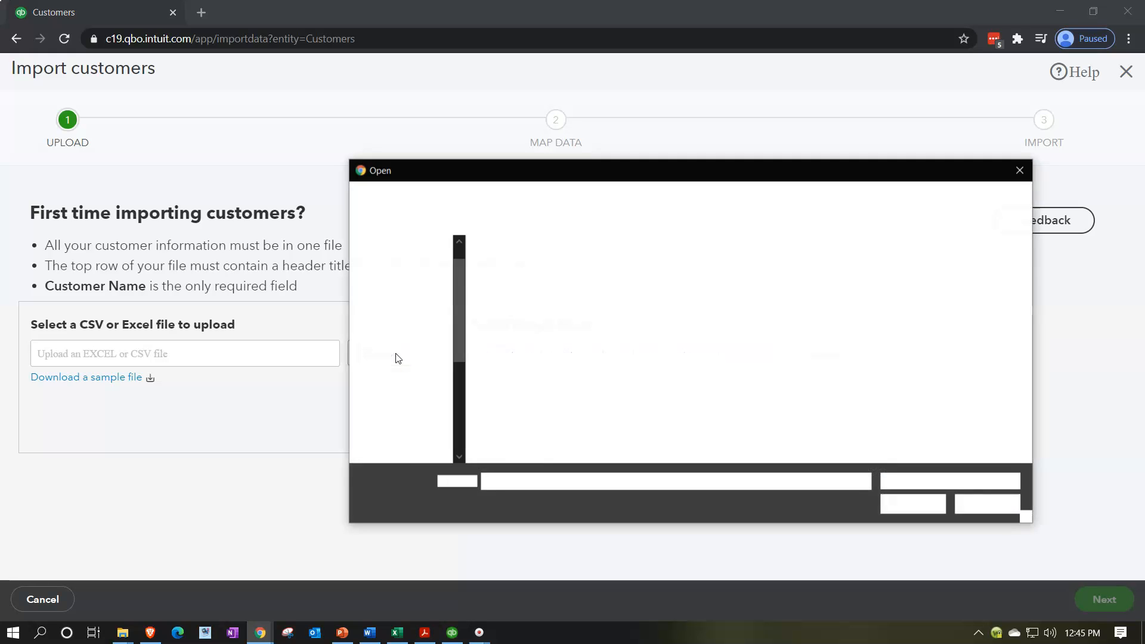
click(800, 197)
click(801, 195)
key(Return)
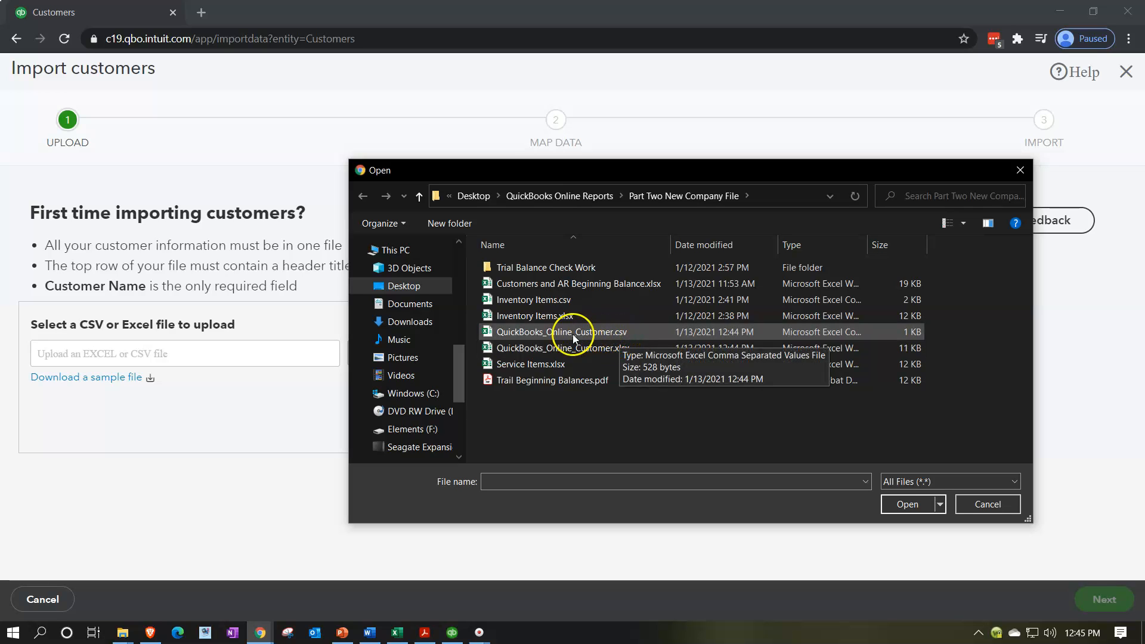
double_click(492, 330)
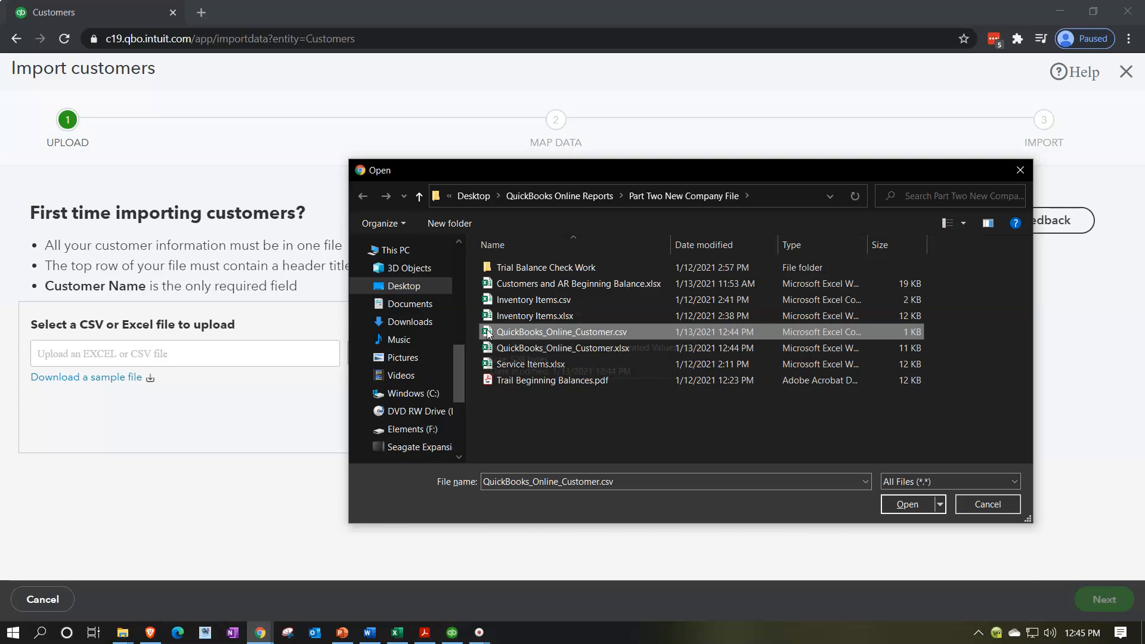
double_click(489, 335)
click(1111, 596)
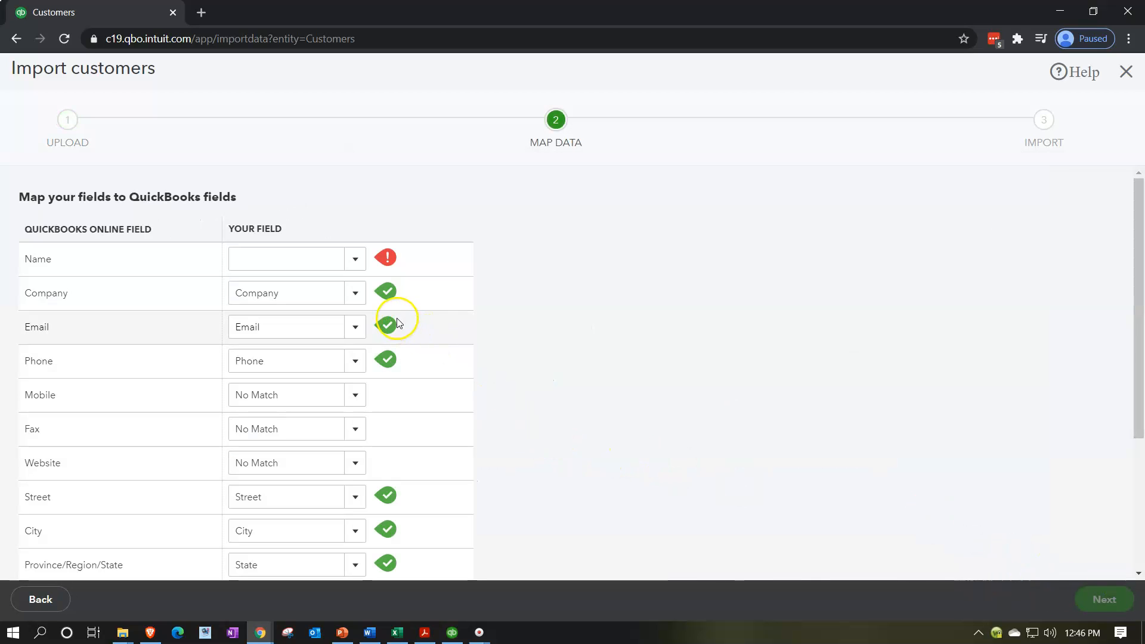
Map Name to the Company column, keep Date for Opening Balance Date, and continue to review.
click(356, 260)
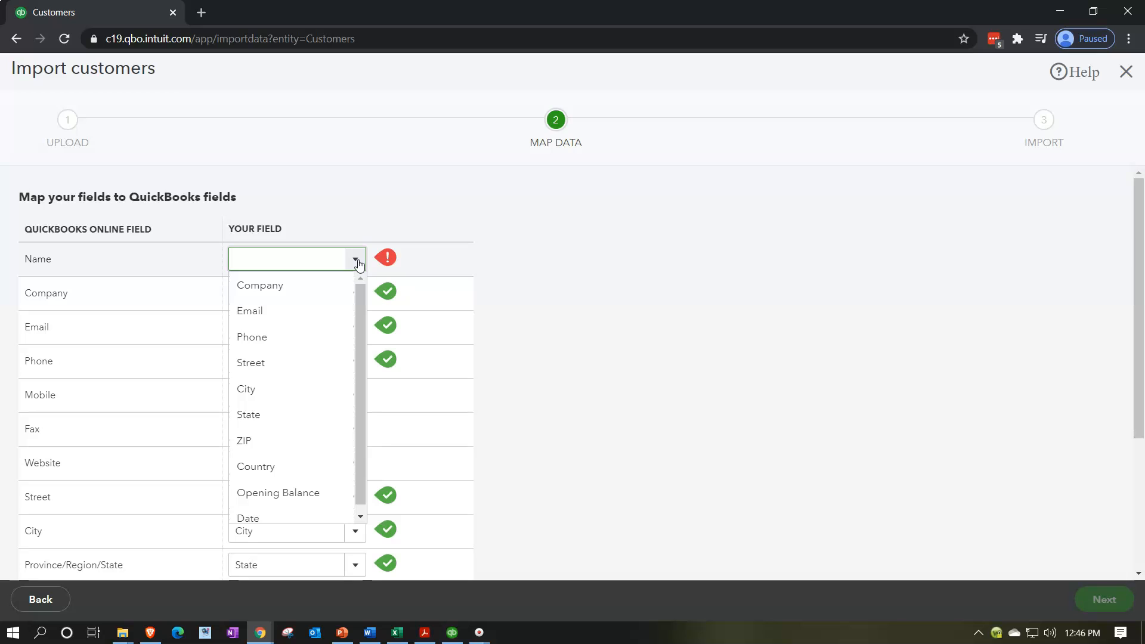
click(299, 293)
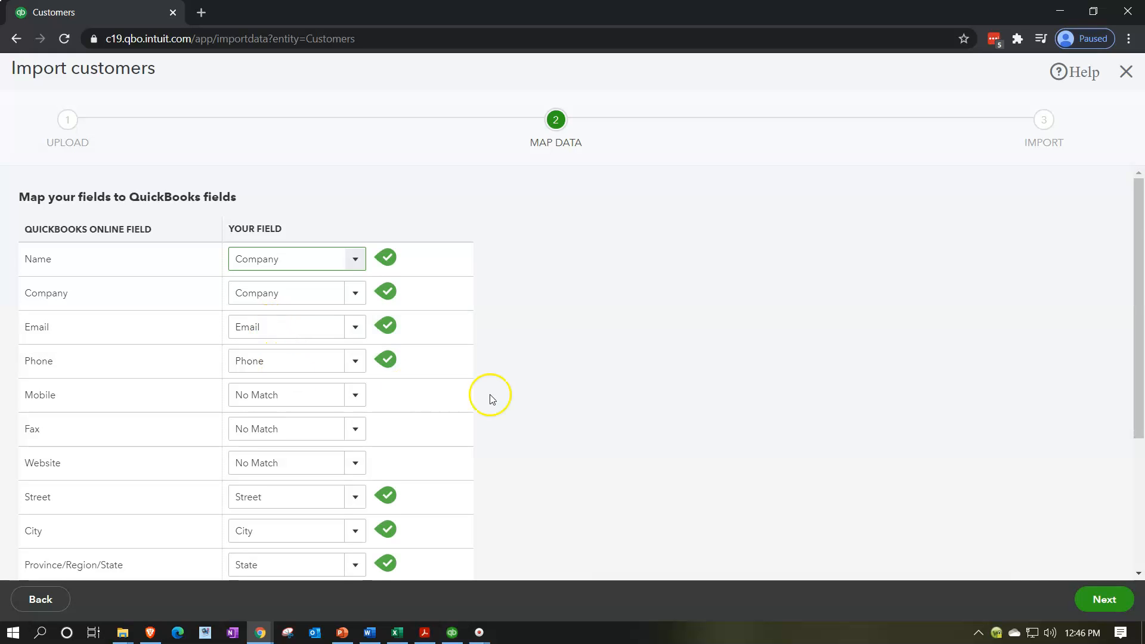
scroll(495, 396, down, 1)
scroll(360, 343, down, 1)
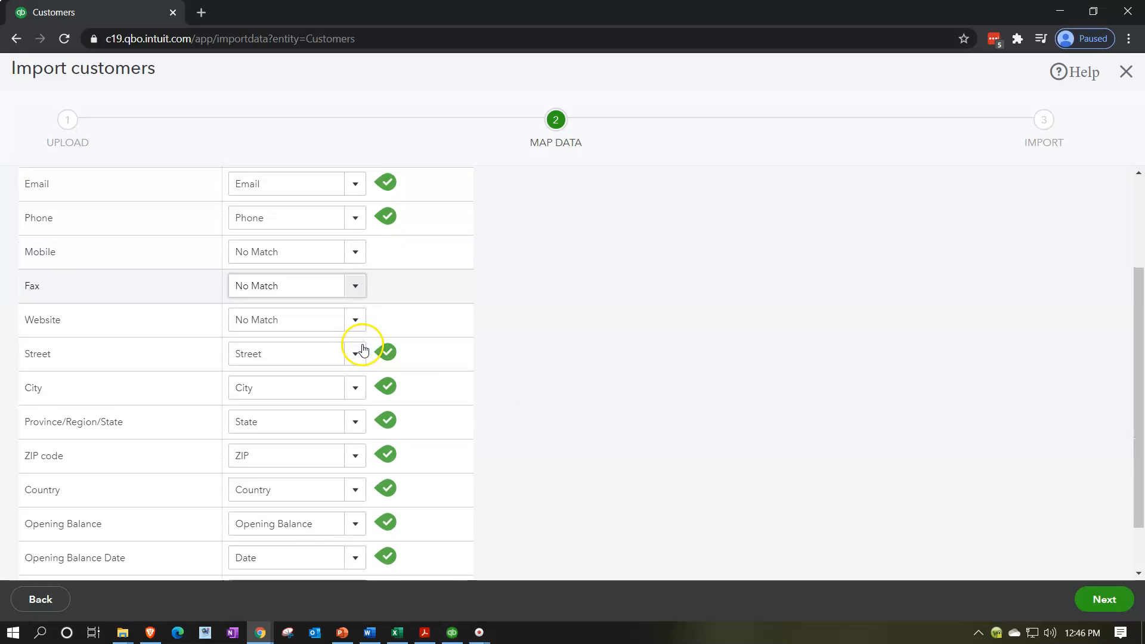
scroll(471, 334, down, 1)
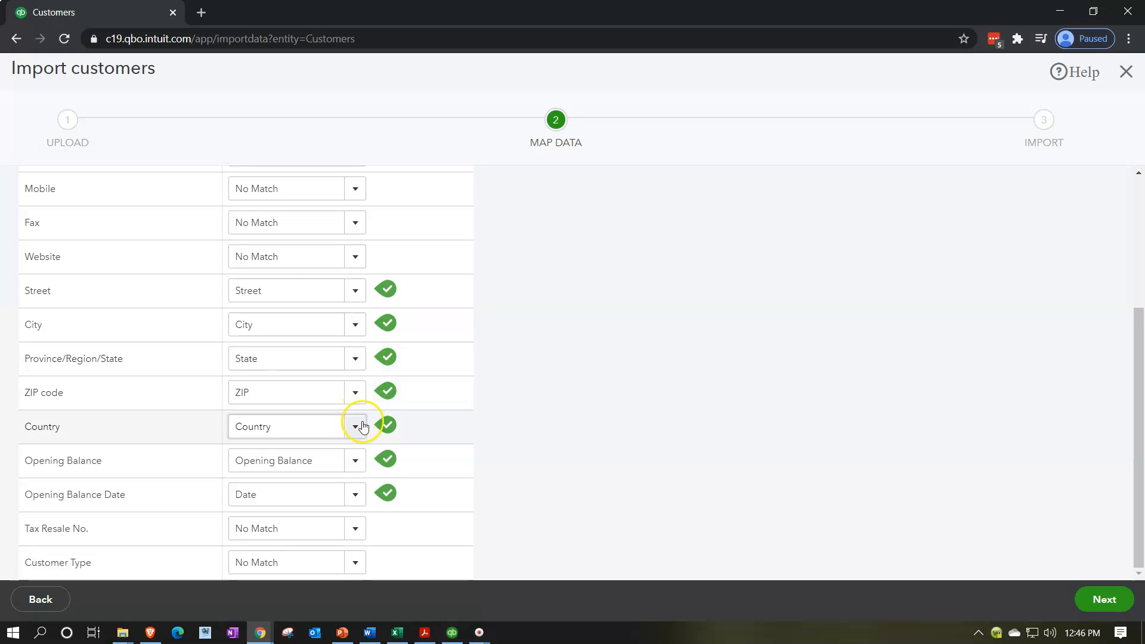
click(356, 495)
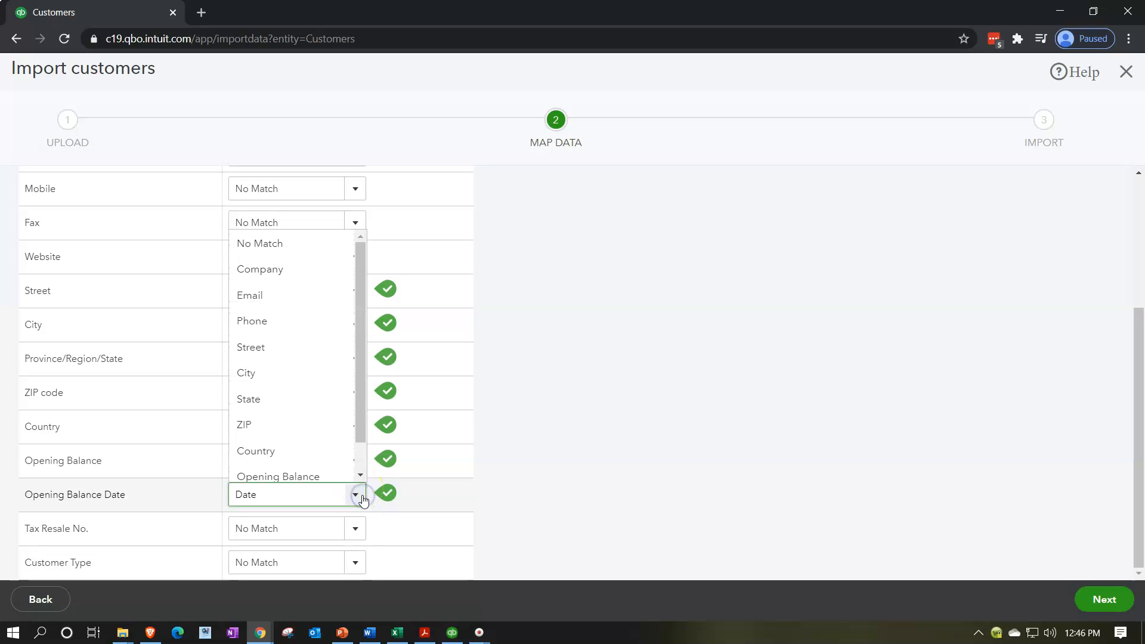
click(362, 497)
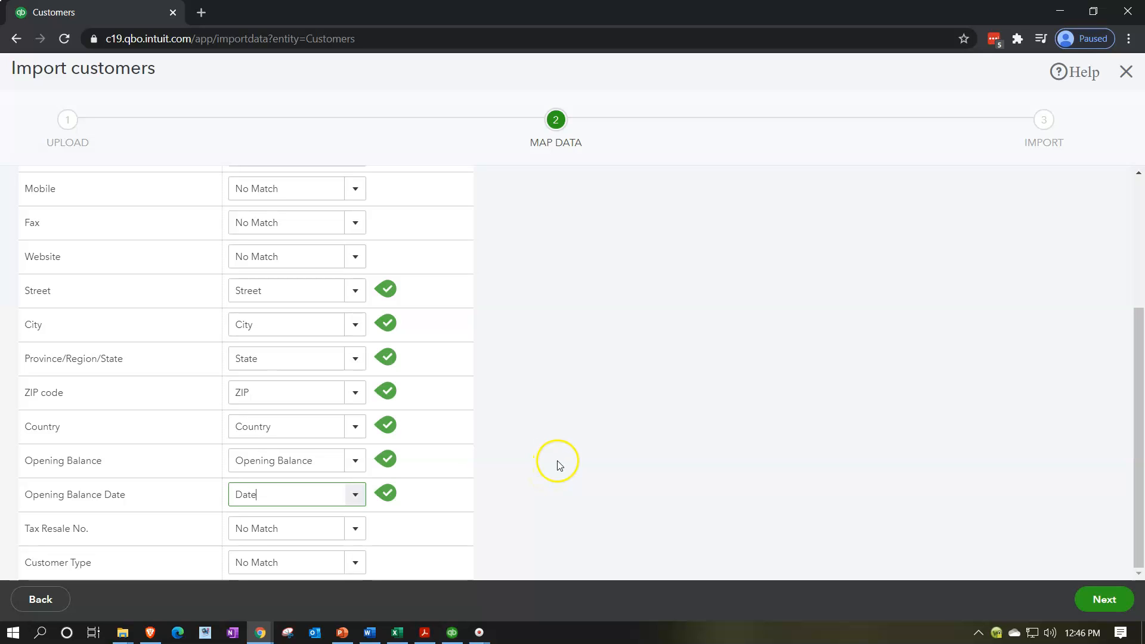
click(1104, 599)
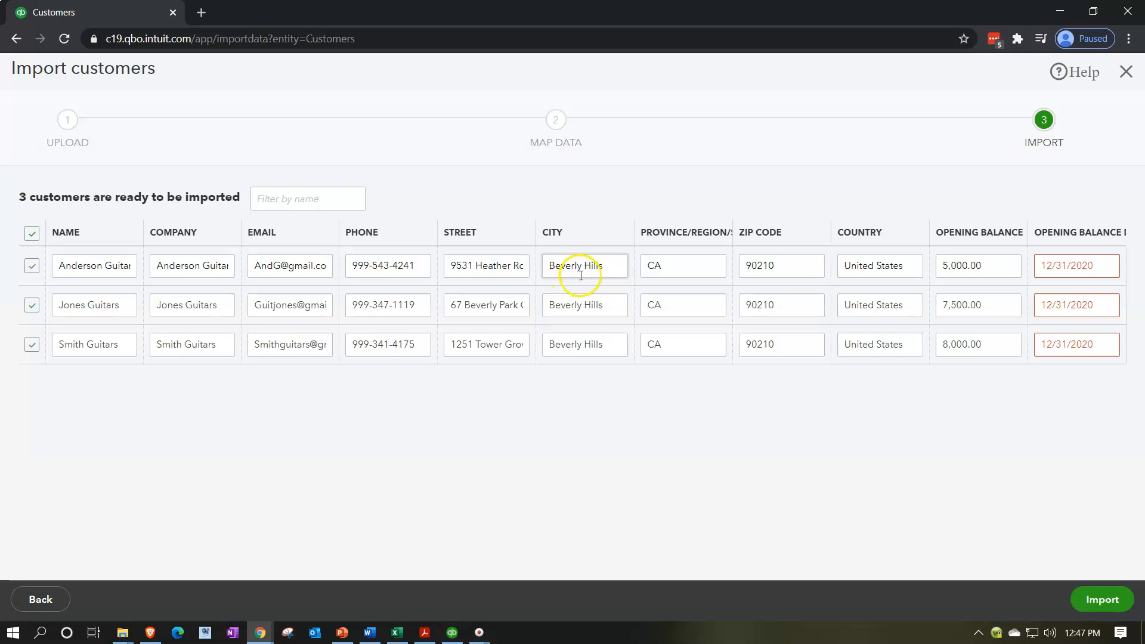
Retype the first customer's opening balance date as 2020-12-31 and copy it.
click(1089, 276)
click(1098, 272)
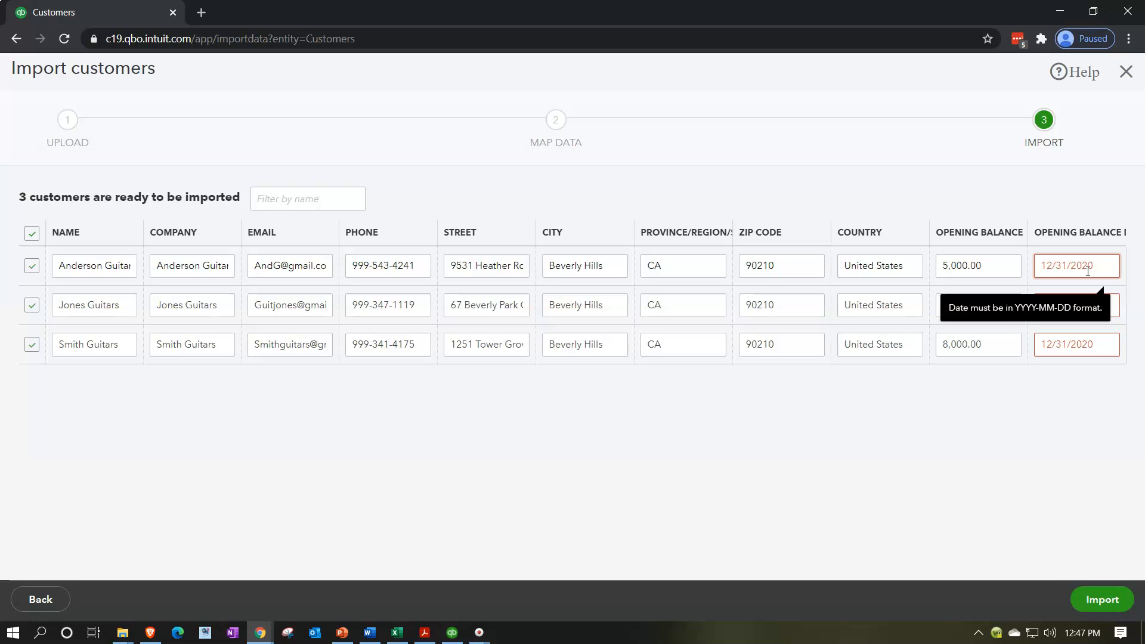
click(1097, 266)
drag(1098, 266, 907, 250)
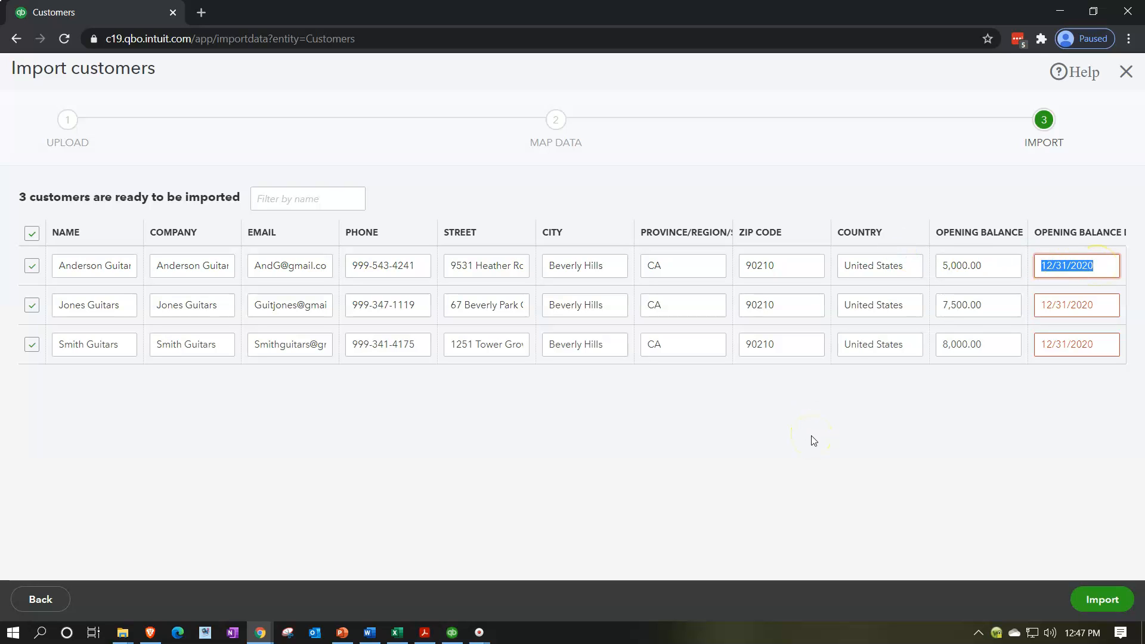
text(2020)
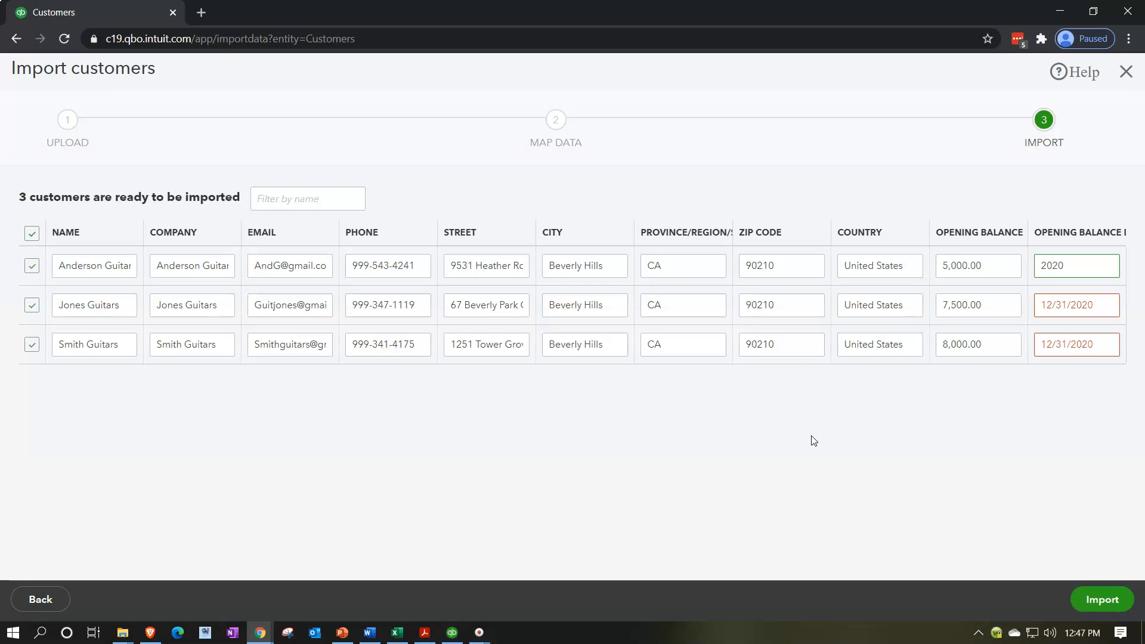
text(-31-)
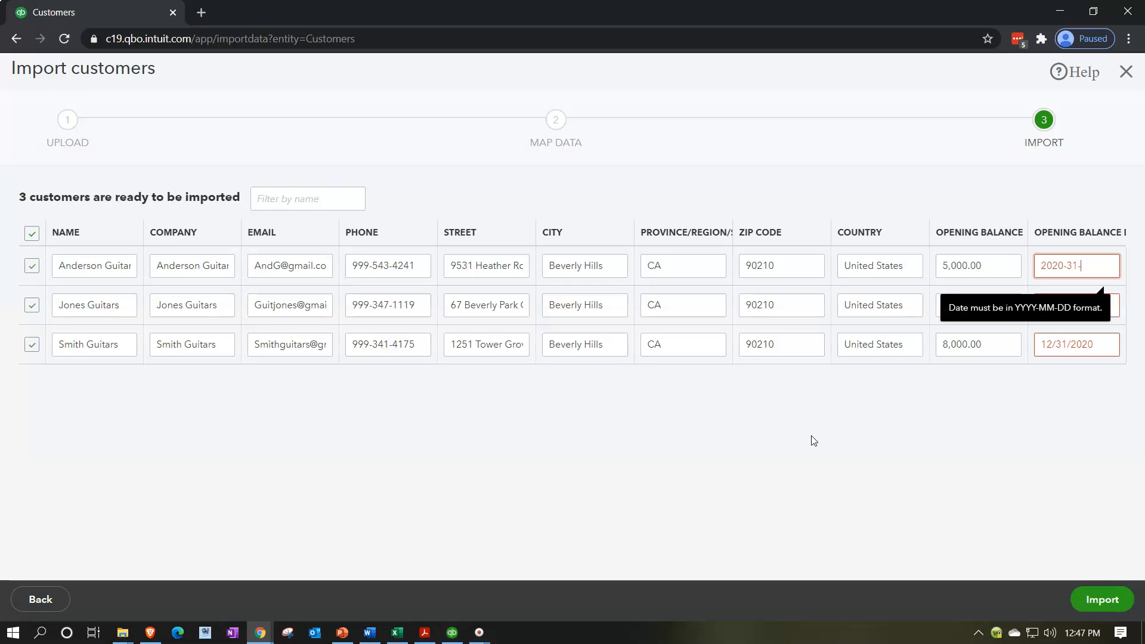
key(BackSpace)
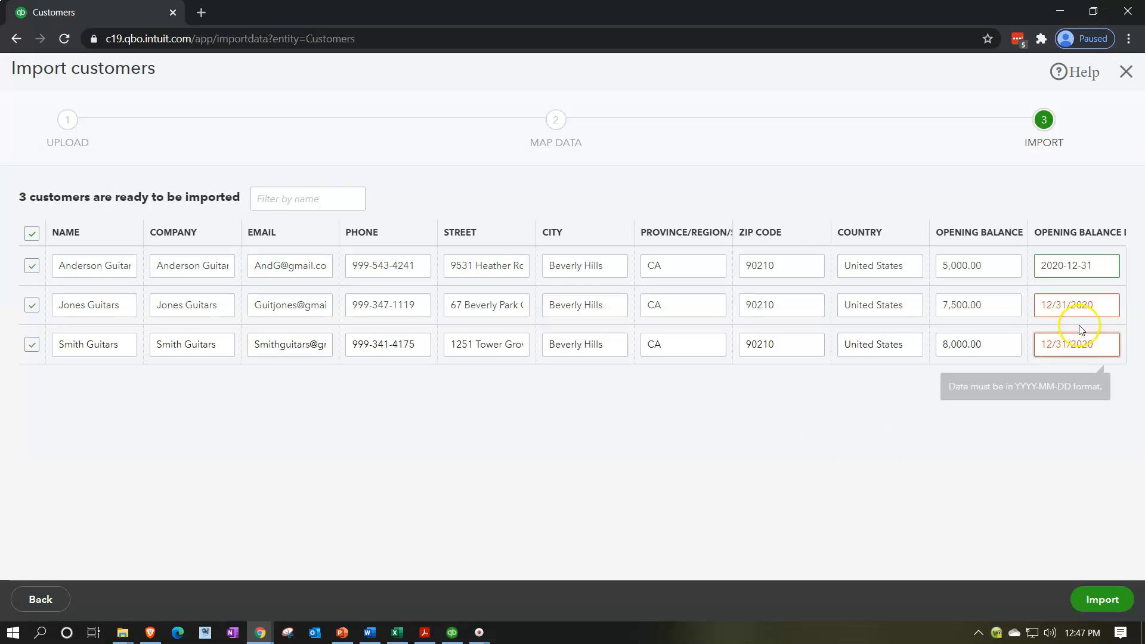
drag(1092, 266, 913, 256)
key(ctrl+c)
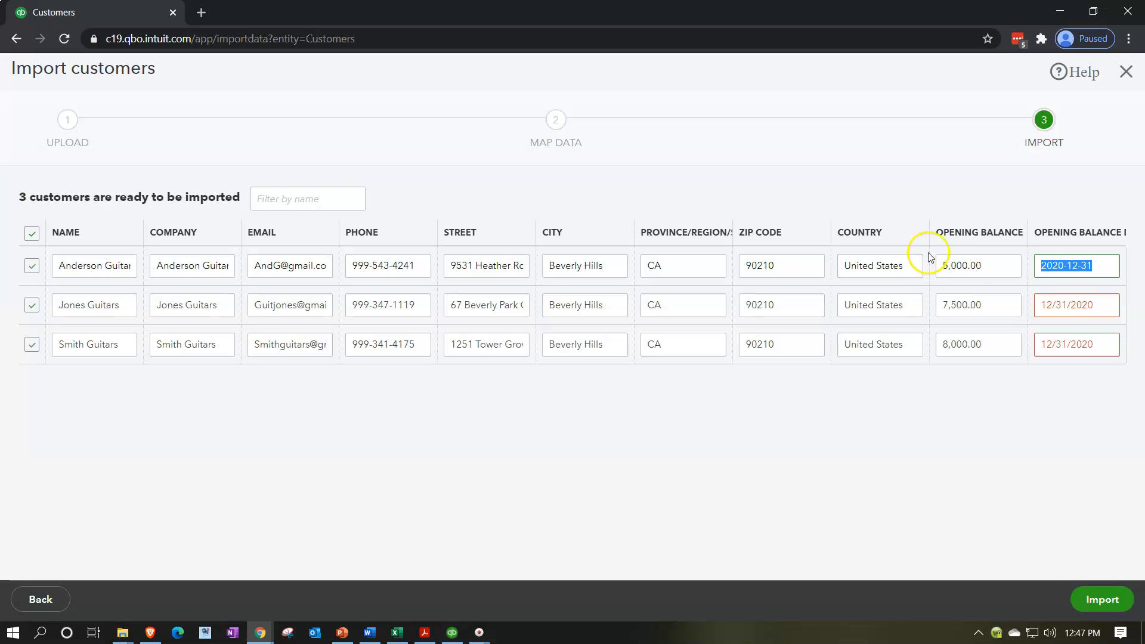
Paste 2020-12-31 over the Jones Guitars and Smith Guitars dates, then import all three customers.
drag(1110, 312, 1053, 304)
key(ctrl+v)
drag(1110, 345, 932, 324)
key(ctrl+v)
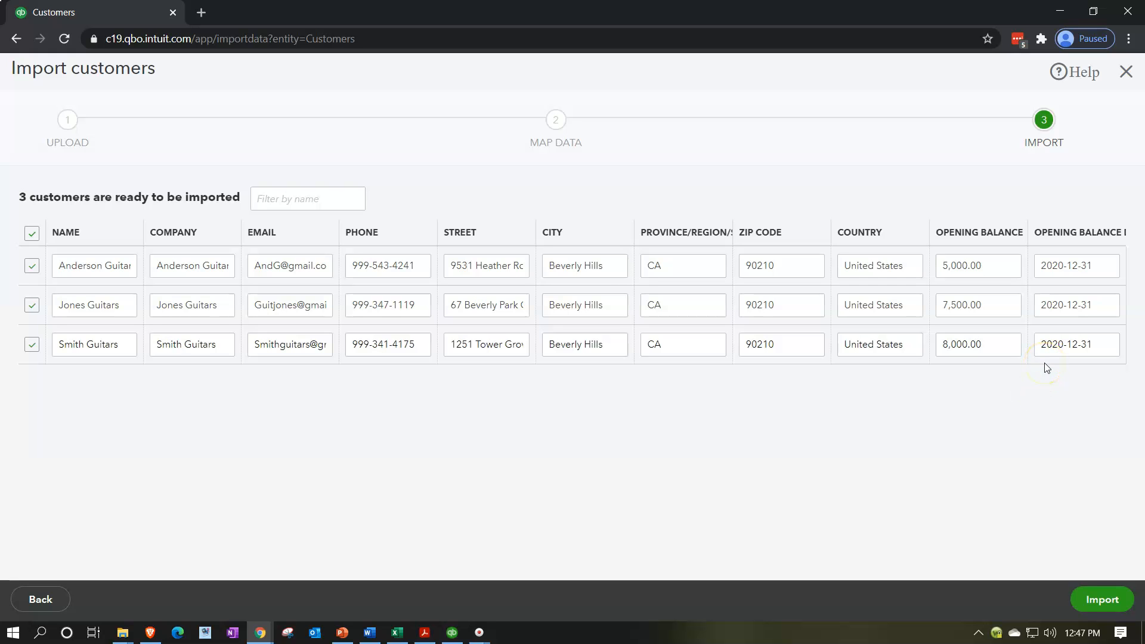
click(1104, 598)
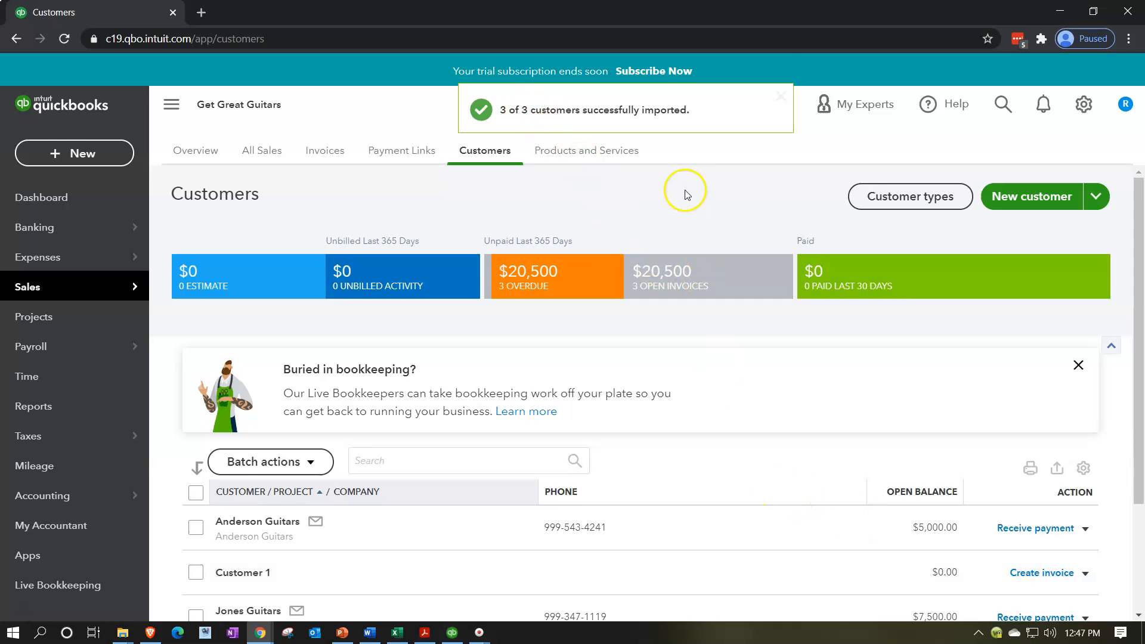
Open Anderson Guitars from the Customers list for editing, then bring the Excel workbook forward.
scroll(655, 345, down, 3)
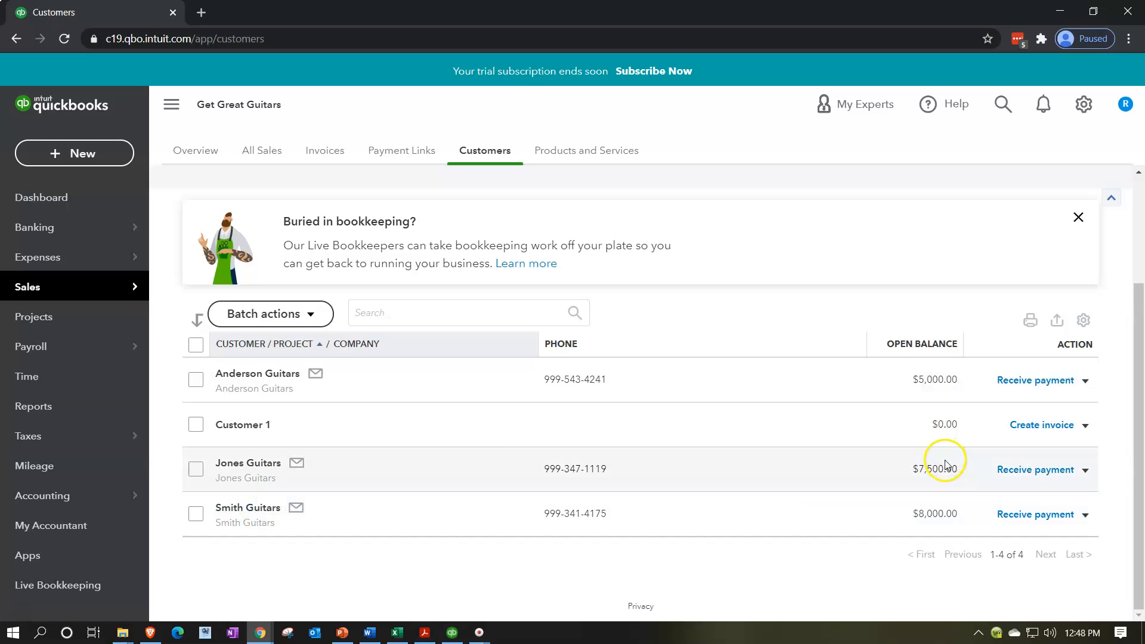
click(287, 376)
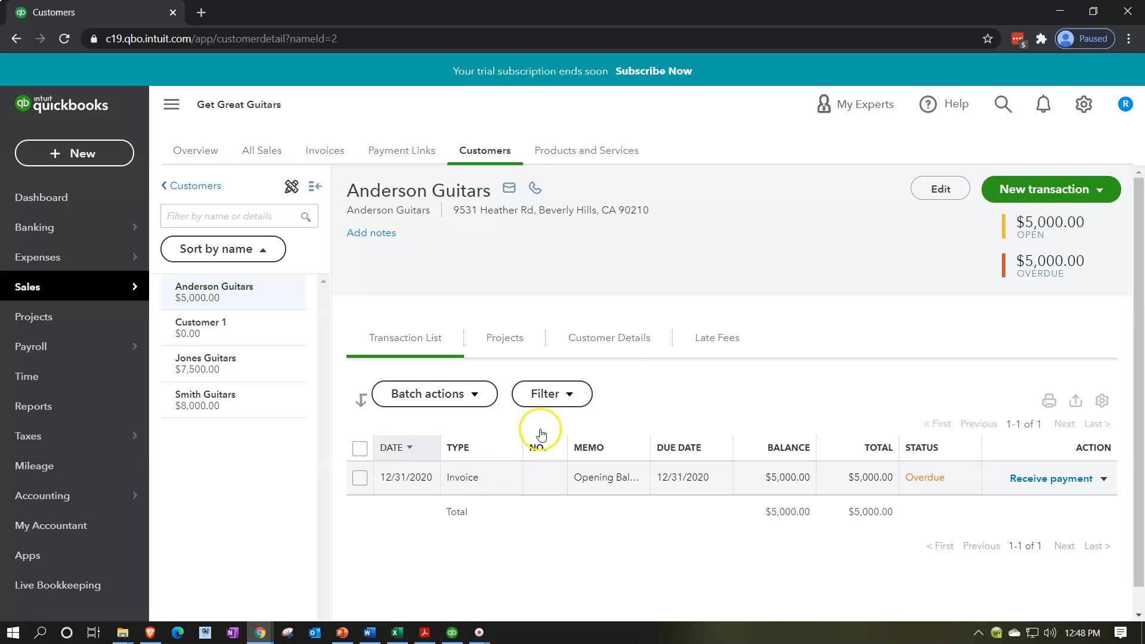
click(935, 183)
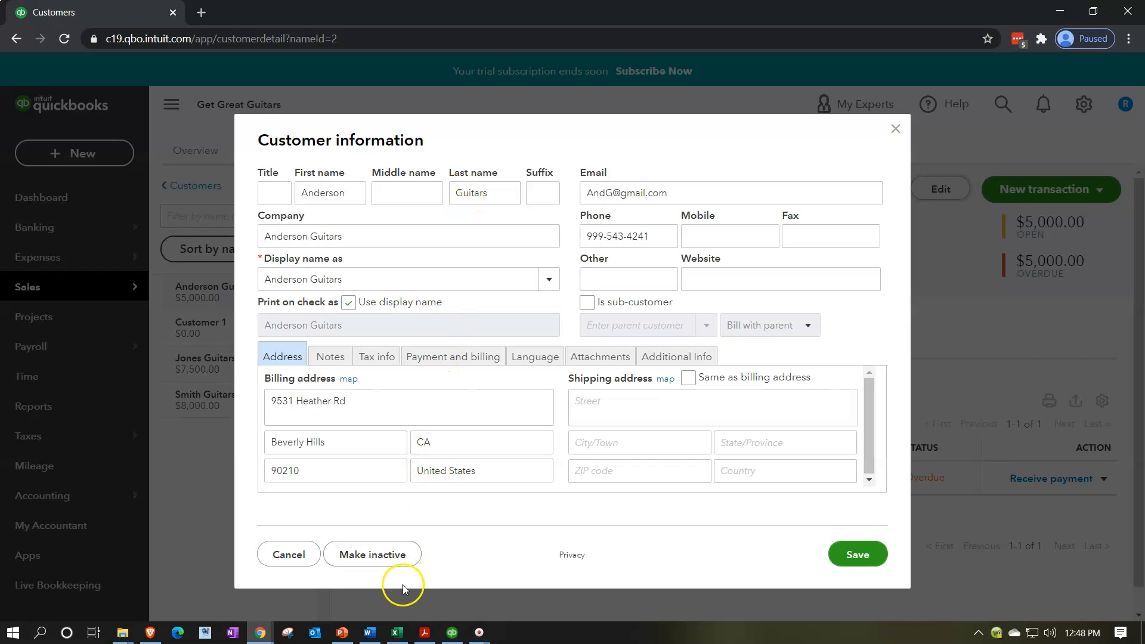
click(396, 633)
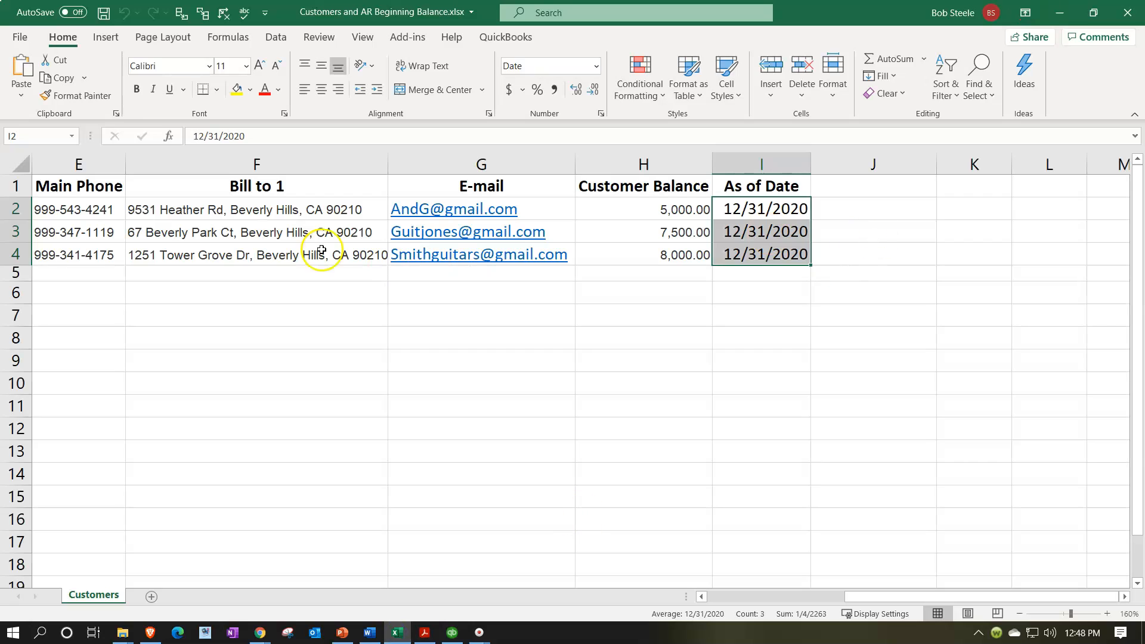
Copy the contact's first name from Excel cell B2 into Anderson Guitars' First name field.
click(201, 391)
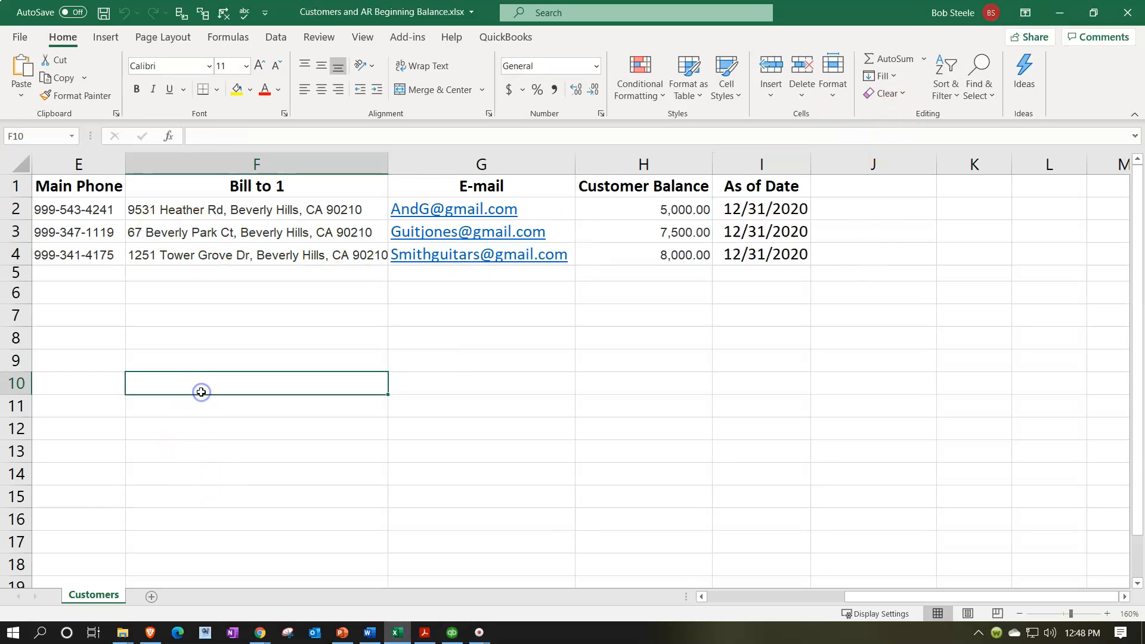
key(Home)
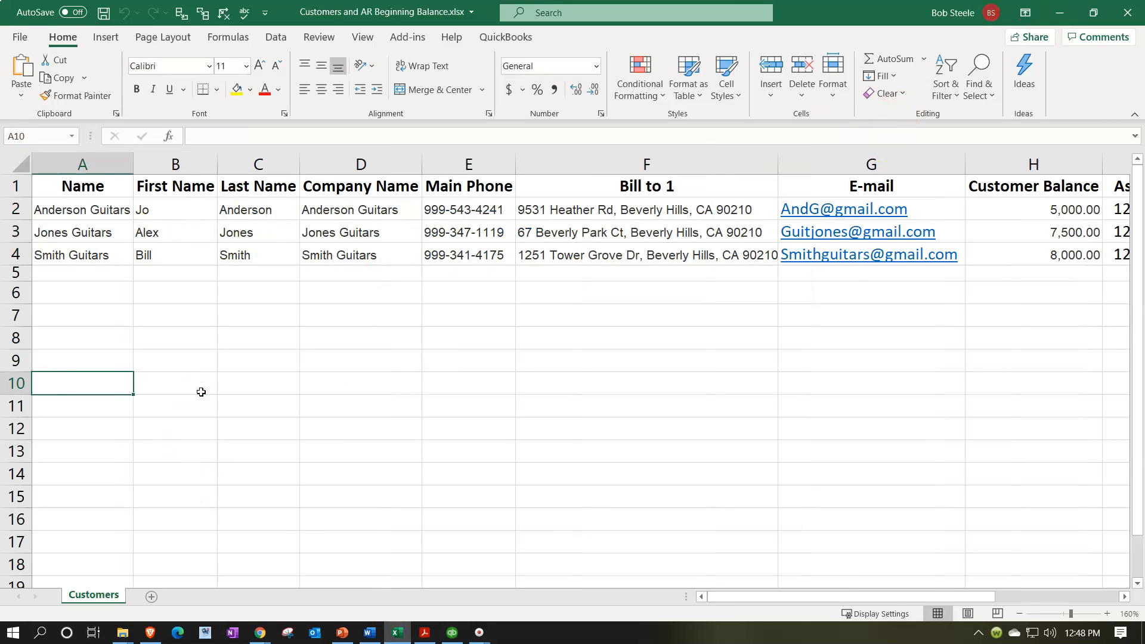
double_click(188, 208)
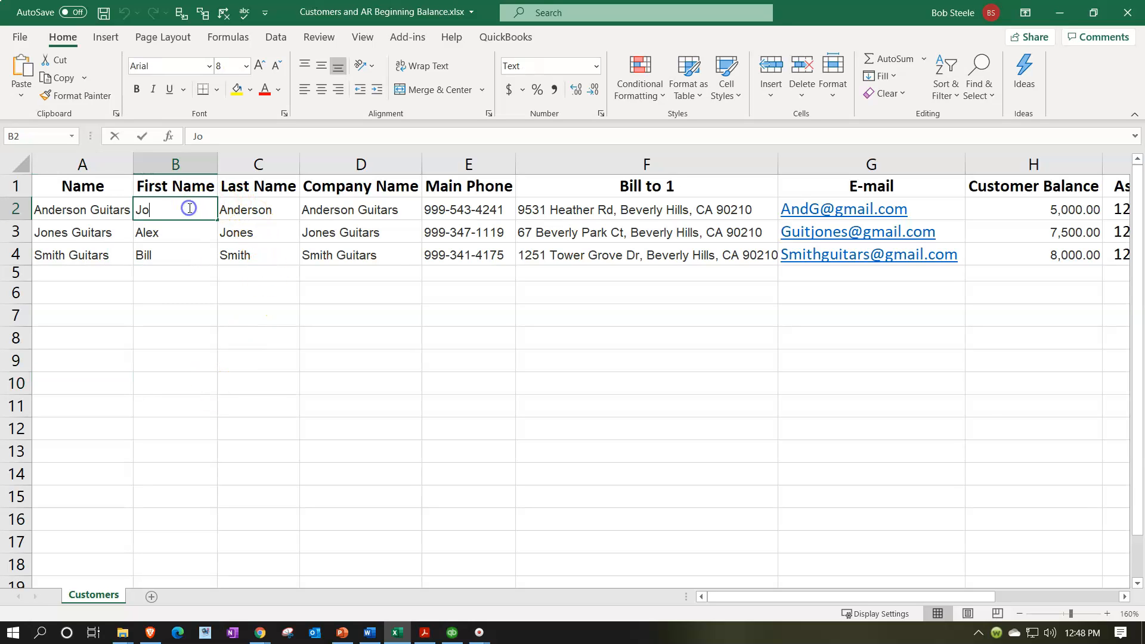
drag(189, 208, 68, 210)
key(ctrl+c)
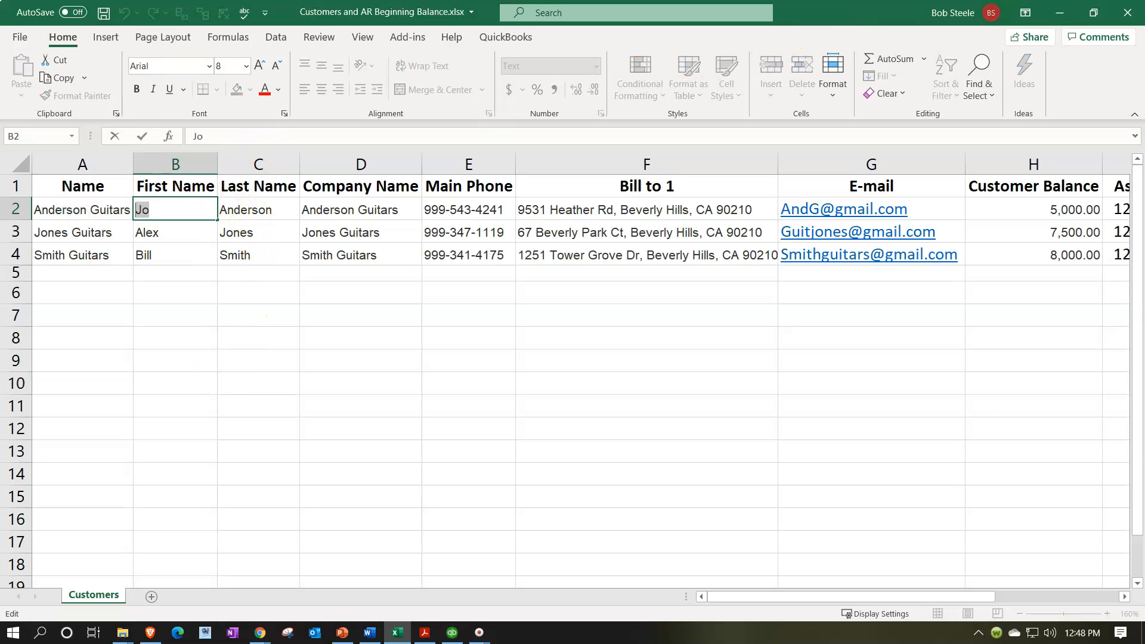
click(1060, 12)
double_click(337, 197)
key(ctrl+v)
Keep Anderson Guitars as the display name, check the Notes section, and save the customer.
key(Tab)
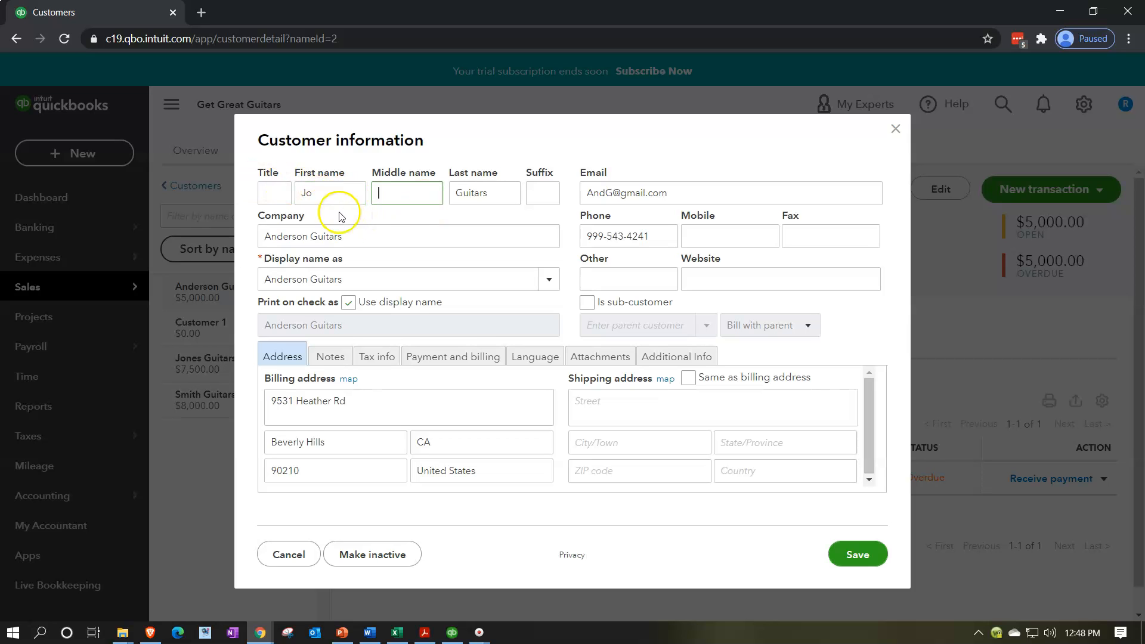
click(544, 277)
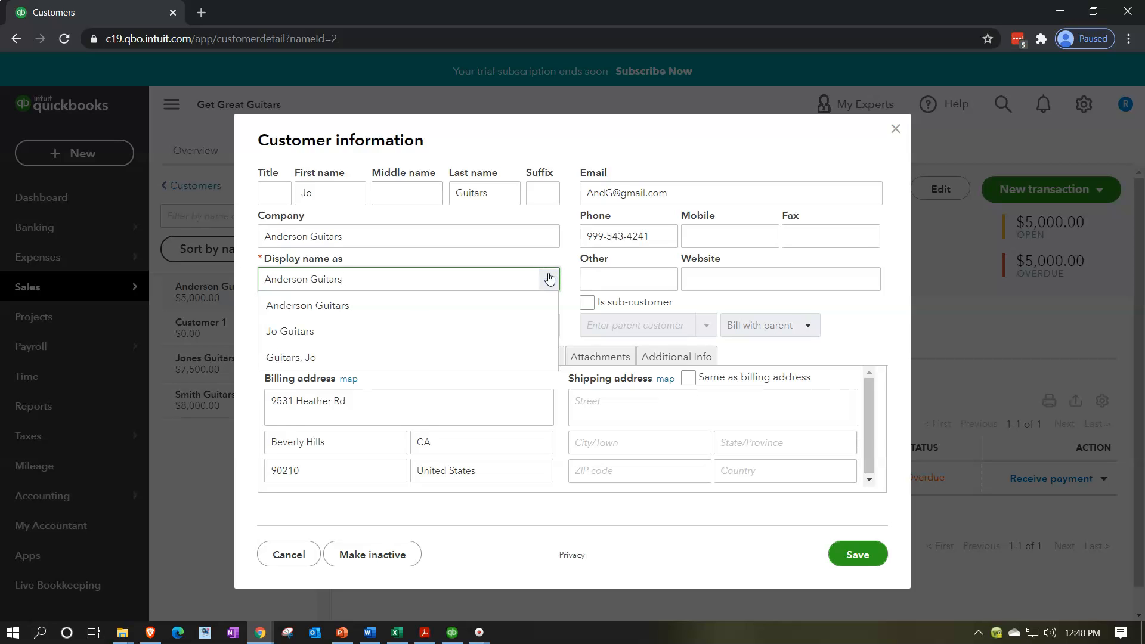
click(549, 279)
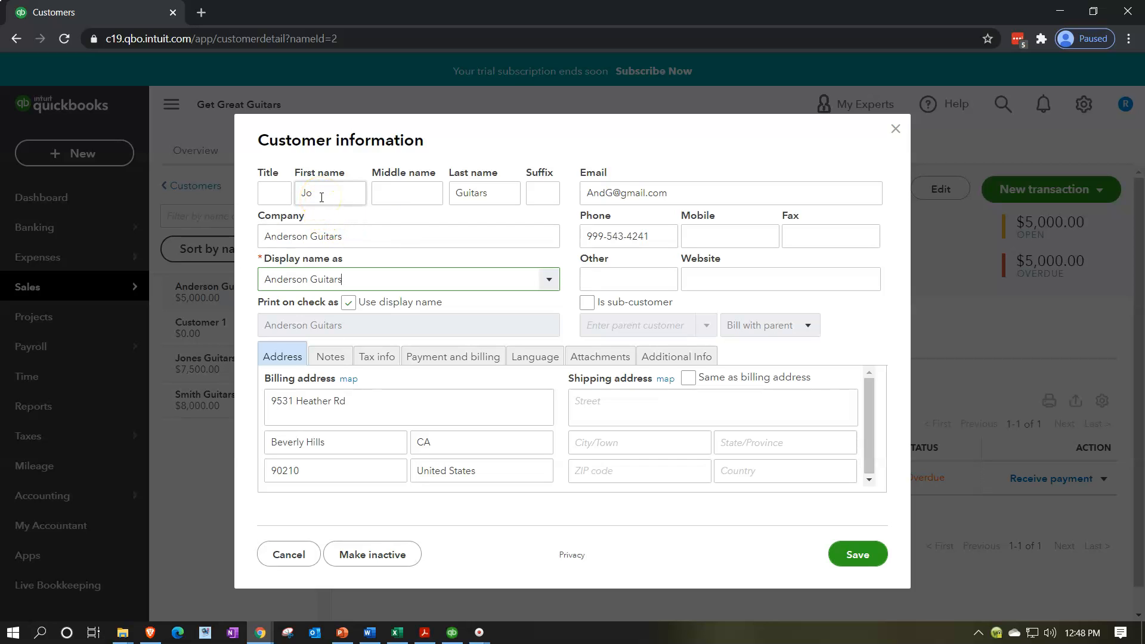
triple_click(367, 232)
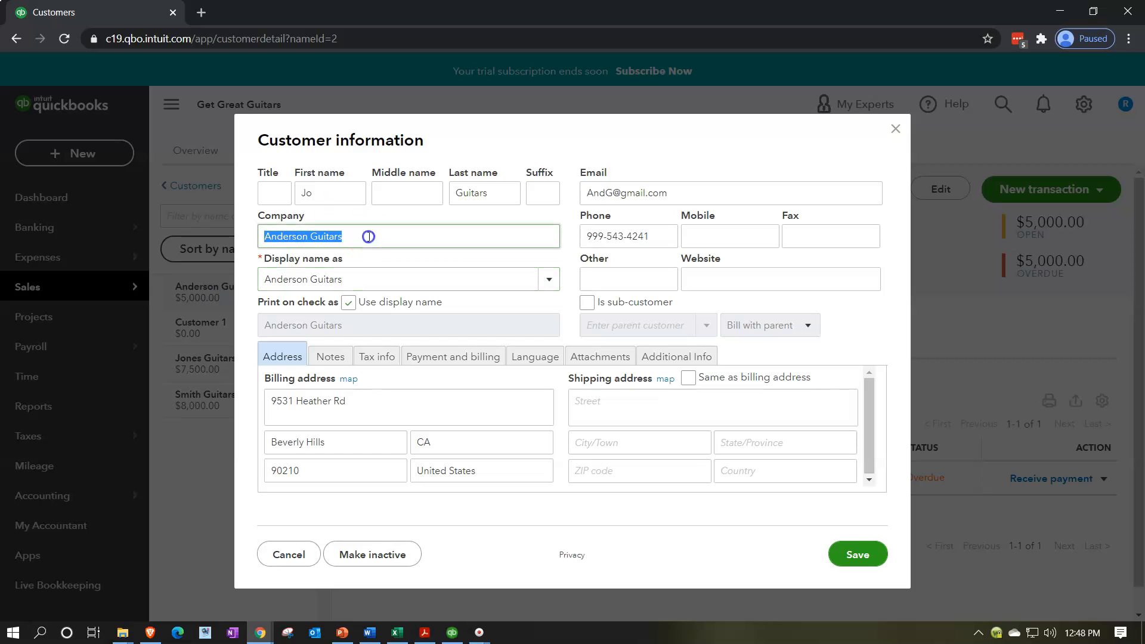
click(549, 280)
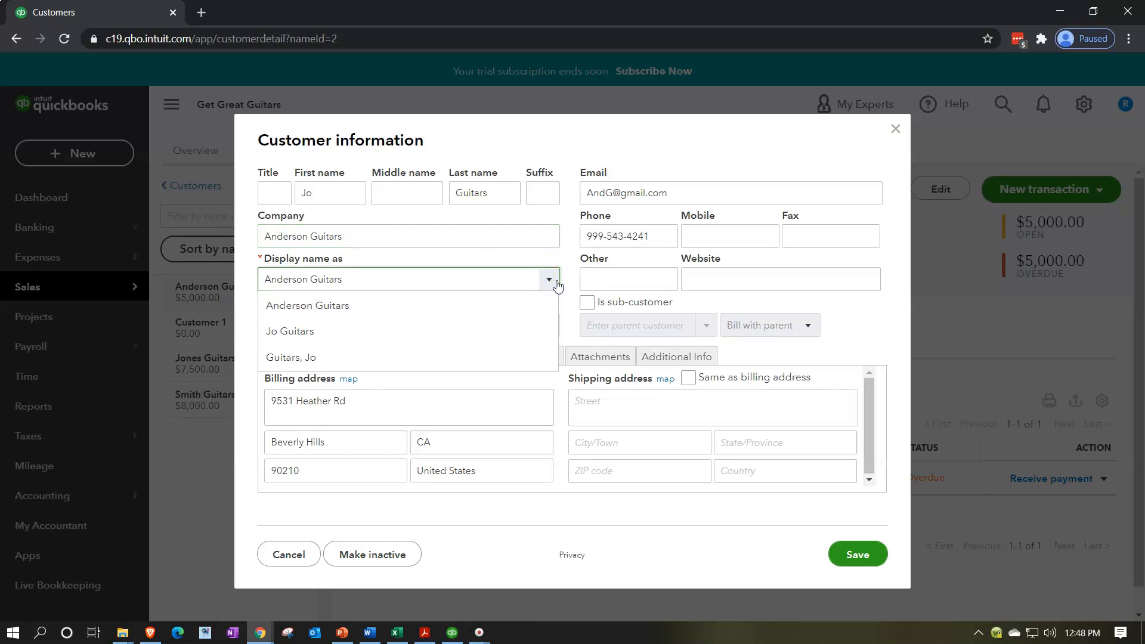
click(557, 283)
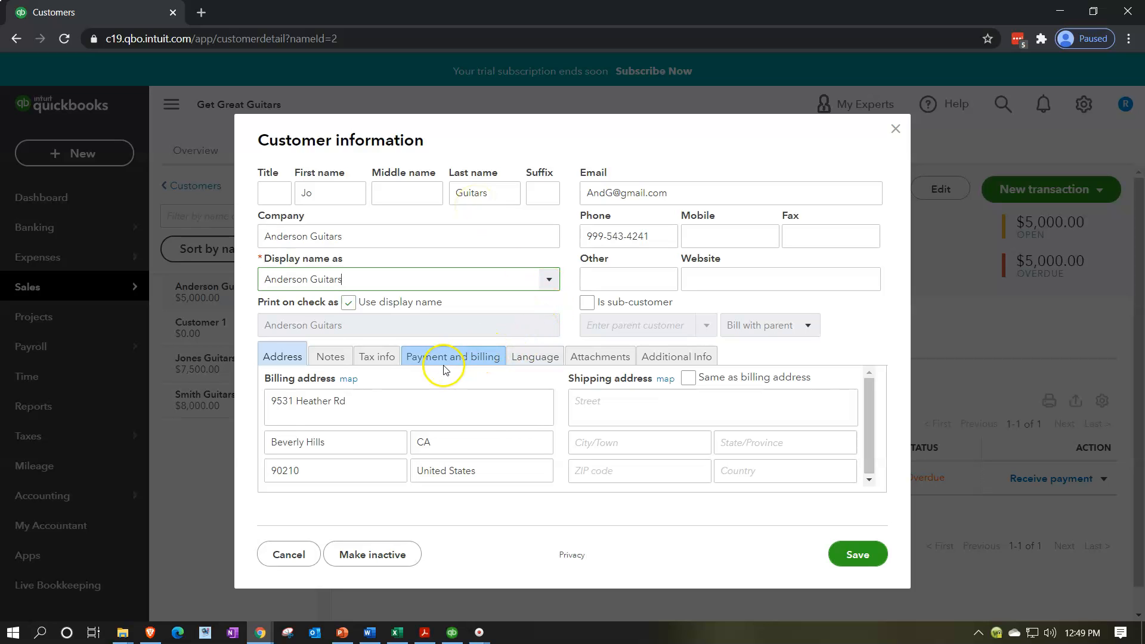
click(343, 365)
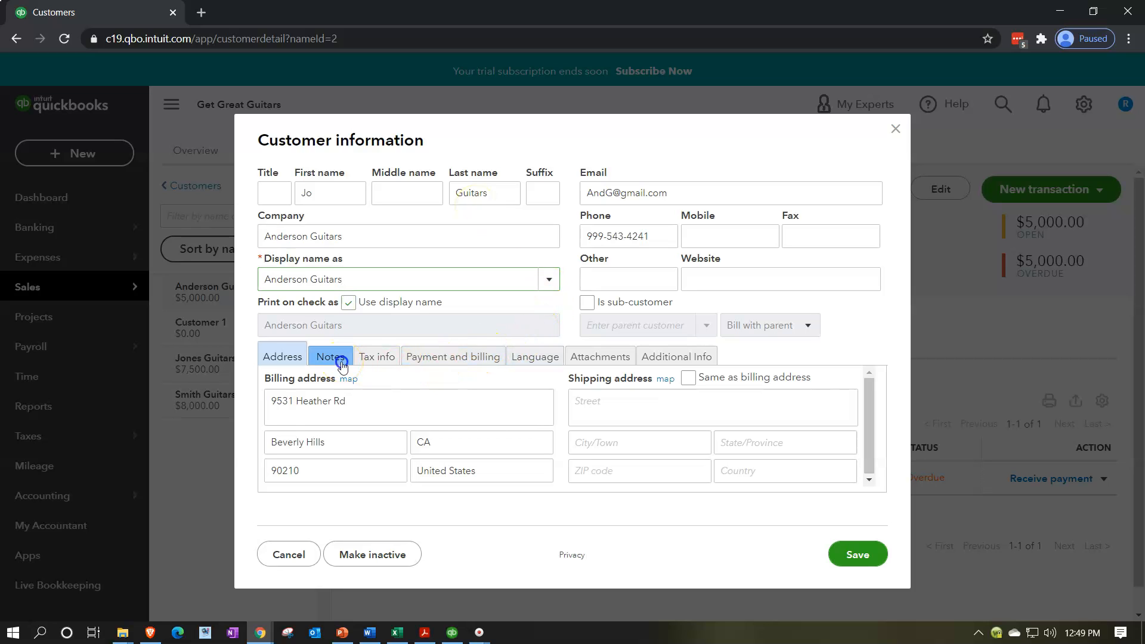
click(341, 410)
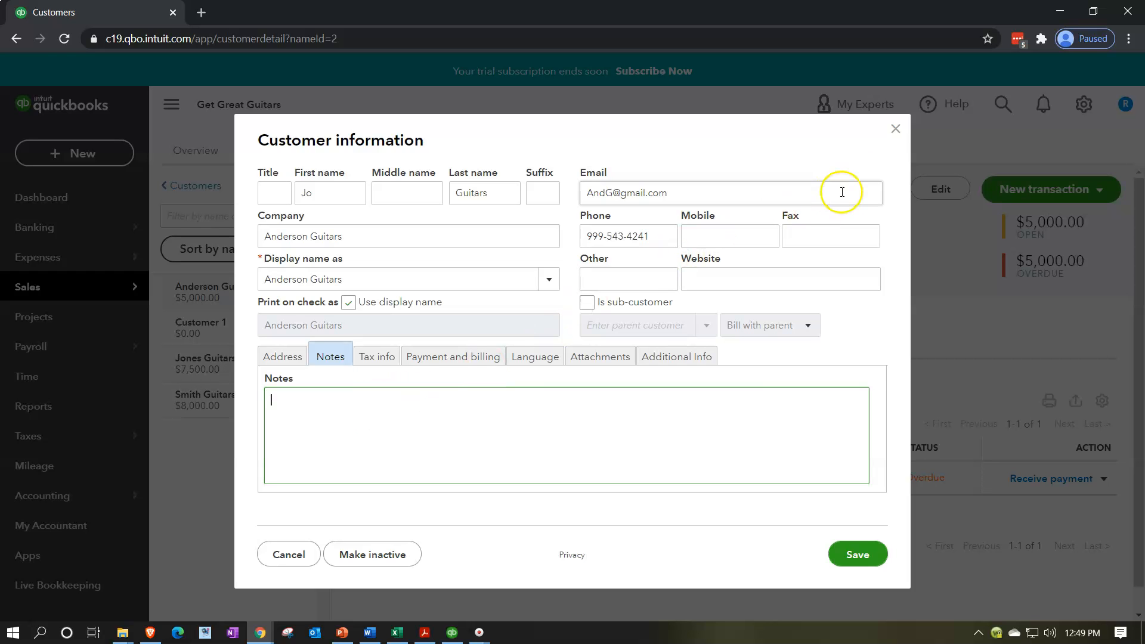
click(859, 555)
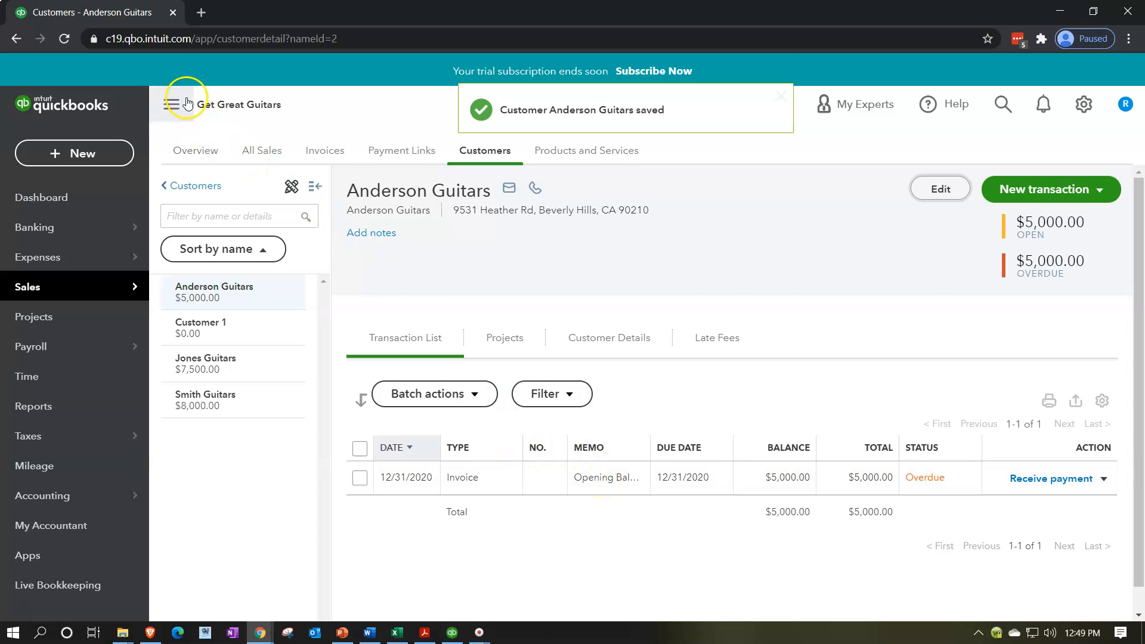
Duplicate the QuickBooks browser tab and glance at the trial beginning balances PDF.
right_click(128, 12)
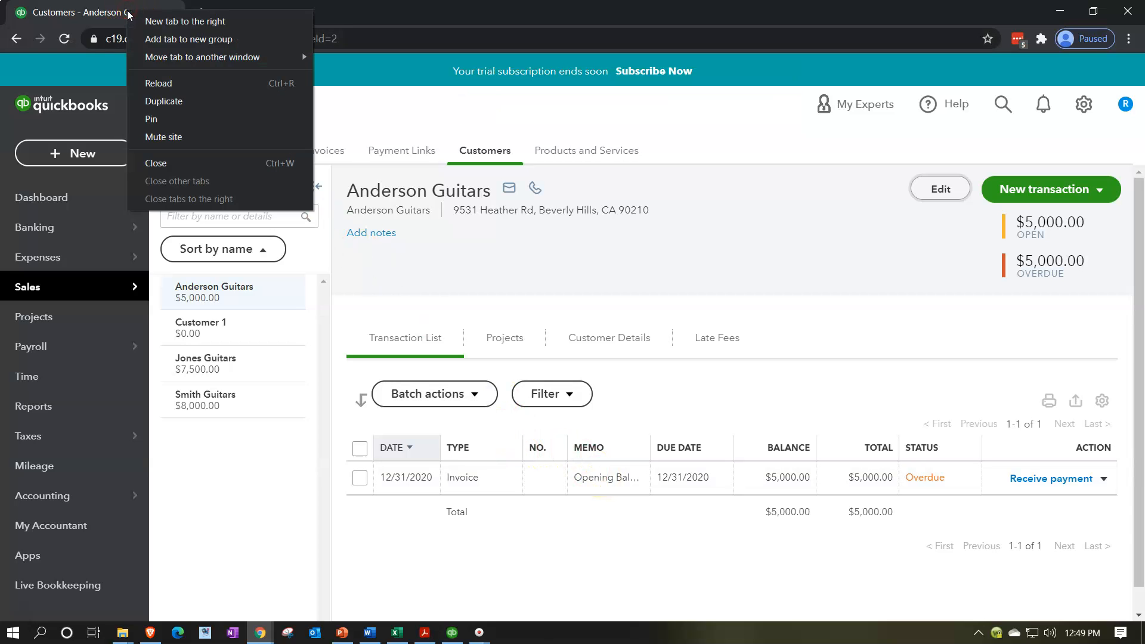
click(164, 100)
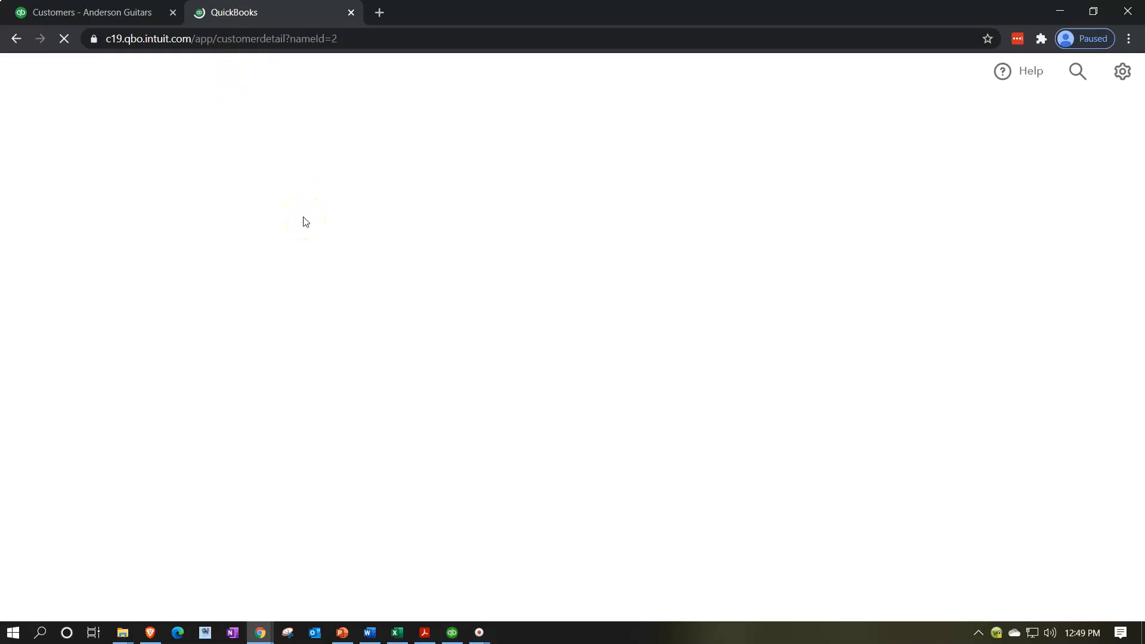
click(424, 633)
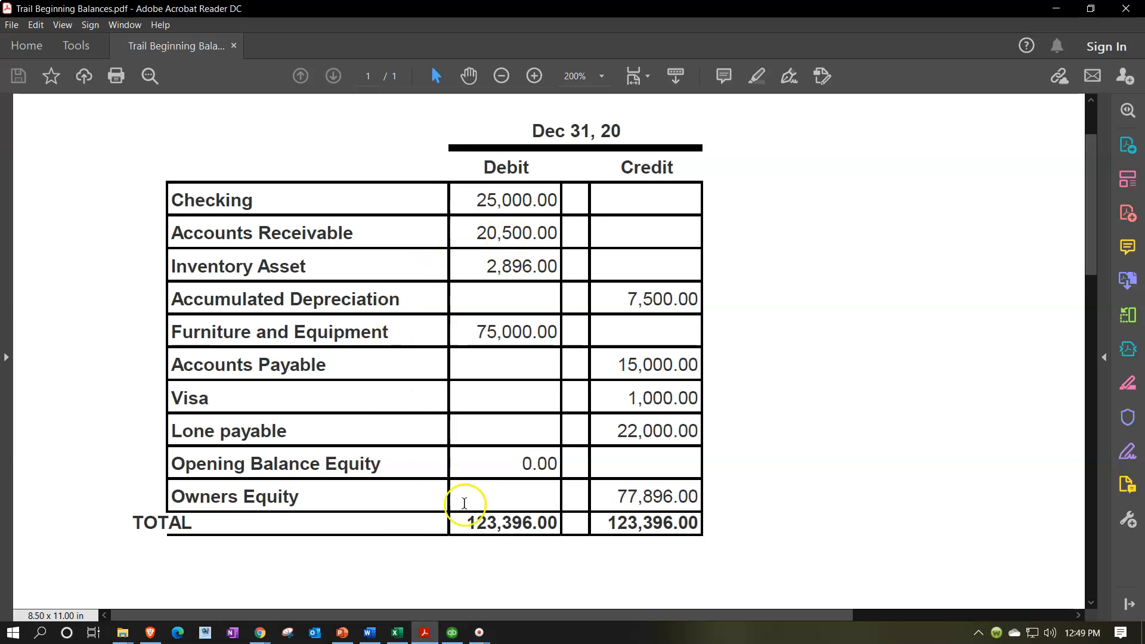
click(260, 633)
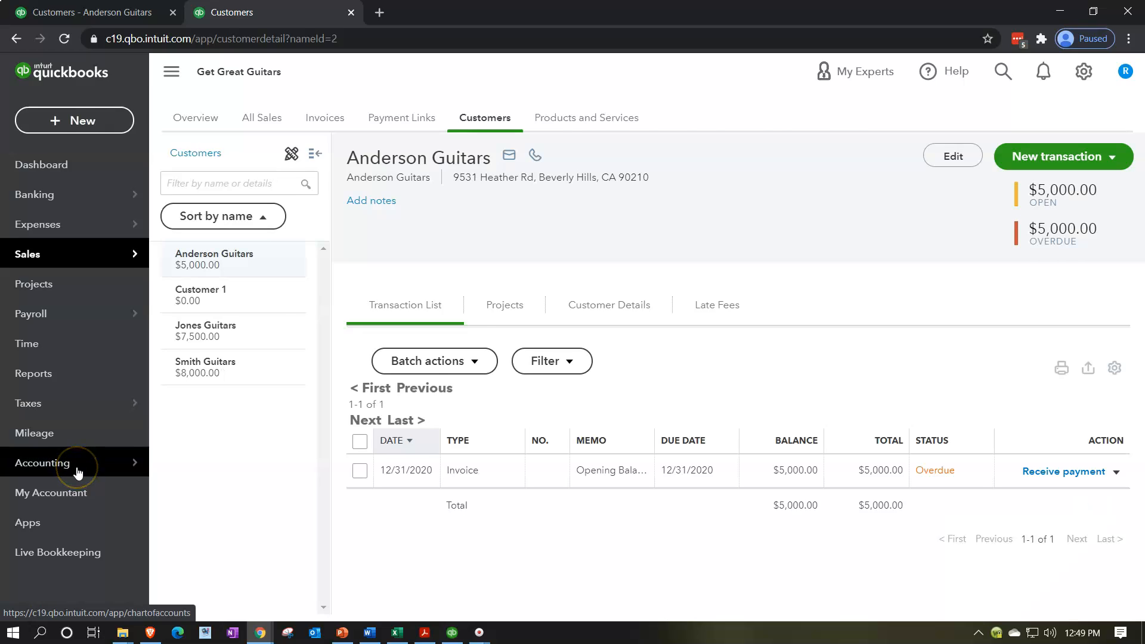
Run the Balance Sheet report from 01/01/2021 to 12/31/2031.
mouse_move(78, 471)
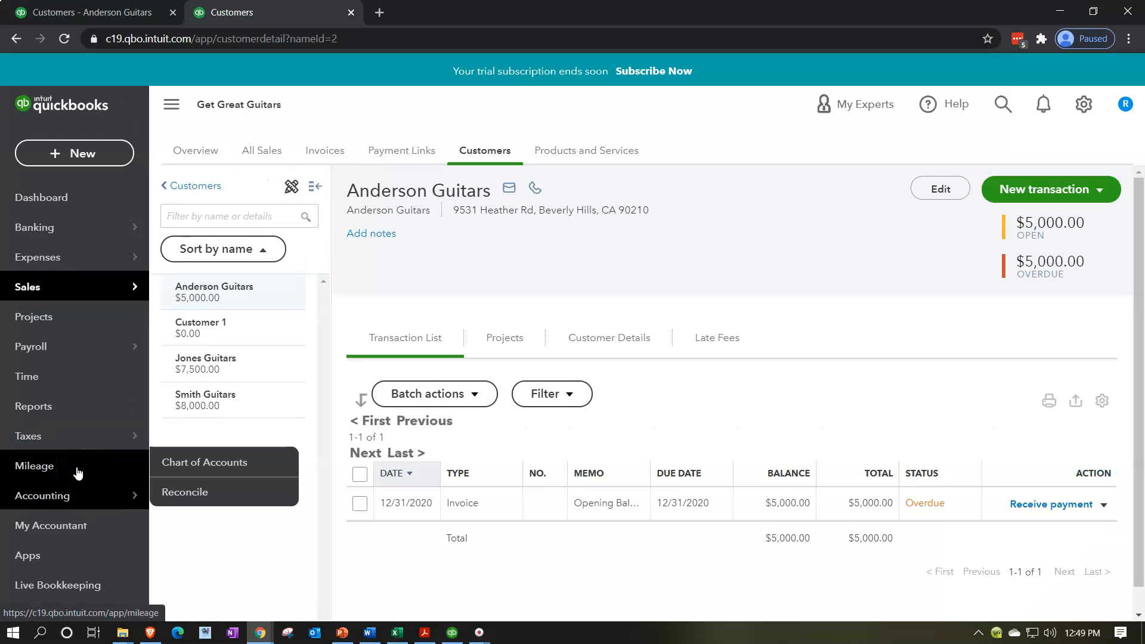
click(50, 410)
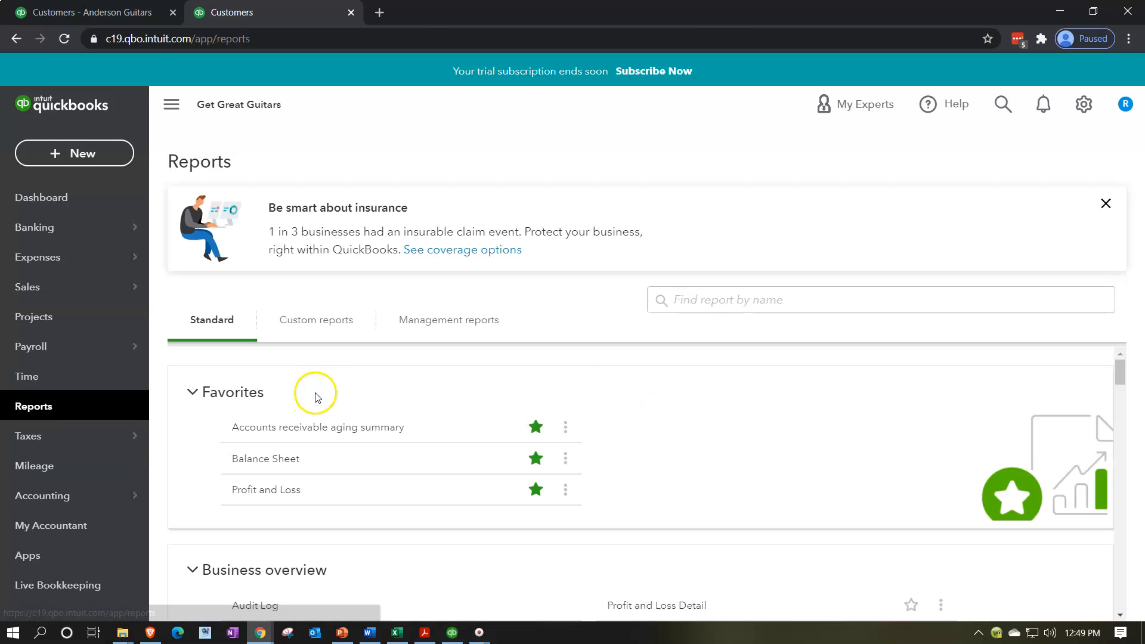
click(268, 464)
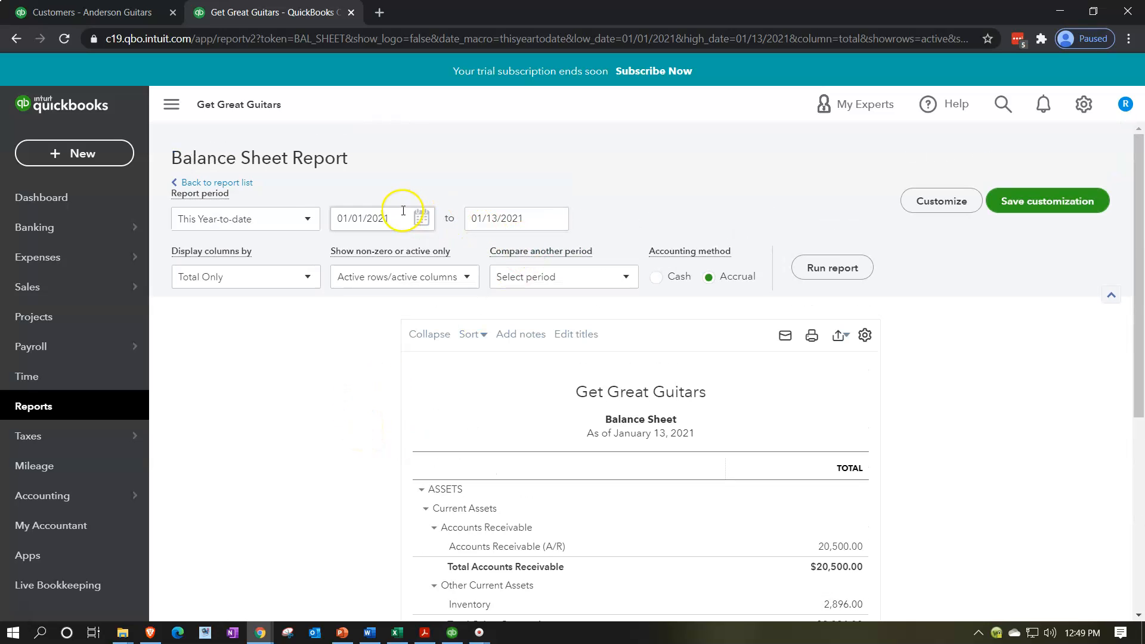
click(397, 216)
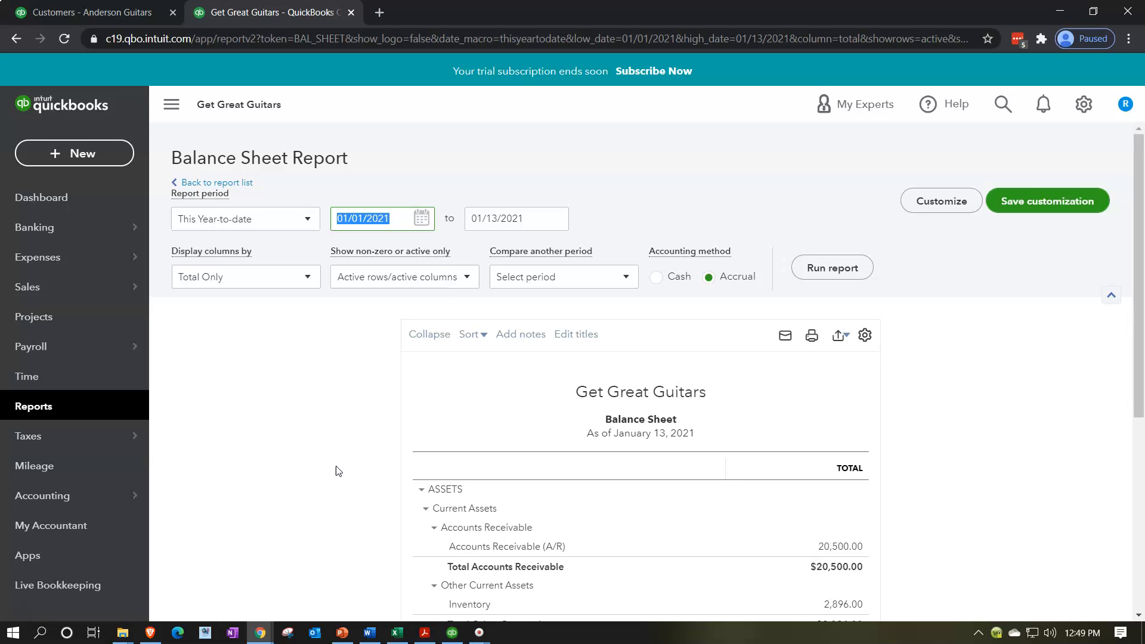
text(0101)
key(Tab)
text(12/31/2031)
key(Tab)
click(847, 275)
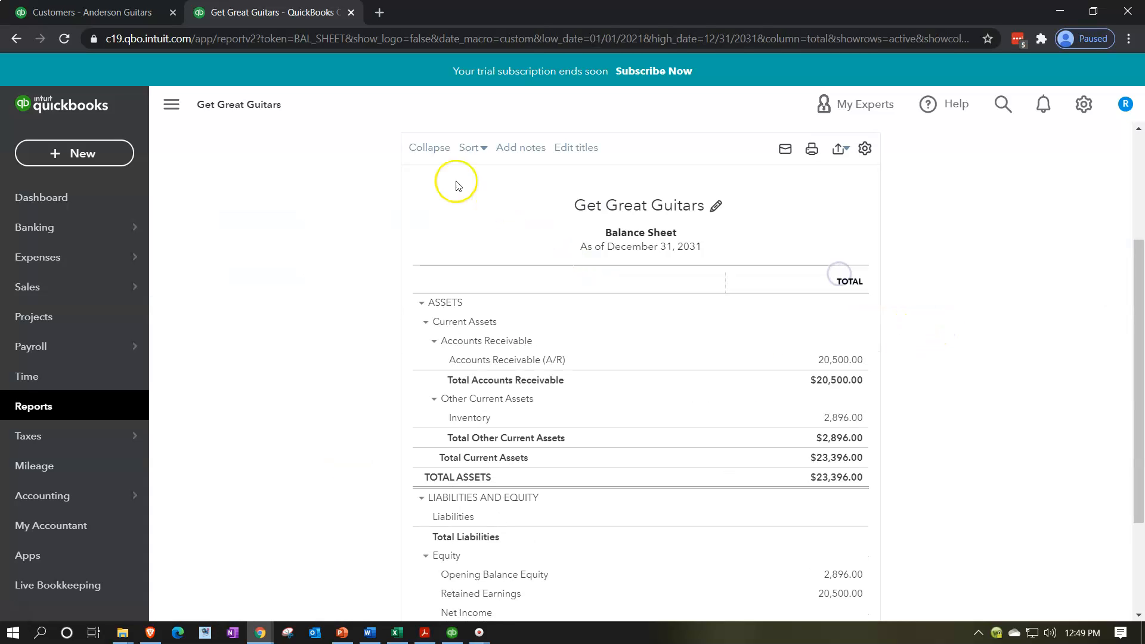
Zoom the report to 125% and drill into the 20,500.00 Accounts Receivable amount.
click(184, 121)
key(ctrl+plus)
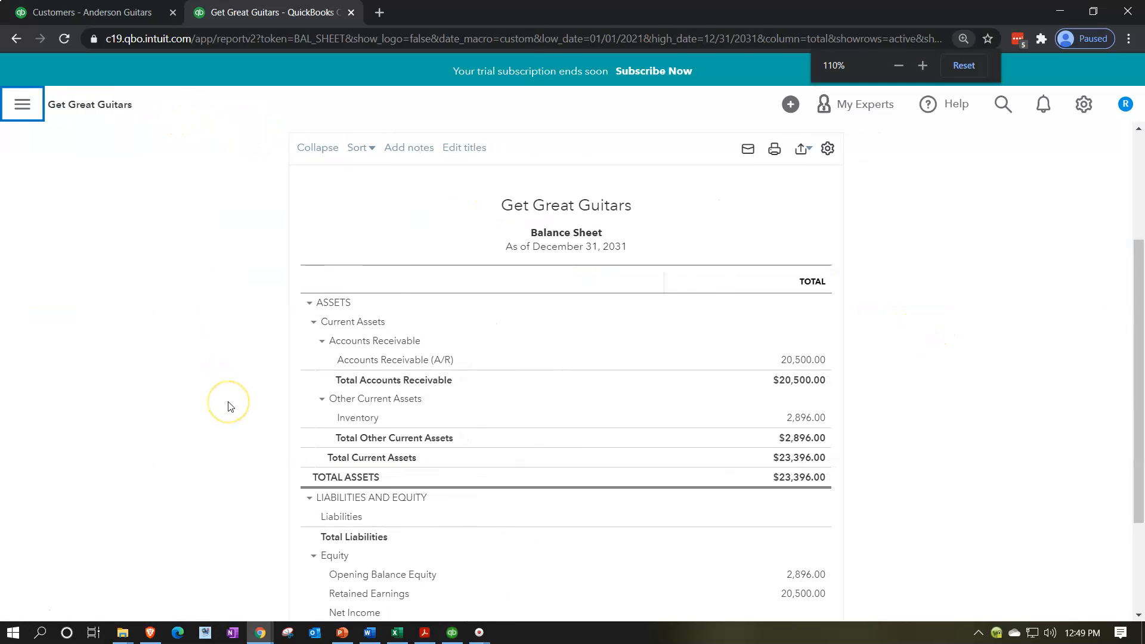
key(ctrl+plus)
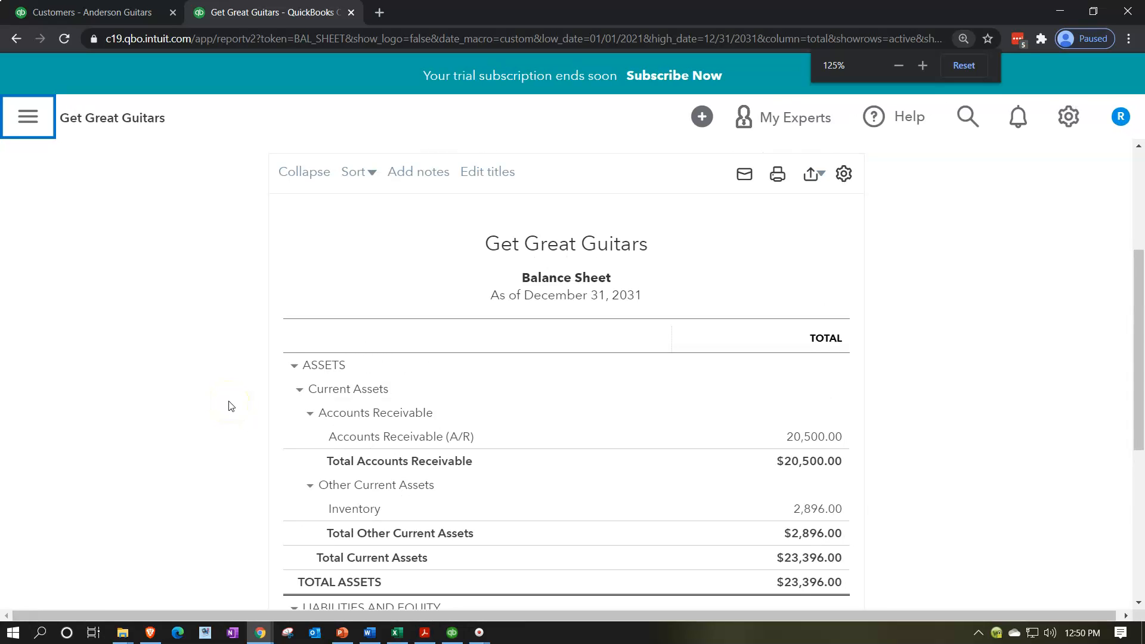
scroll(231, 406, down, 2)
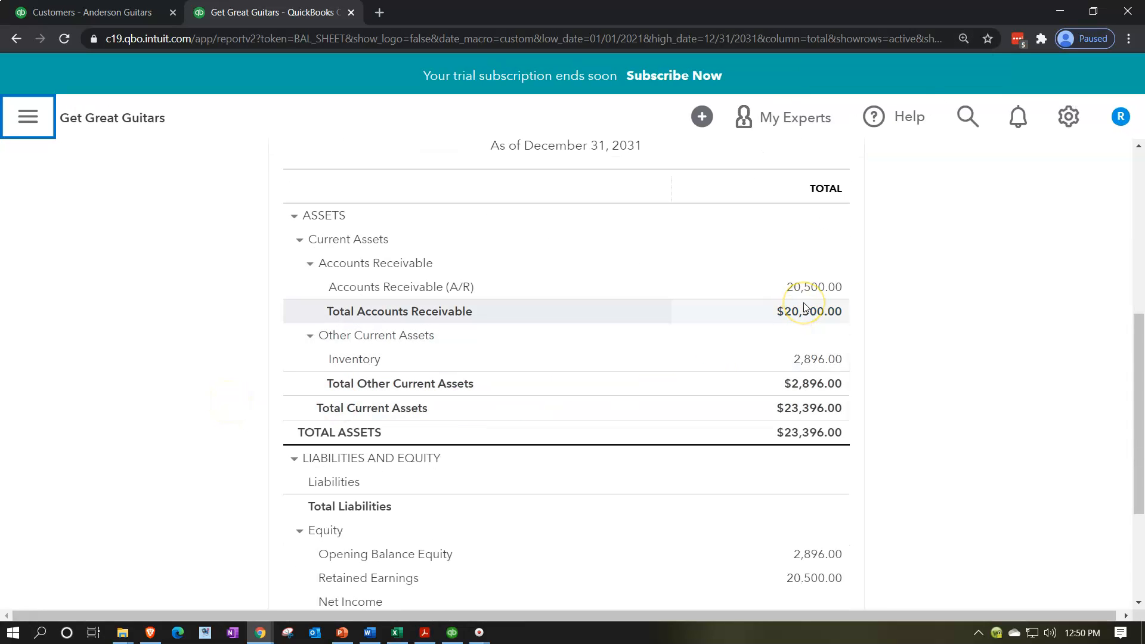
click(807, 291)
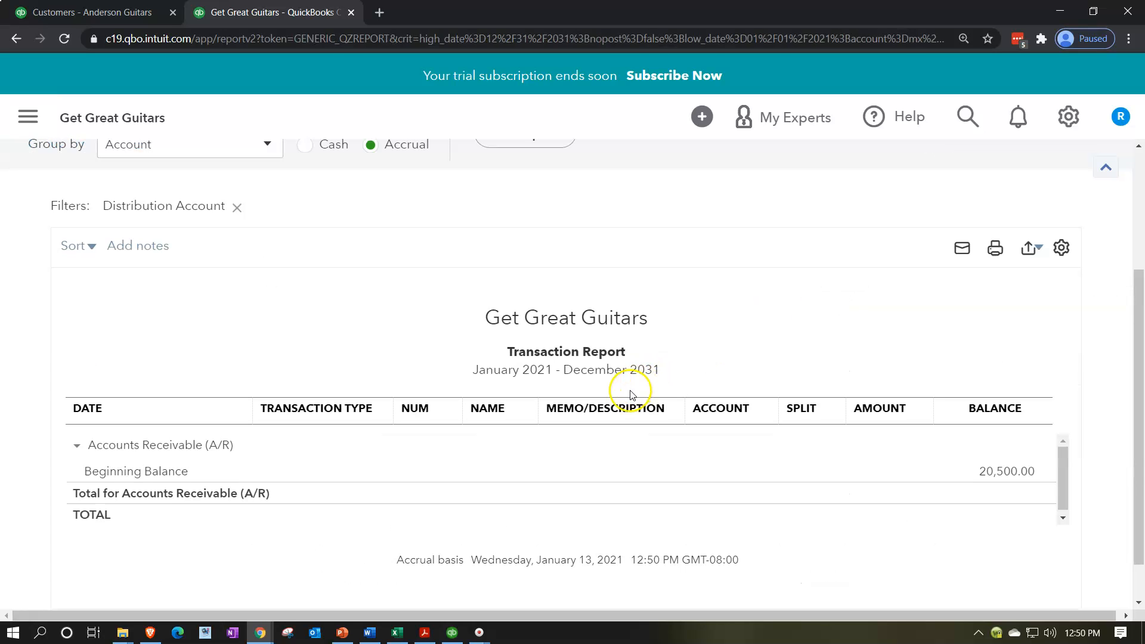
Rerun the transaction report from 01/01/2020 and open Smith Guitars' $8,000.00 opening-balance invoice.
scroll(491, 347, up, 3)
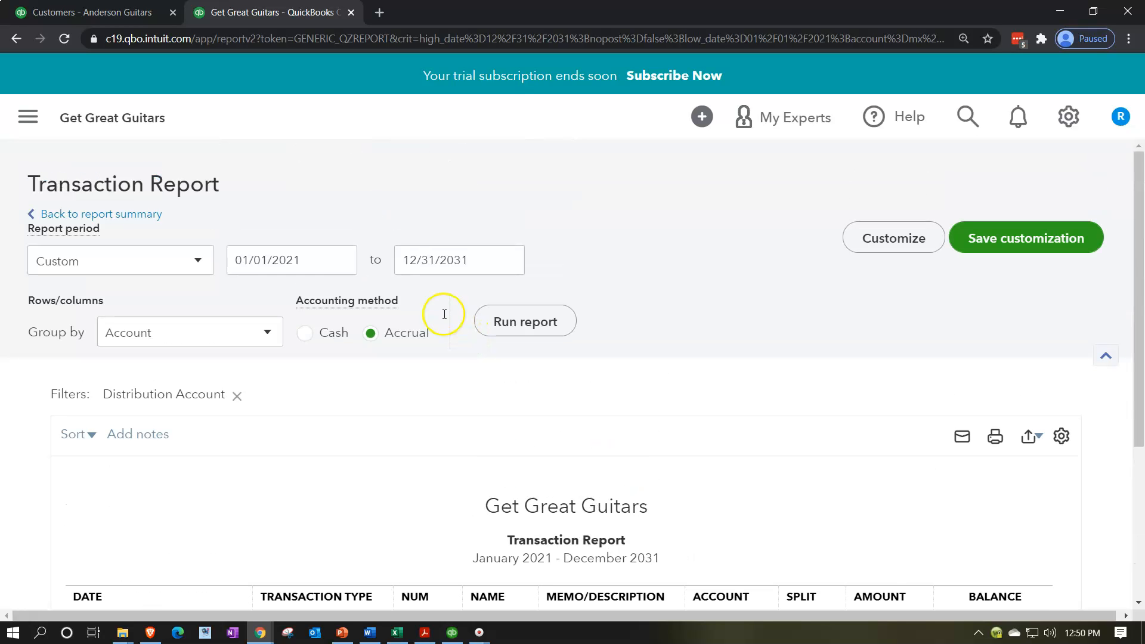
click(316, 256)
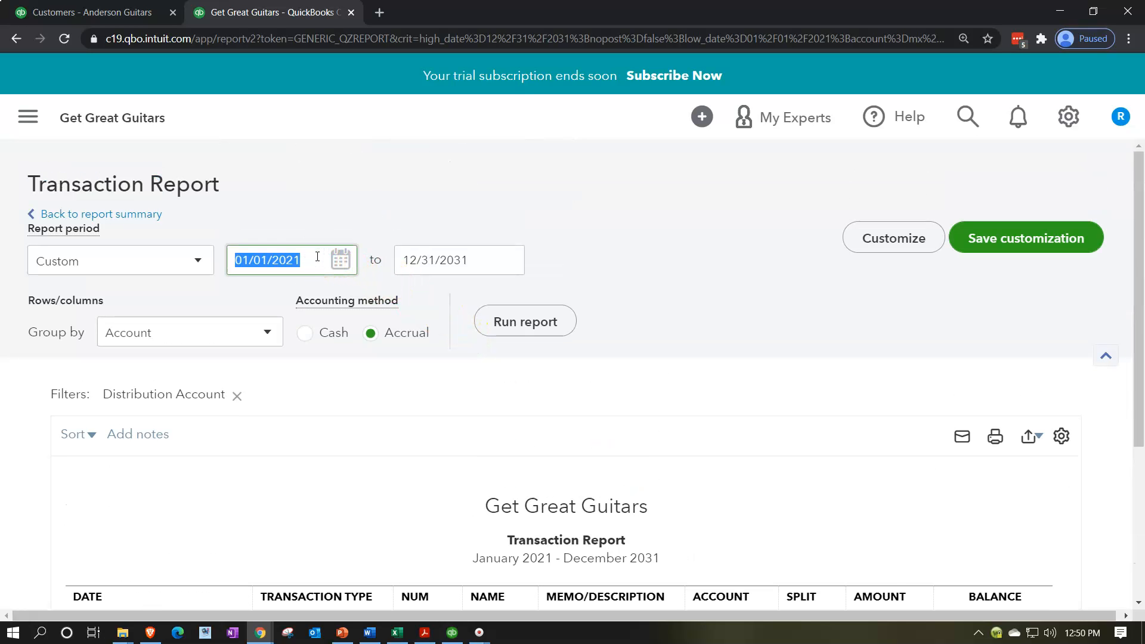
click(317, 257)
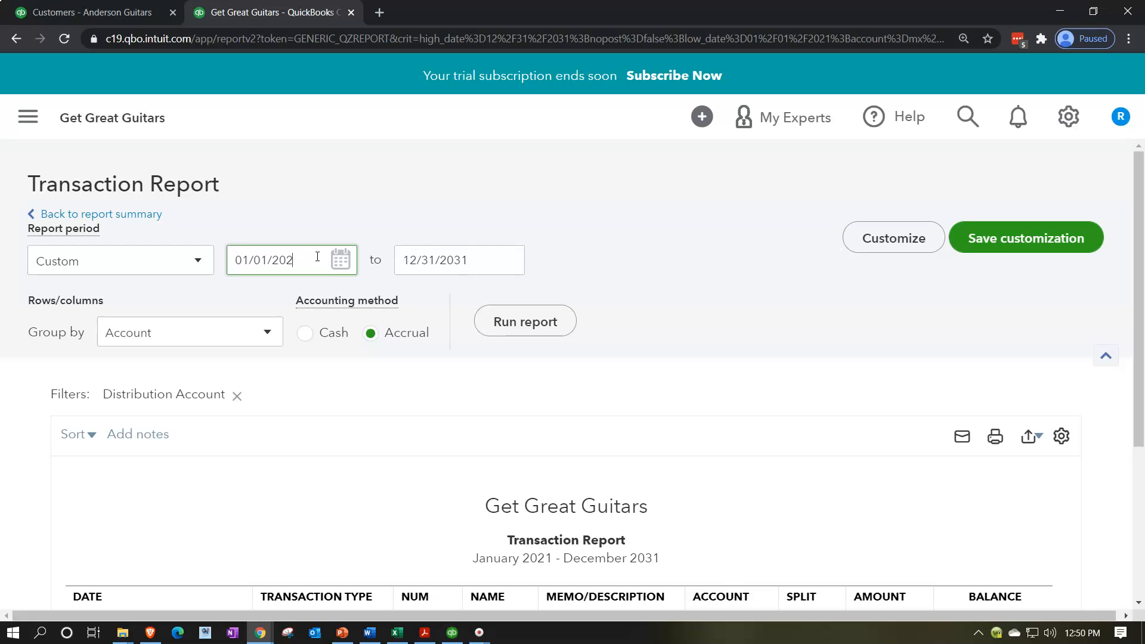
text(0)
click(485, 321)
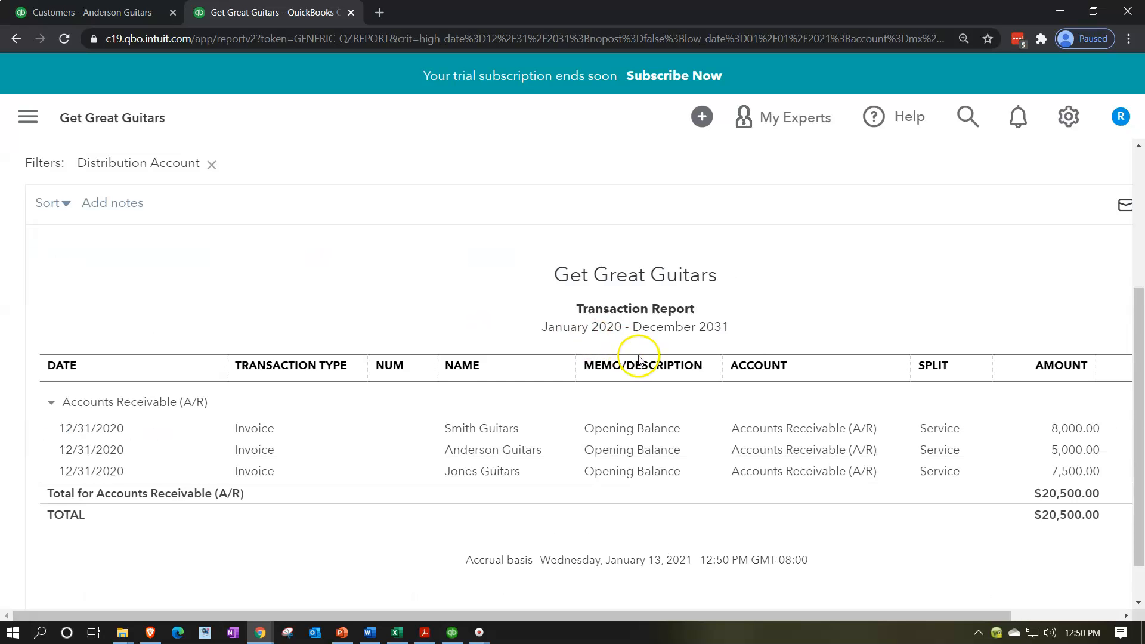
scroll(513, 417, down, 1)
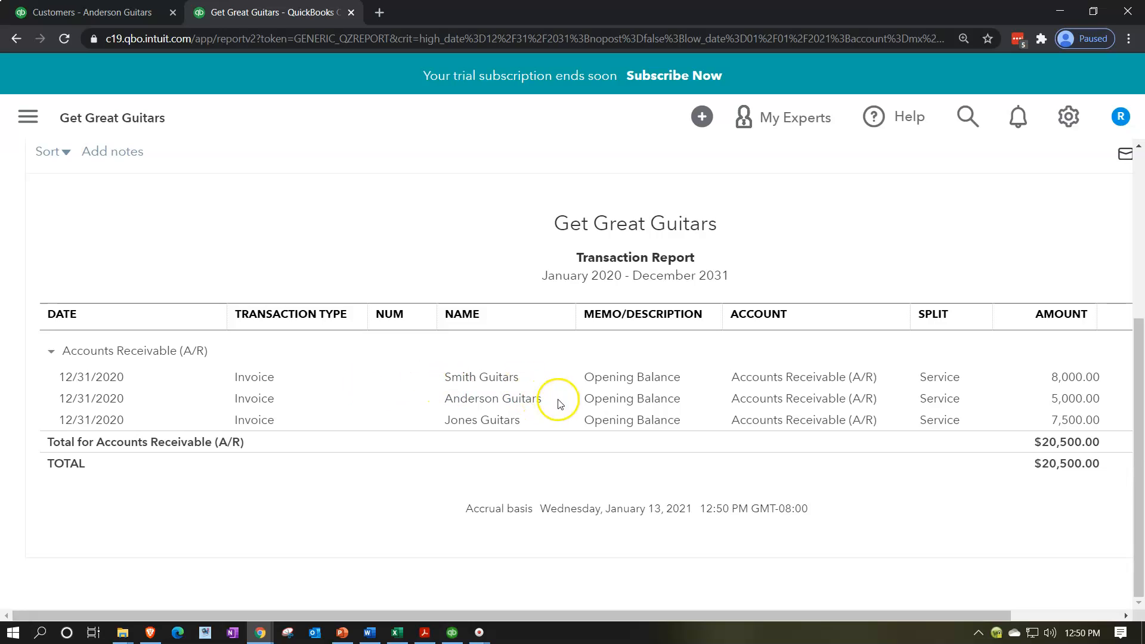
click(1066, 377)
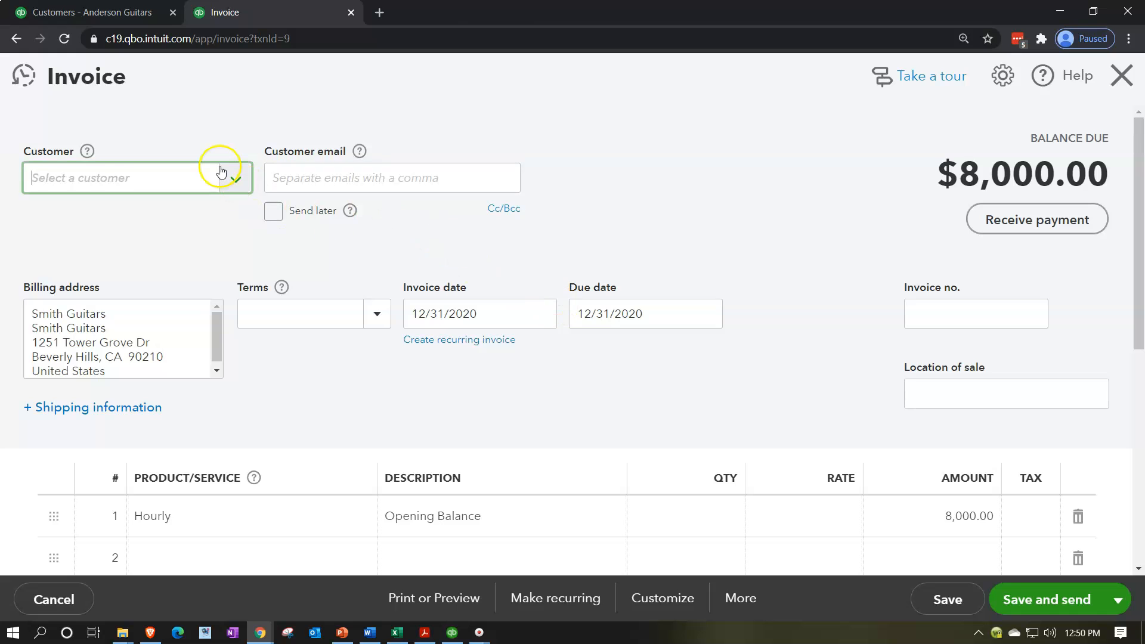
Review the Smith Guitars invoice line, then close it to return to the transaction report.
scroll(344, 382, down, 1)
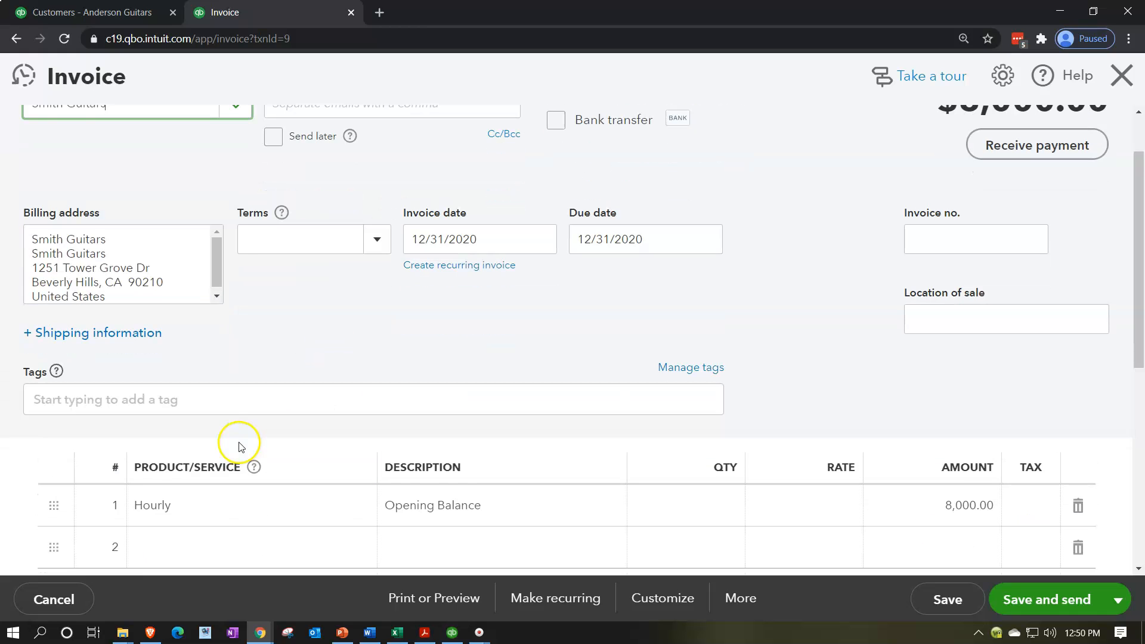
scroll(238, 453, down, 3)
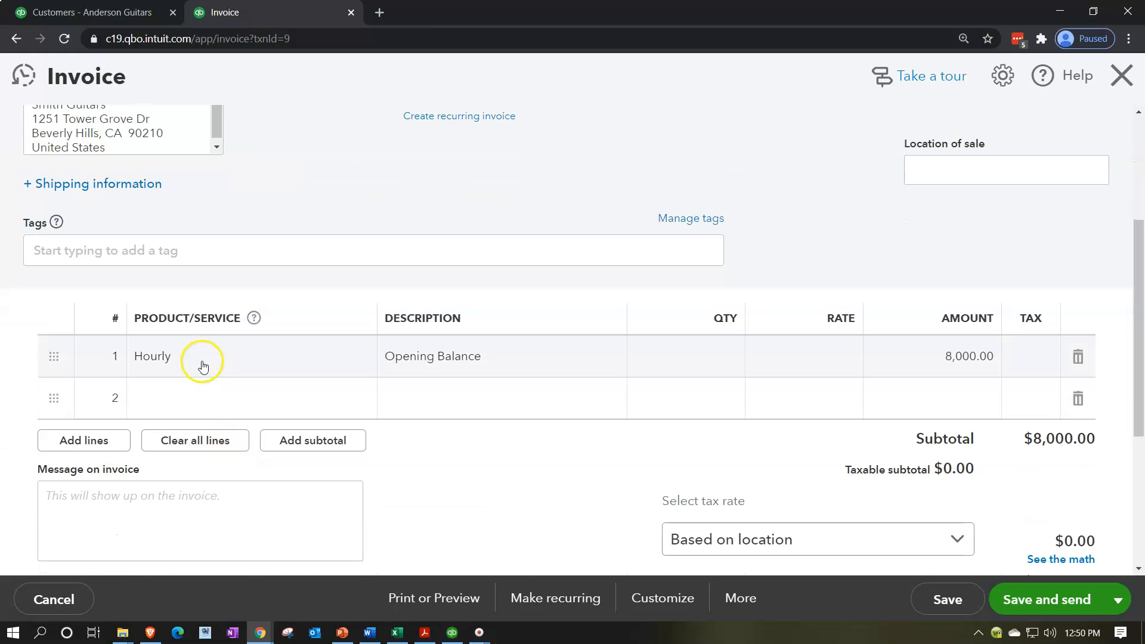
click(205, 366)
click(1123, 79)
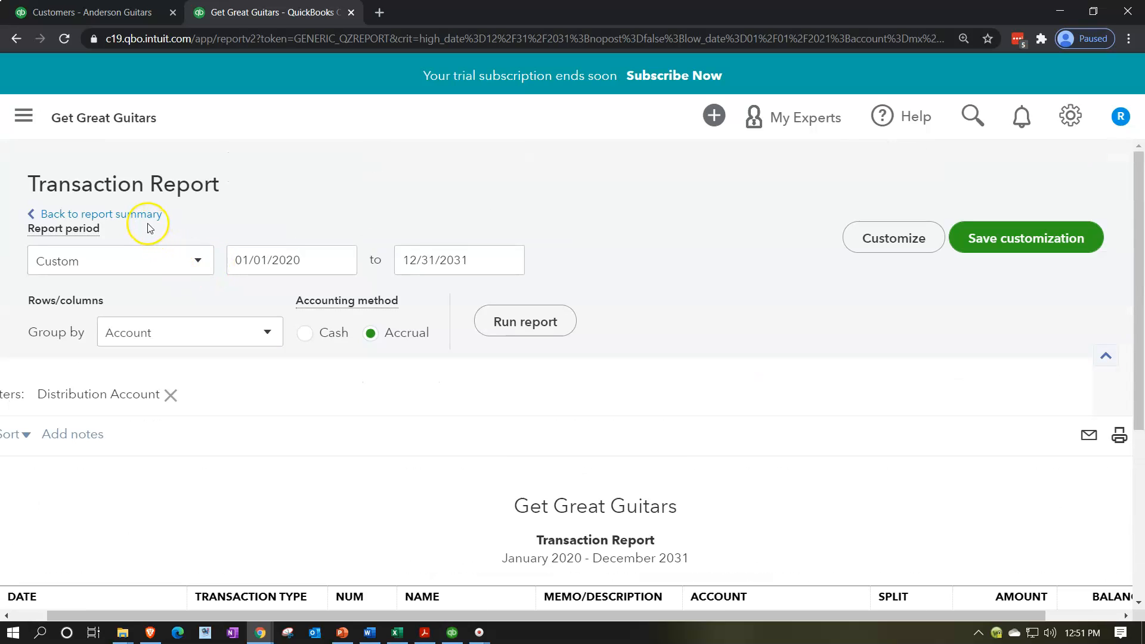
Review the Balance Sheet's 20,500.00 receivable, then duplicate its tab and open Reports there.
click(146, 216)
scroll(334, 287, down, 6)
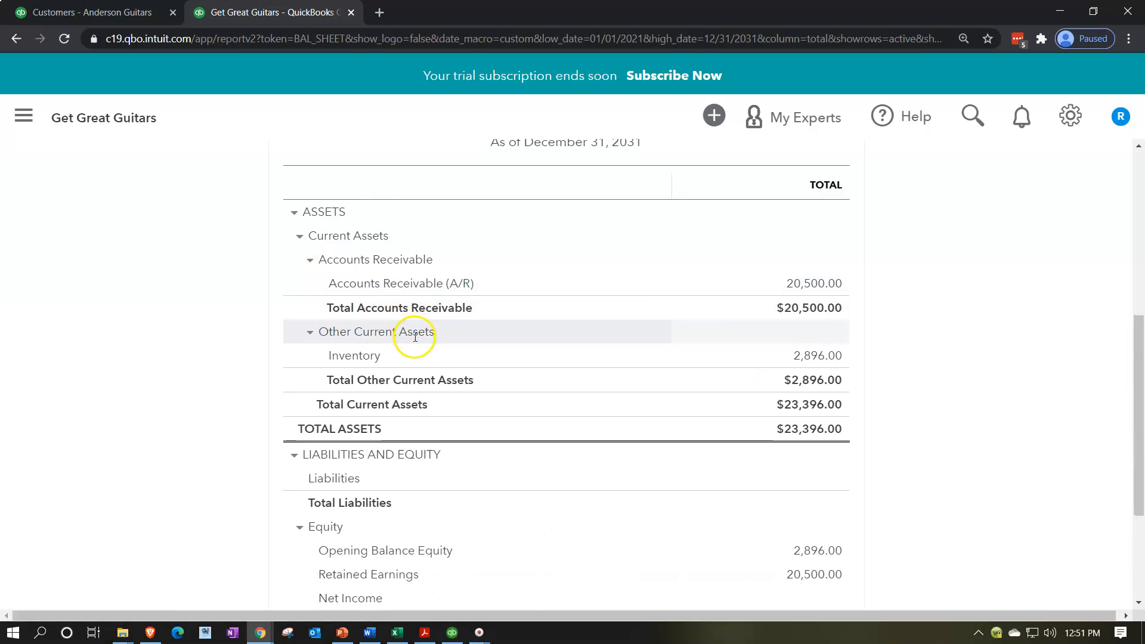
scroll(415, 337, down, 3)
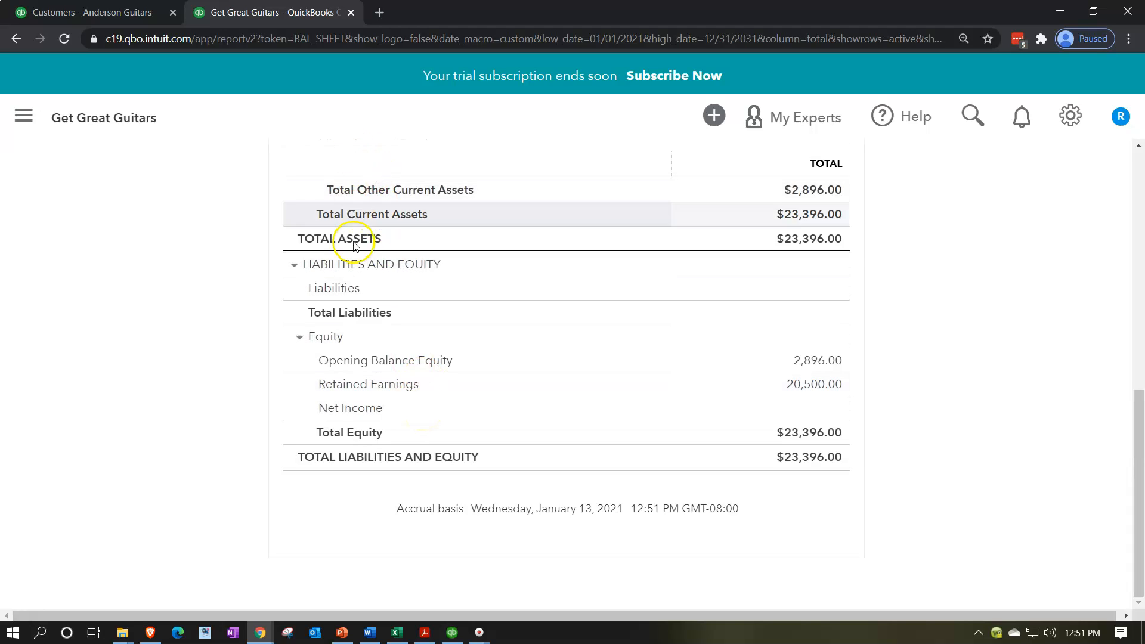
right_click(288, 11)
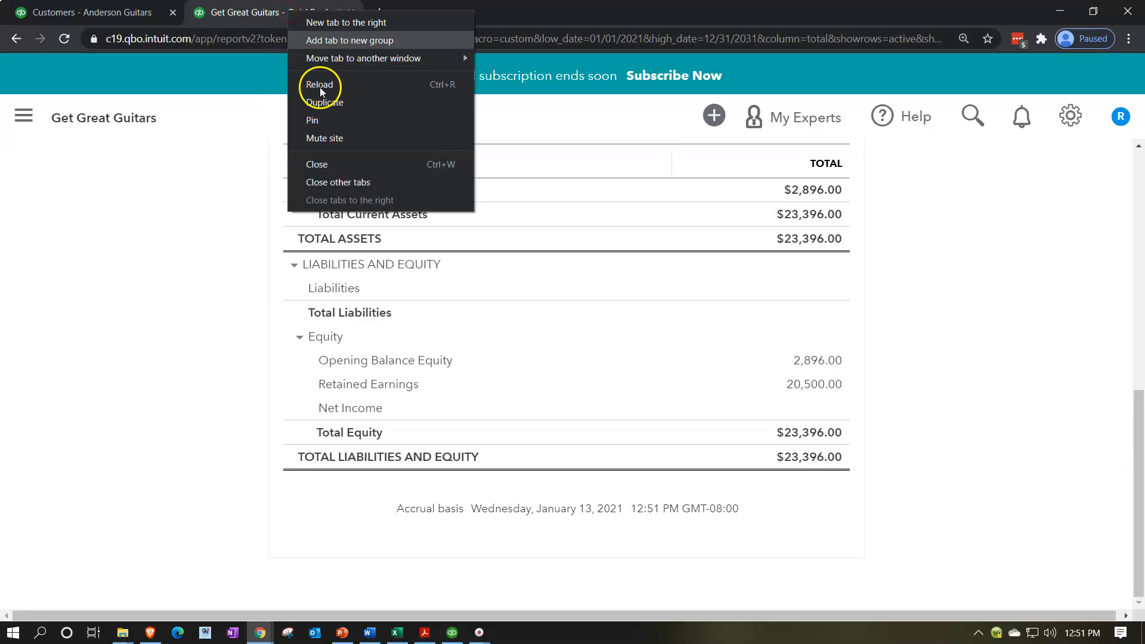
click(325, 102)
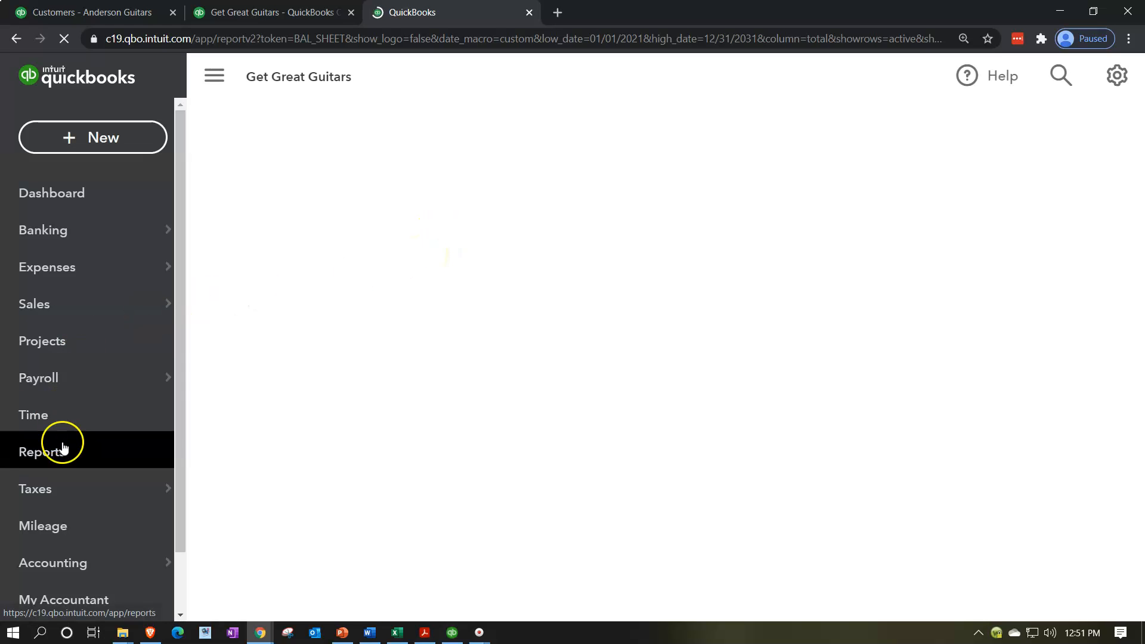
click(64, 450)
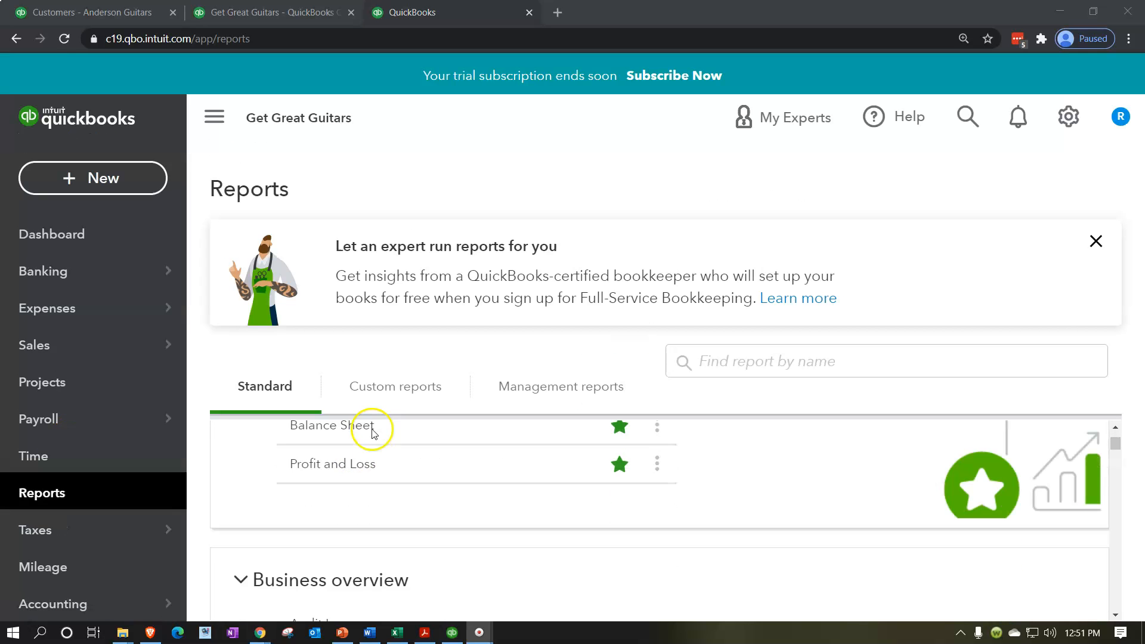
Run the Profit and Loss report for 01/01/2020 to 12/31/2020.
scroll(372, 433, down, 1)
click(321, 450)
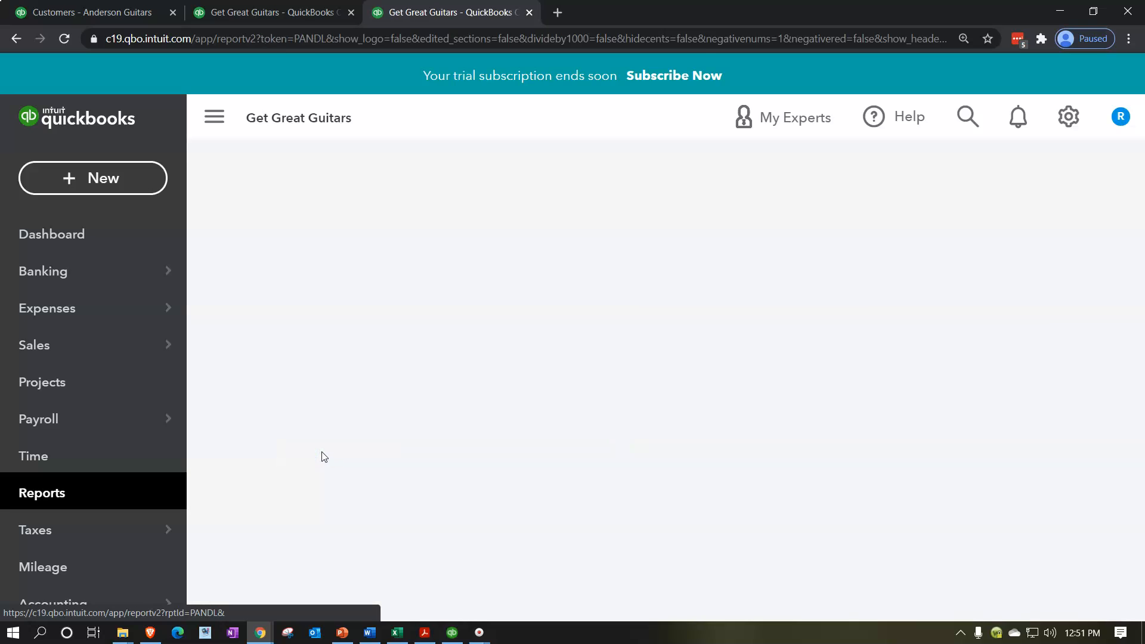
click(471, 262)
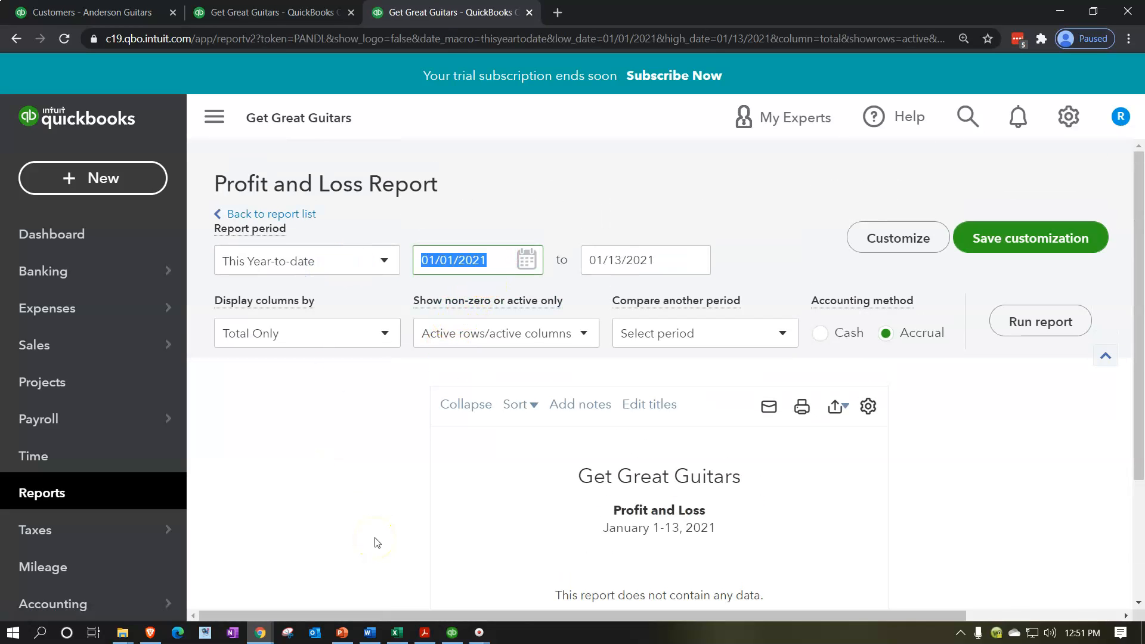
text(01012020)
key(Tab)
text(12/31/2020)
click(1018, 324)
Drill into the Service income amount of 20,500.00 to list its transactions.
scroll(371, 192, down, 3)
click(214, 116)
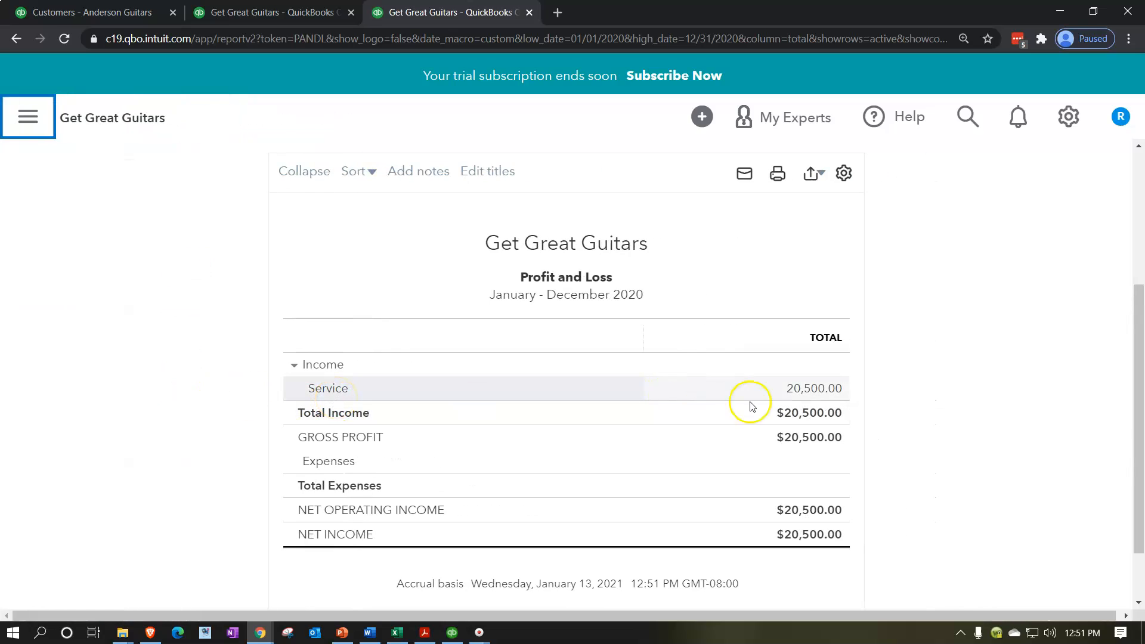
click(824, 398)
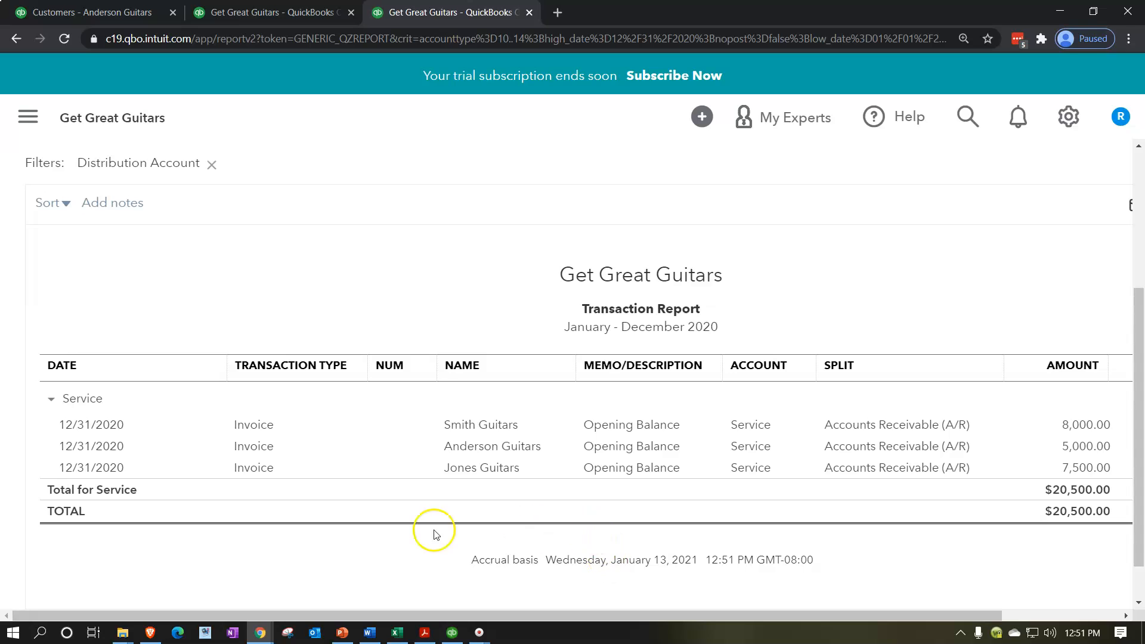
Return from the Service transaction list to the 2020 Profit and Loss summary.
scroll(334, 536, up, 4)
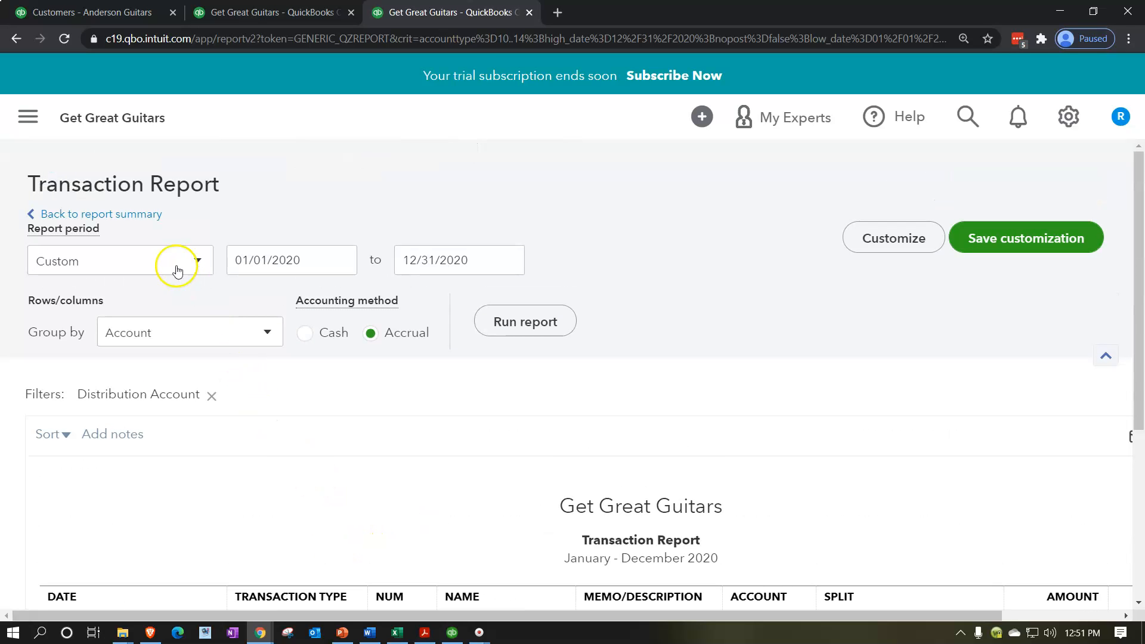
click(132, 216)
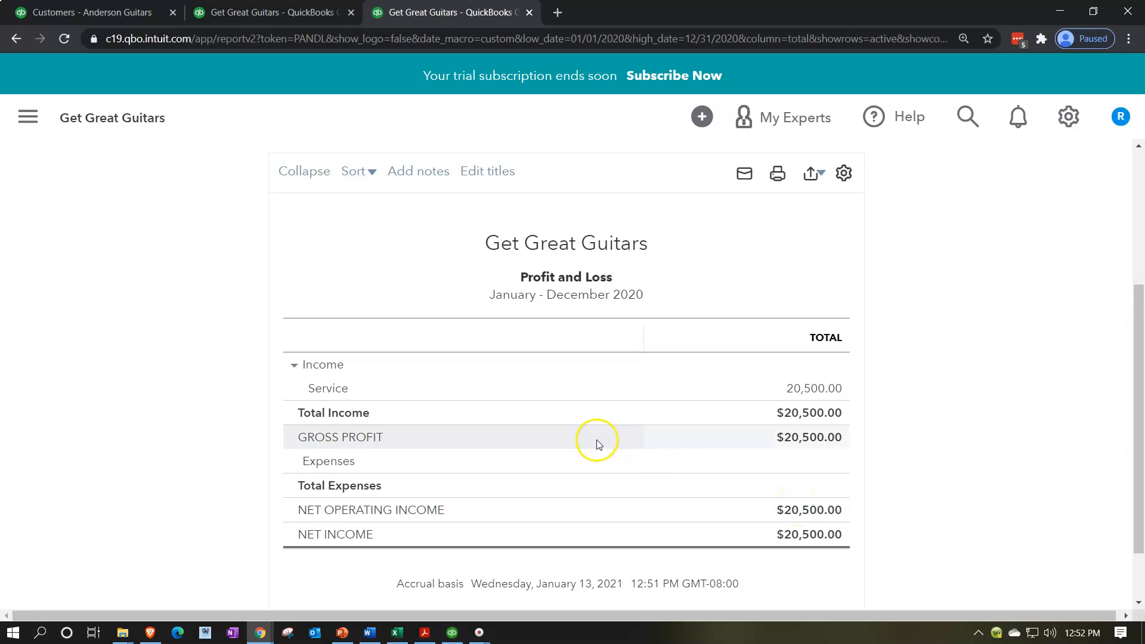
scroll(595, 439, up, 4)
Change the Profit and Loss period to 01/01/2021–12/31/2021 and rerun it.
click(304, 256)
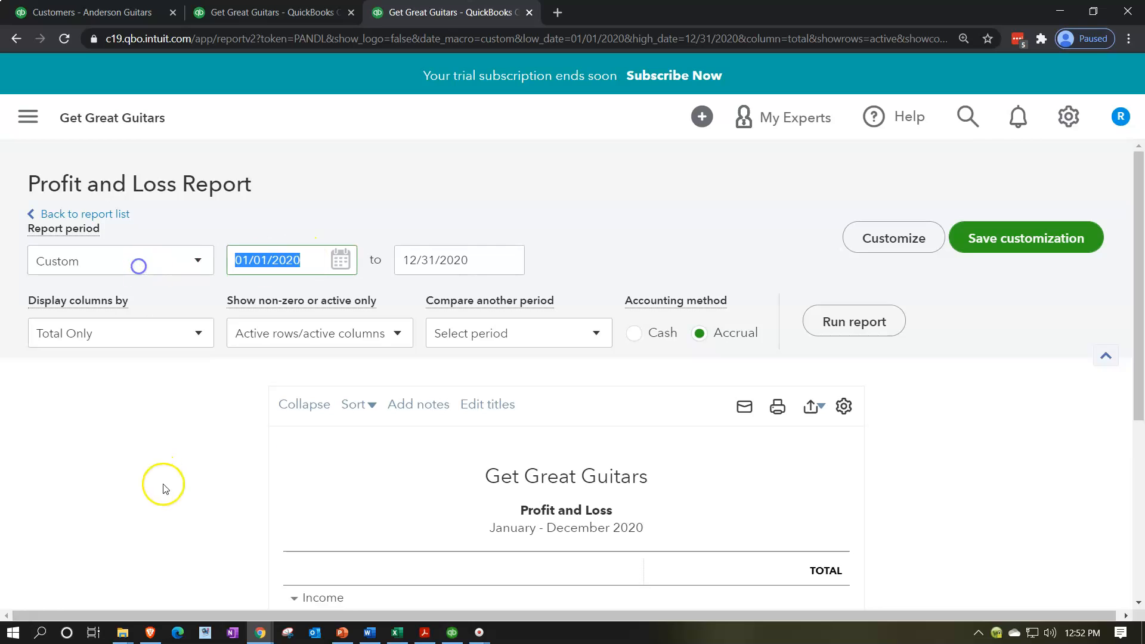
click(304, 258)
key(BackSpace)
text(1)
key(Tab)
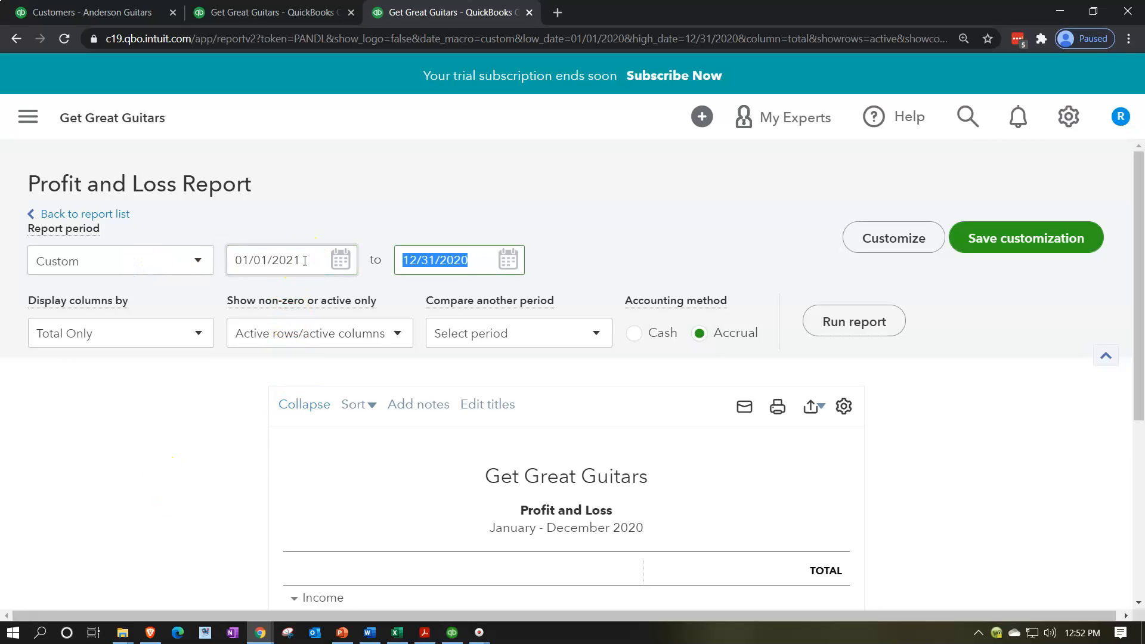
click(479, 253)
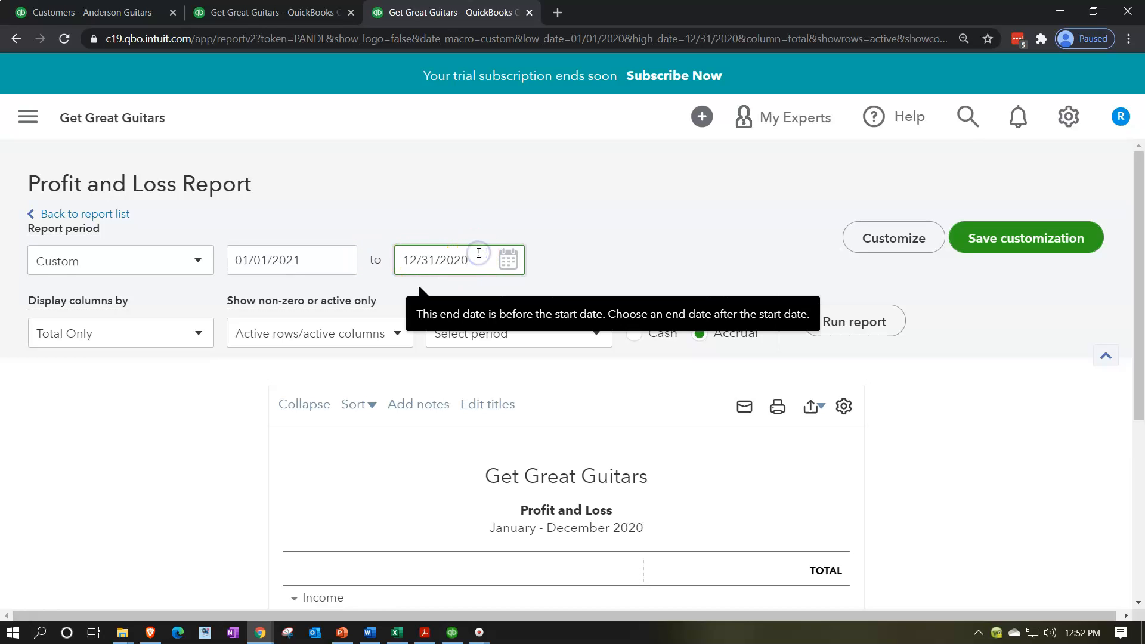
key(BackSpace)
text(1)
click(871, 315)
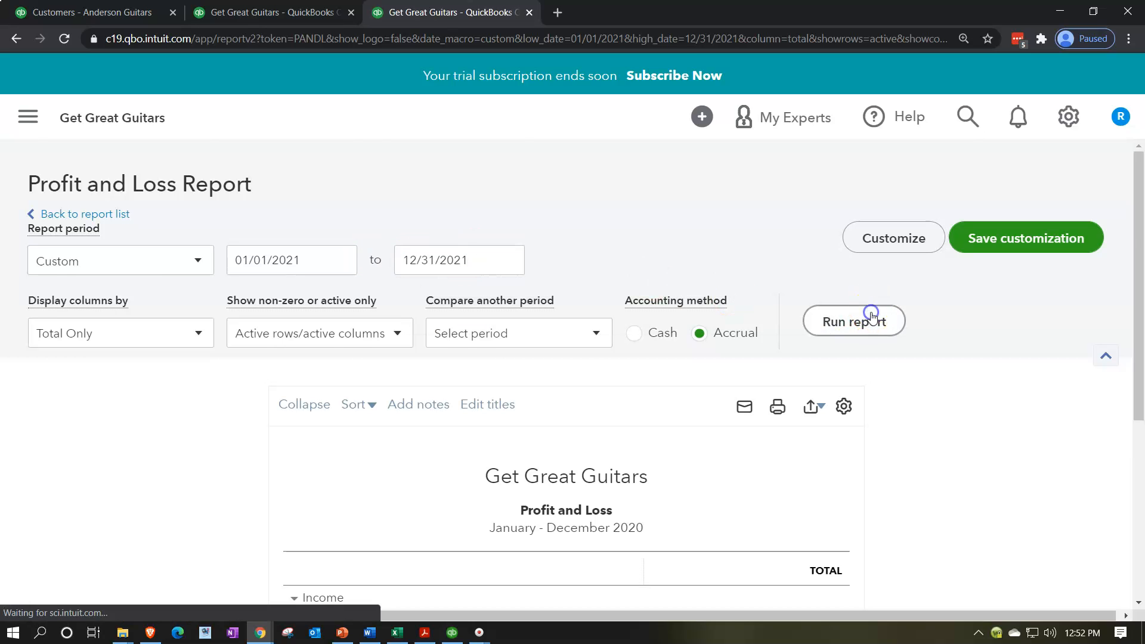
scroll(891, 444, down, 2)
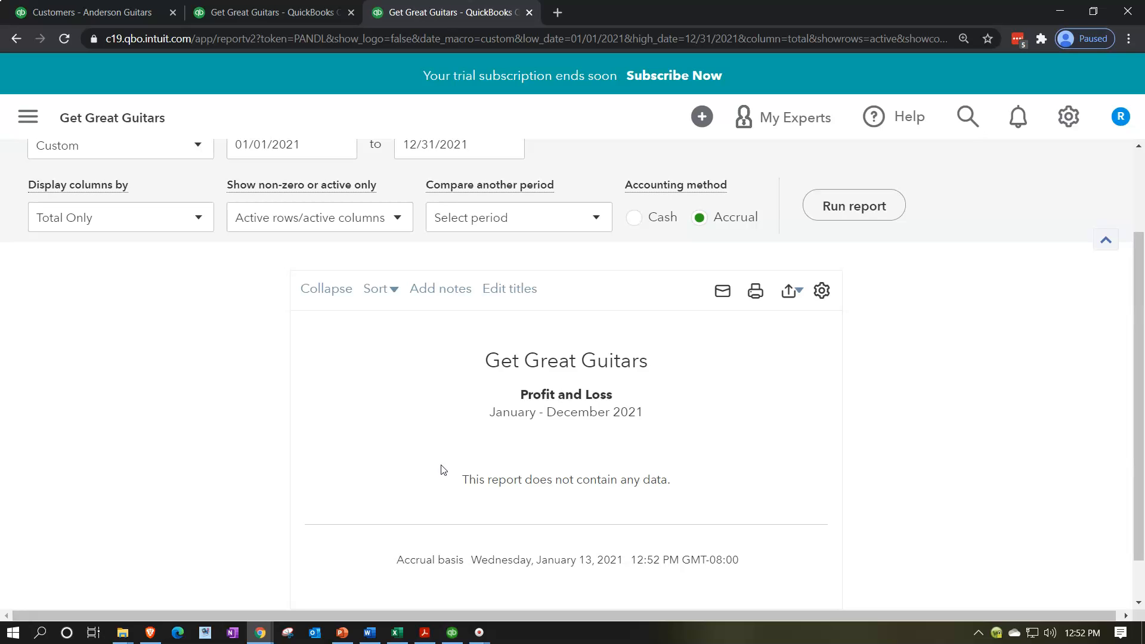
Run the Balance Sheet for 01/01/2020 to 12/31/2020.
click(291, 12)
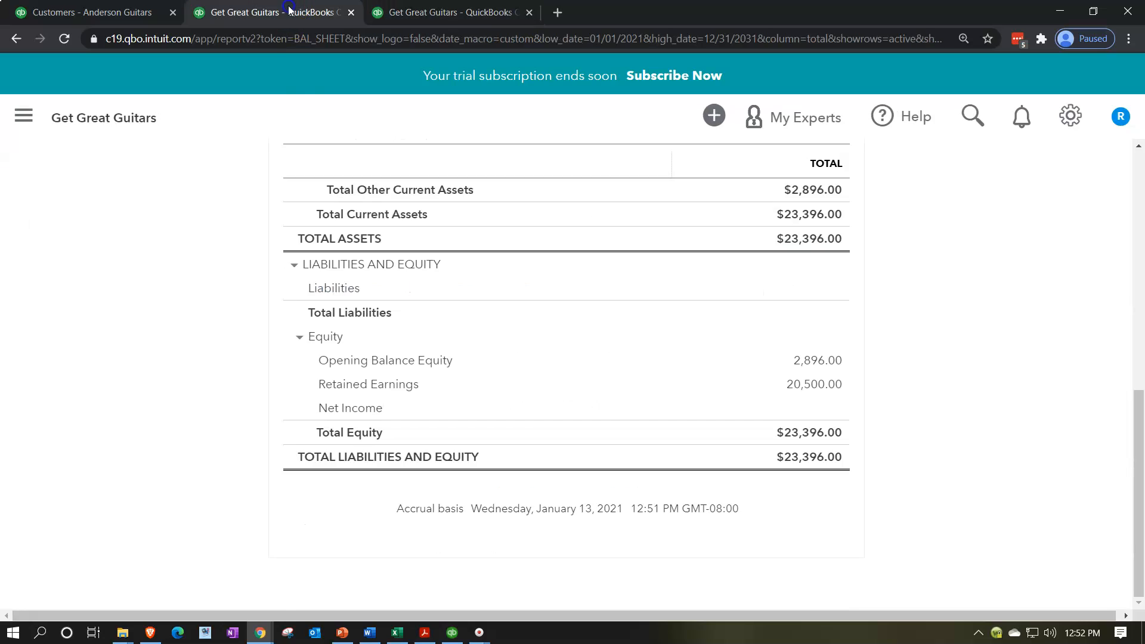
scroll(232, 270, up, 4)
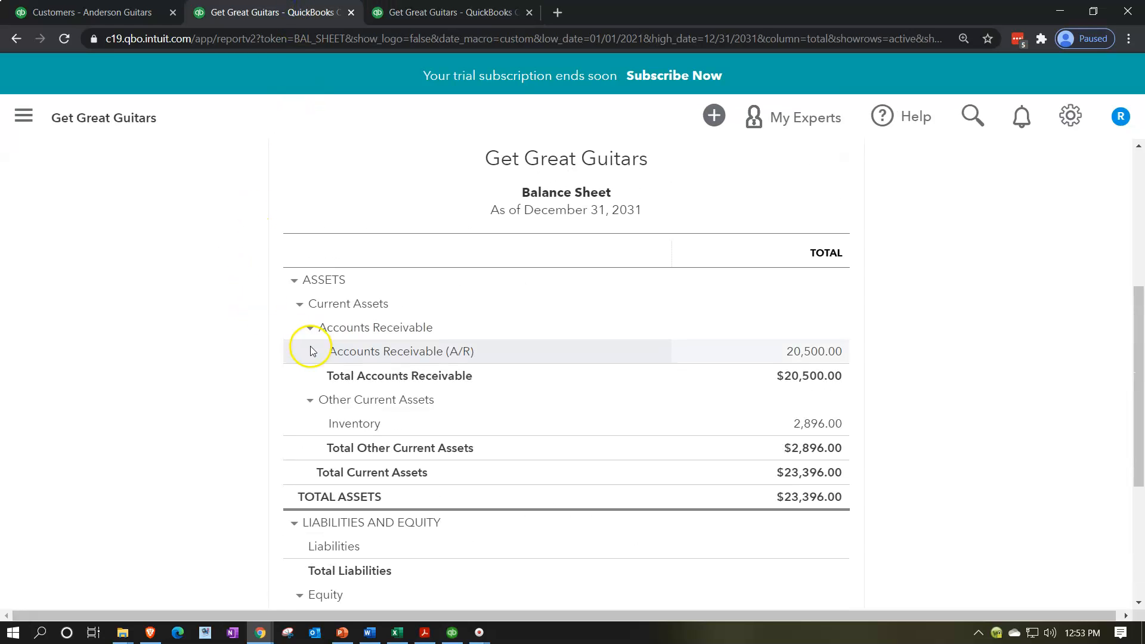
scroll(309, 346, down, 2)
scroll(242, 384, down, 1)
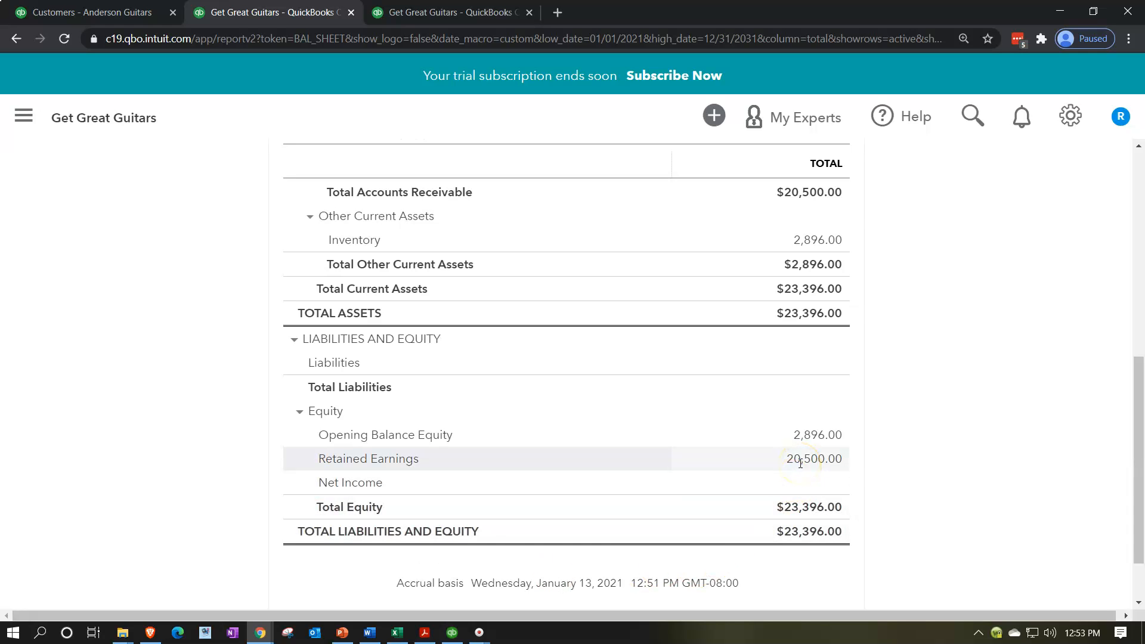
scroll(481, 544, up, 7)
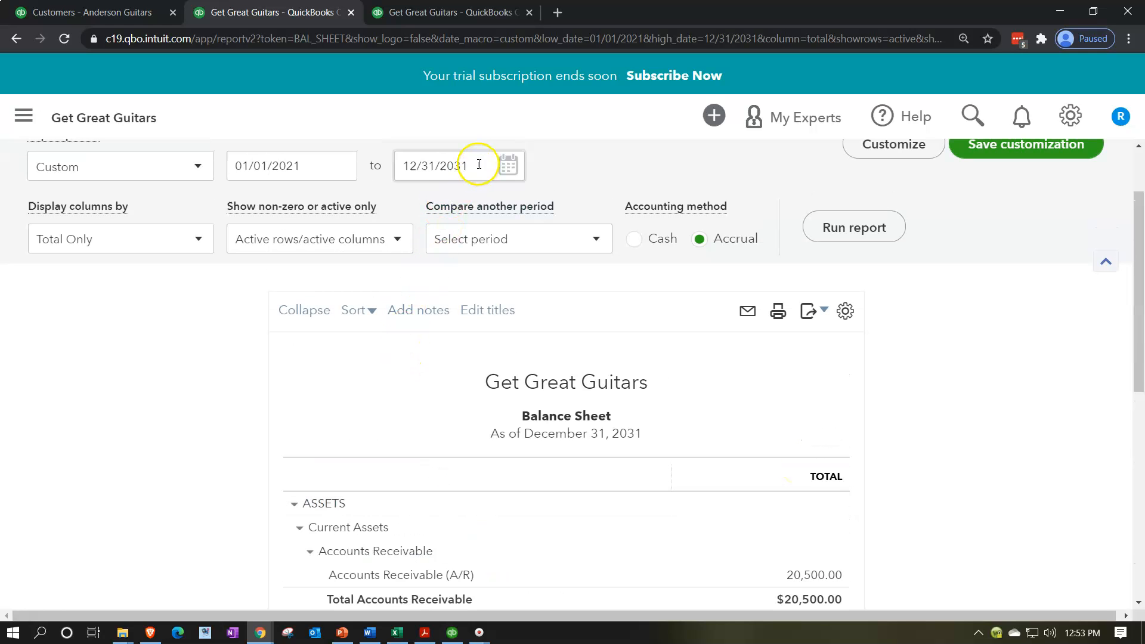
drag(328, 163, 37, 154)
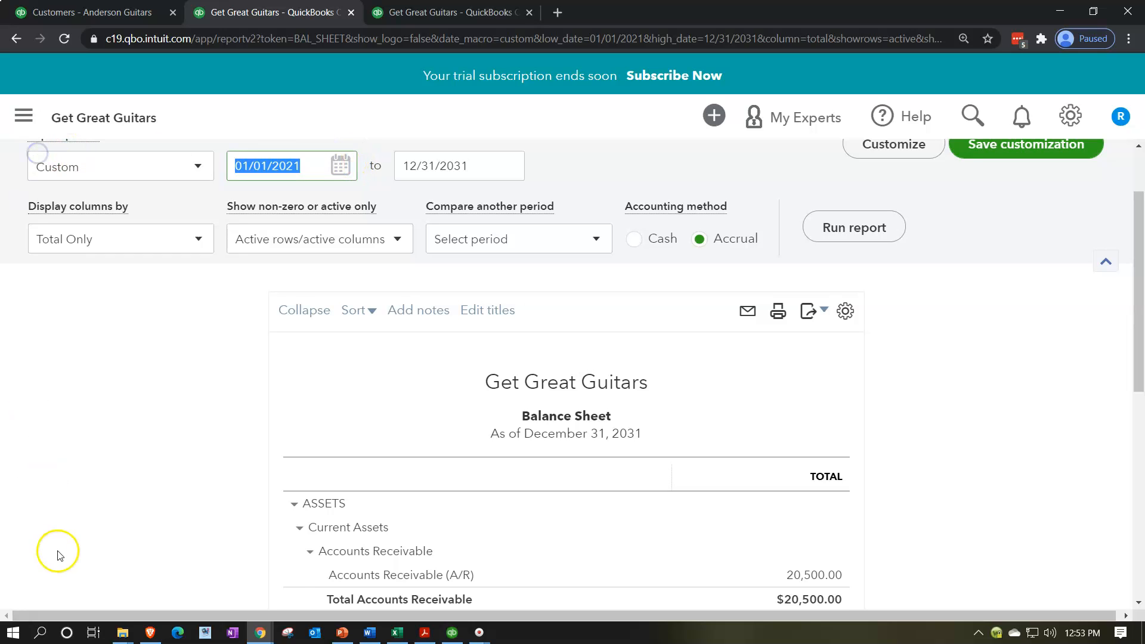
text(01)
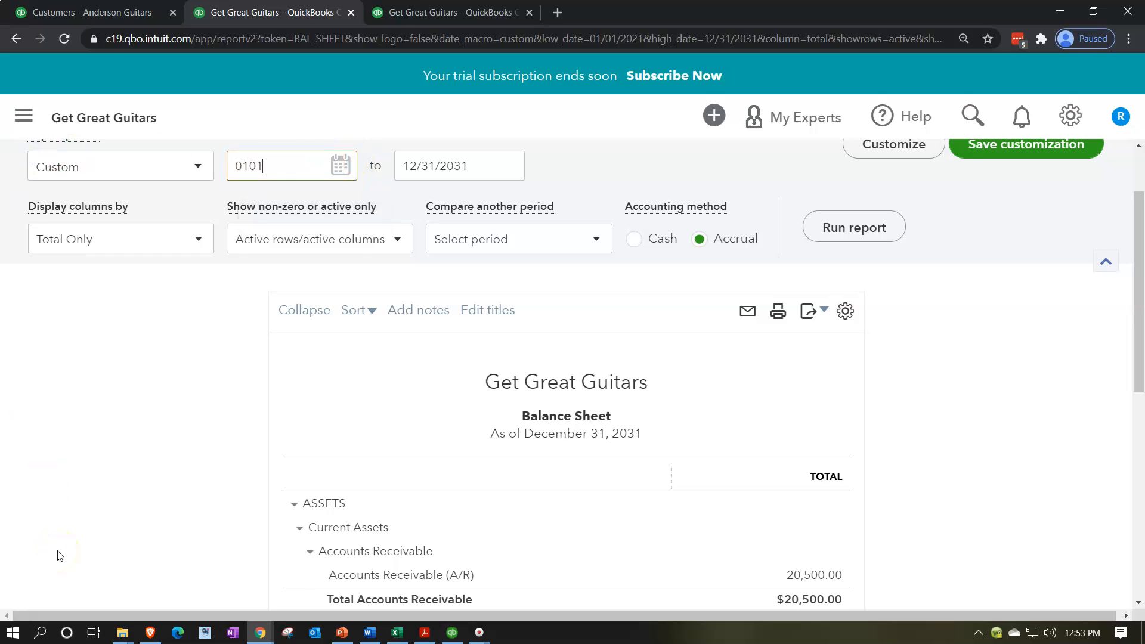
text(/01/2020)
key(Tab)
text(12/31/2020)
key(Tab)
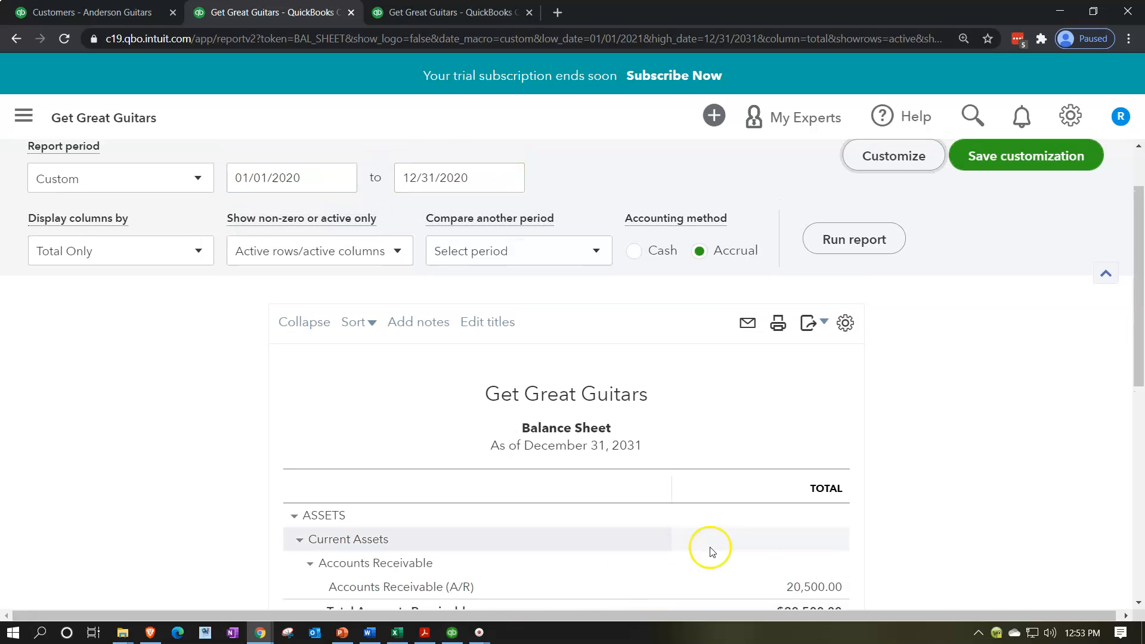
click(837, 246)
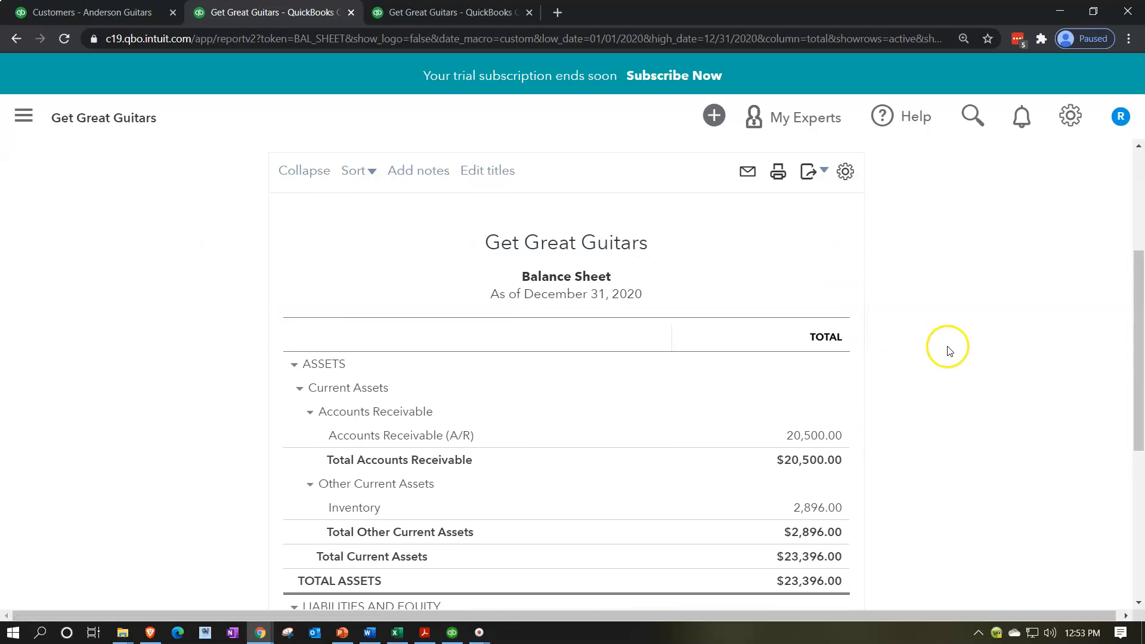
scroll(946, 358, down, 4)
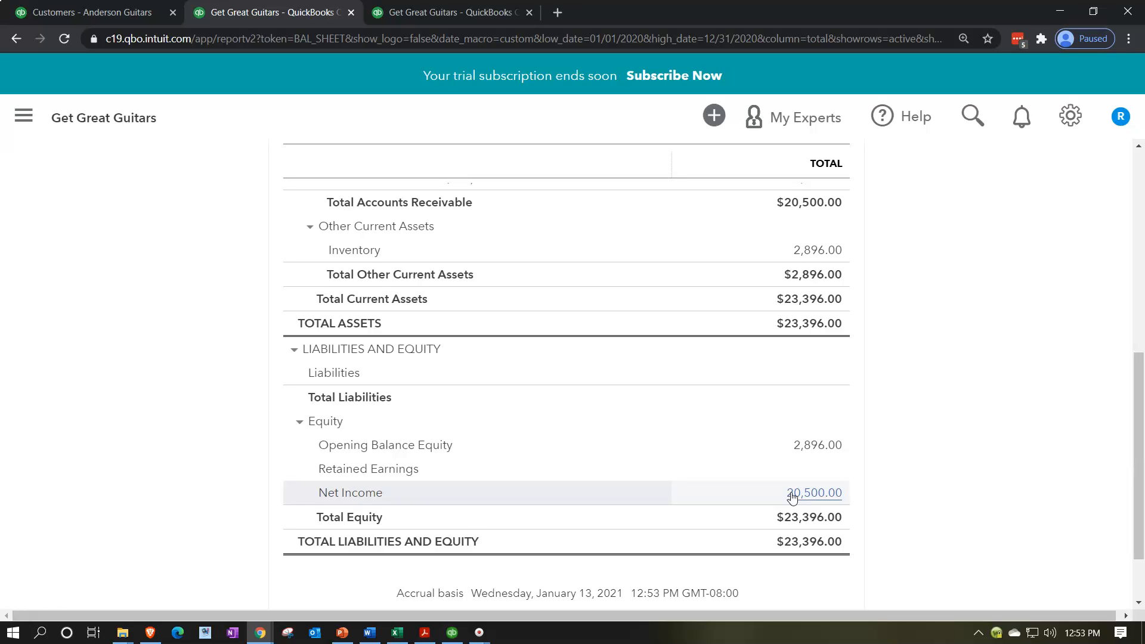
scroll(665, 499, up, 7)
Rerun the Balance Sheet for 01/01/2021–12/31/2021 and compare with the beginning balances PDF.
click(267, 242)
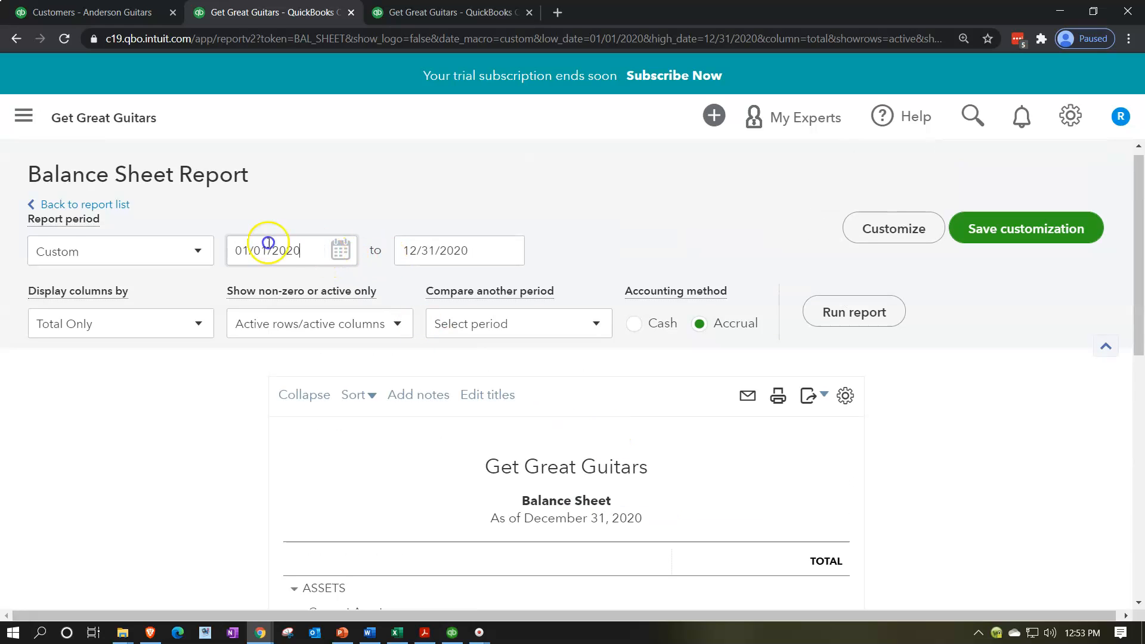
key(ctrl+a)
text(01012021)
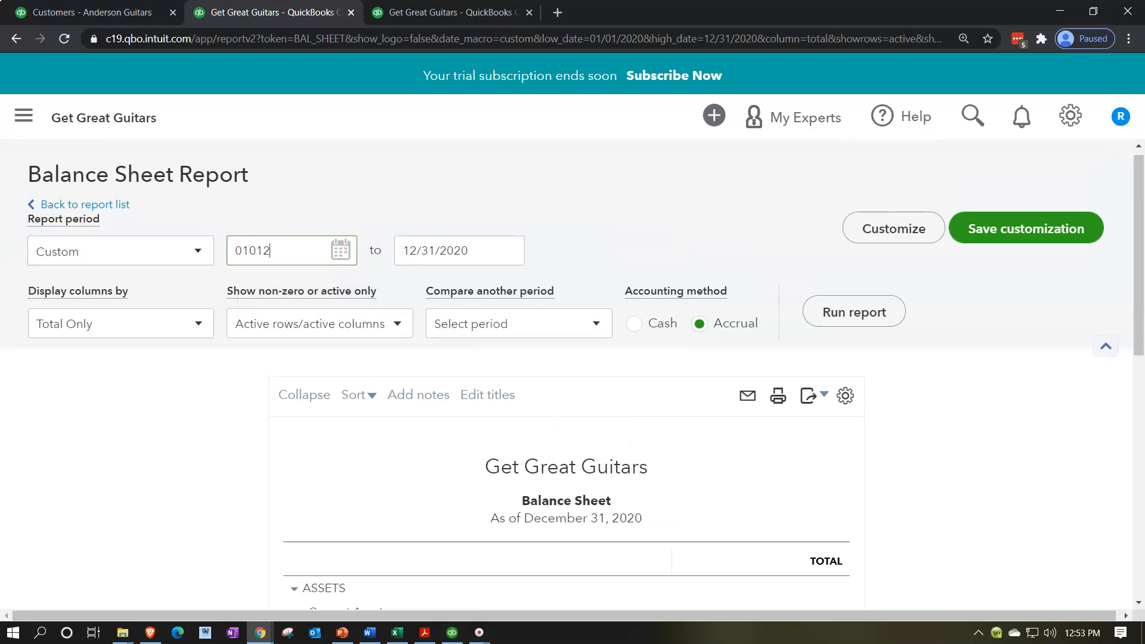
key(Tab)
text(12312312021)
key(Tab)
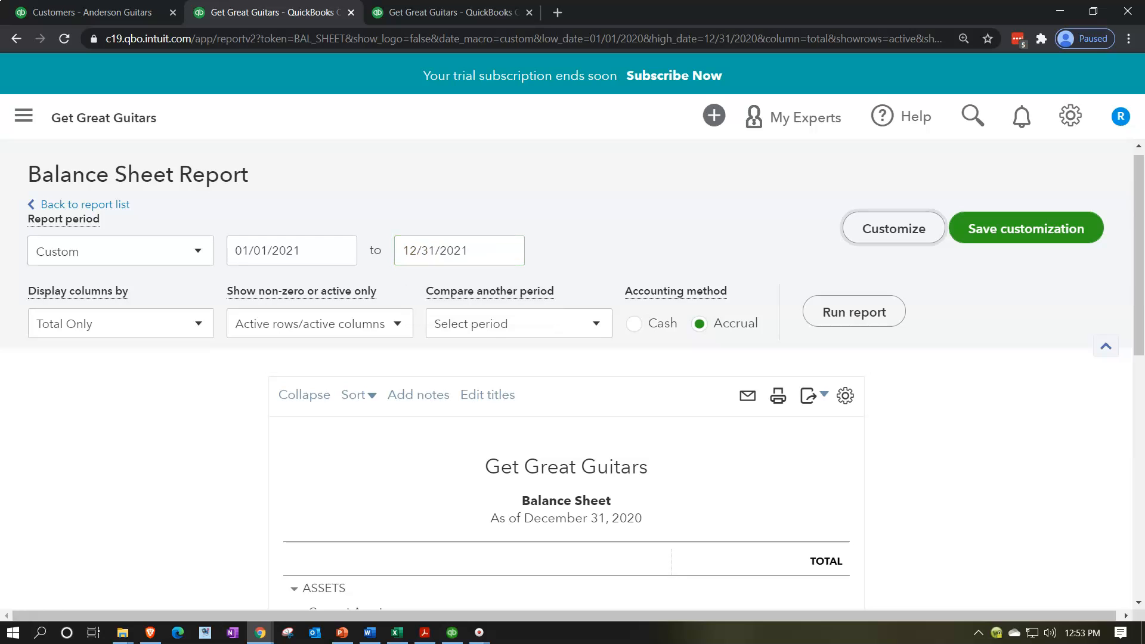
click(837, 301)
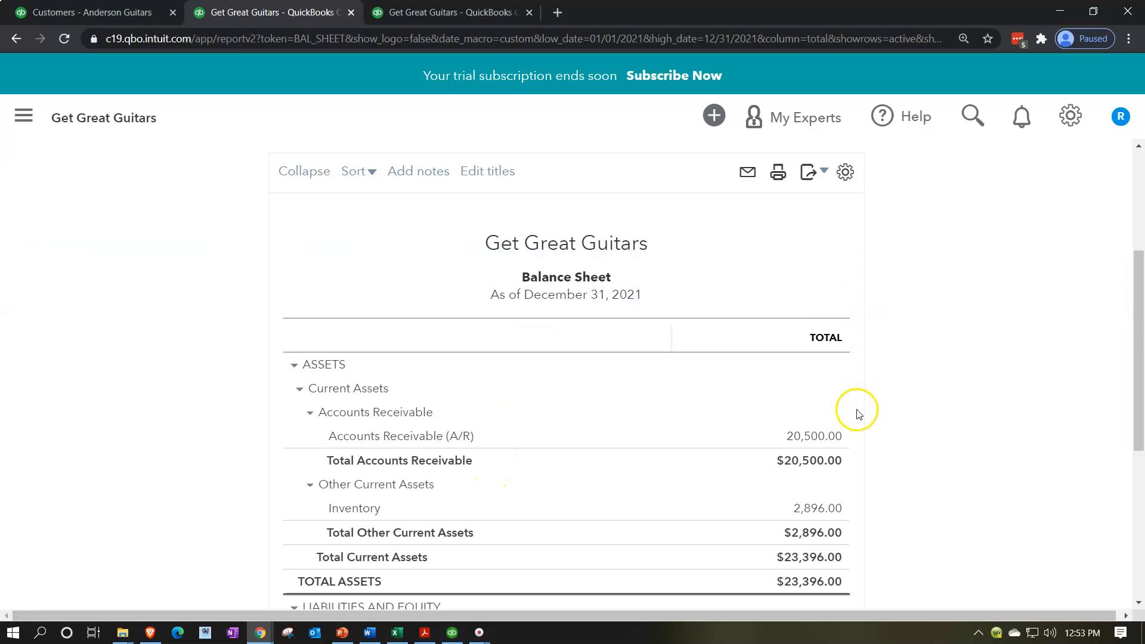
scroll(859, 405, down, 3)
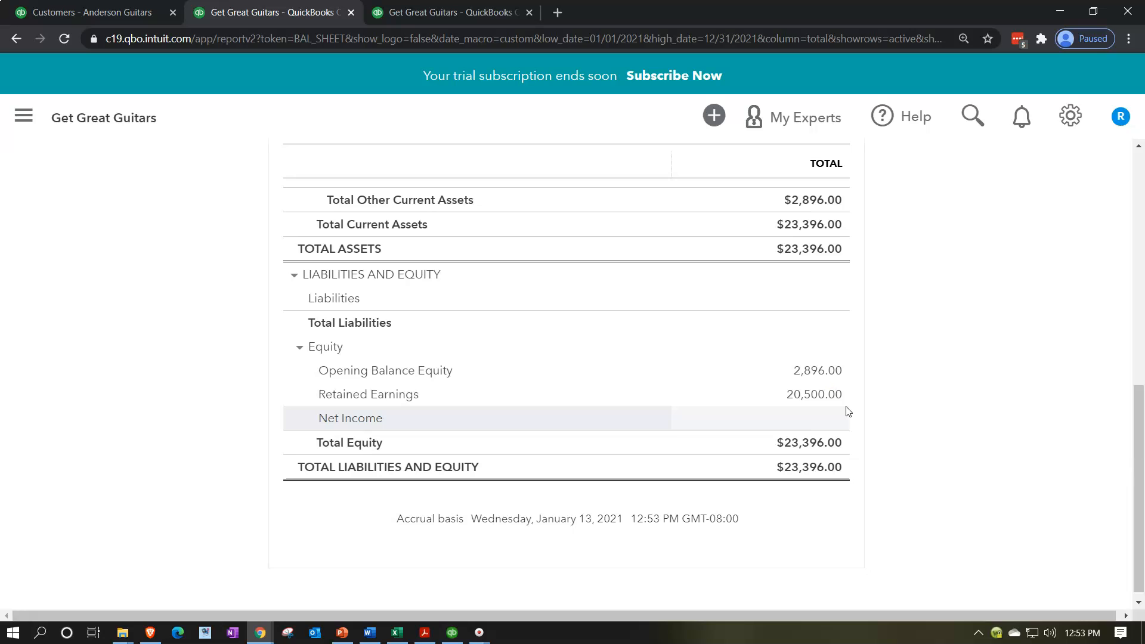
click(425, 632)
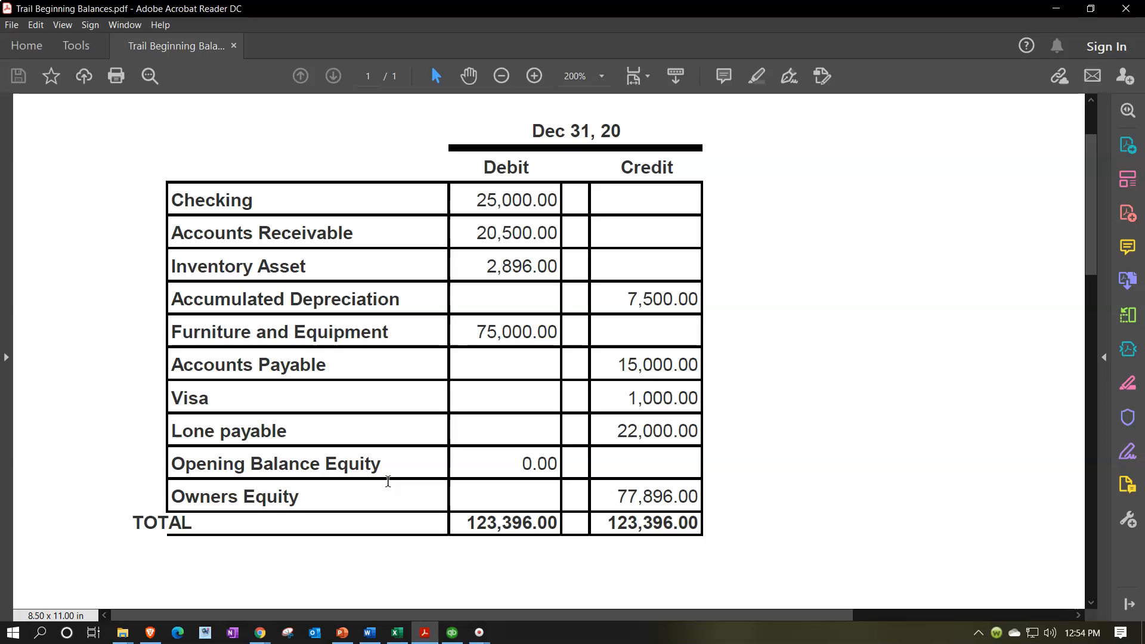
click(451, 633)
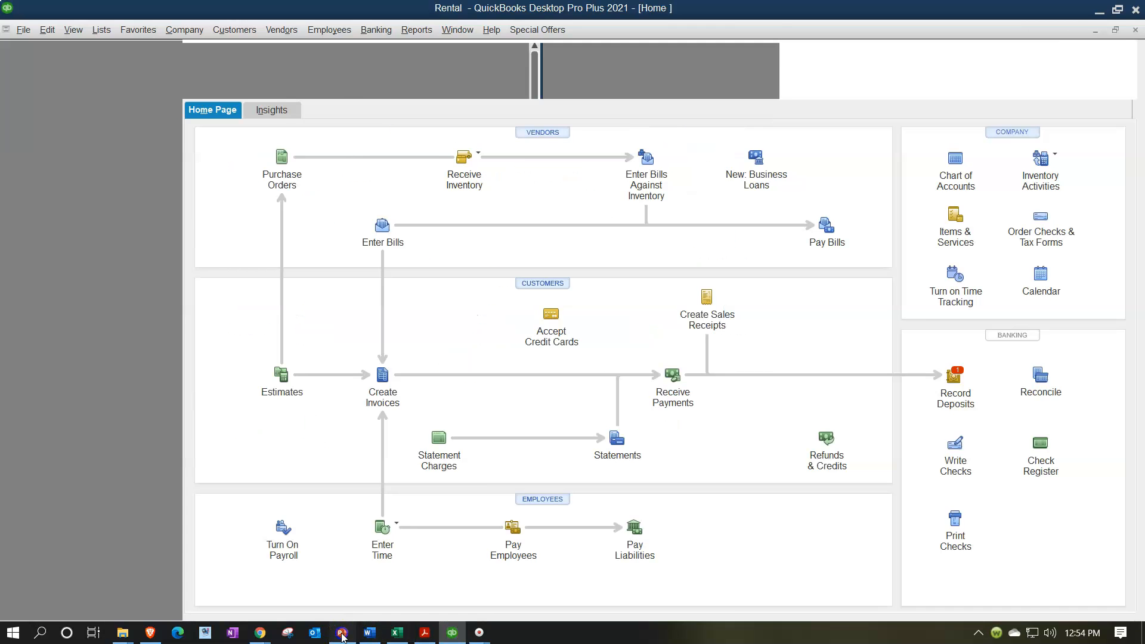
click(341, 634)
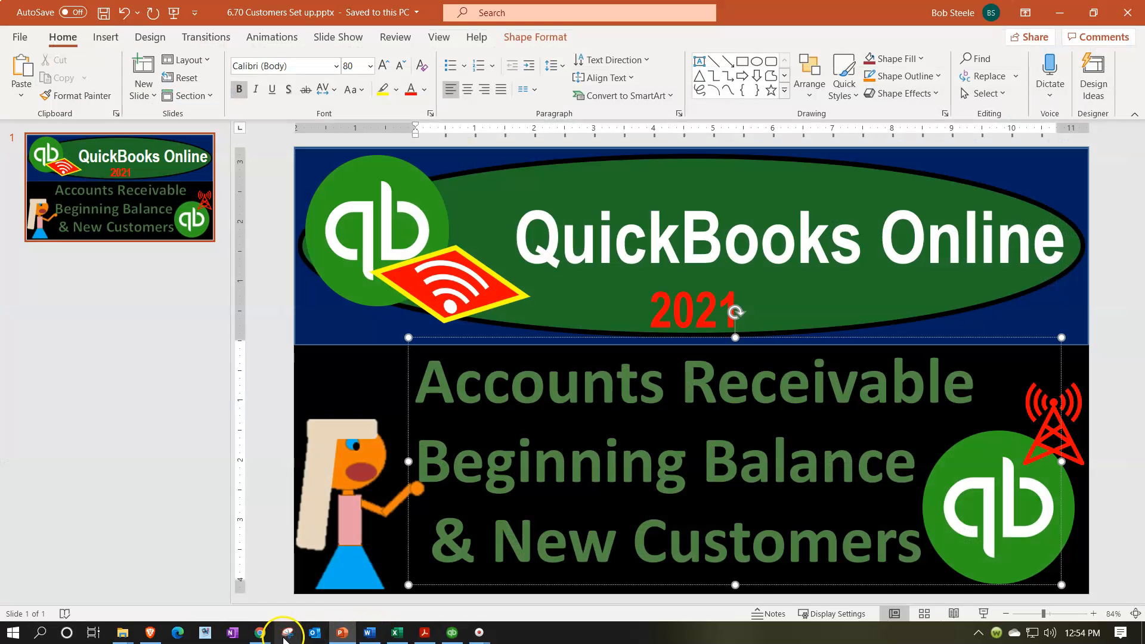
mouse_move(264, 631)
click(364, 519)
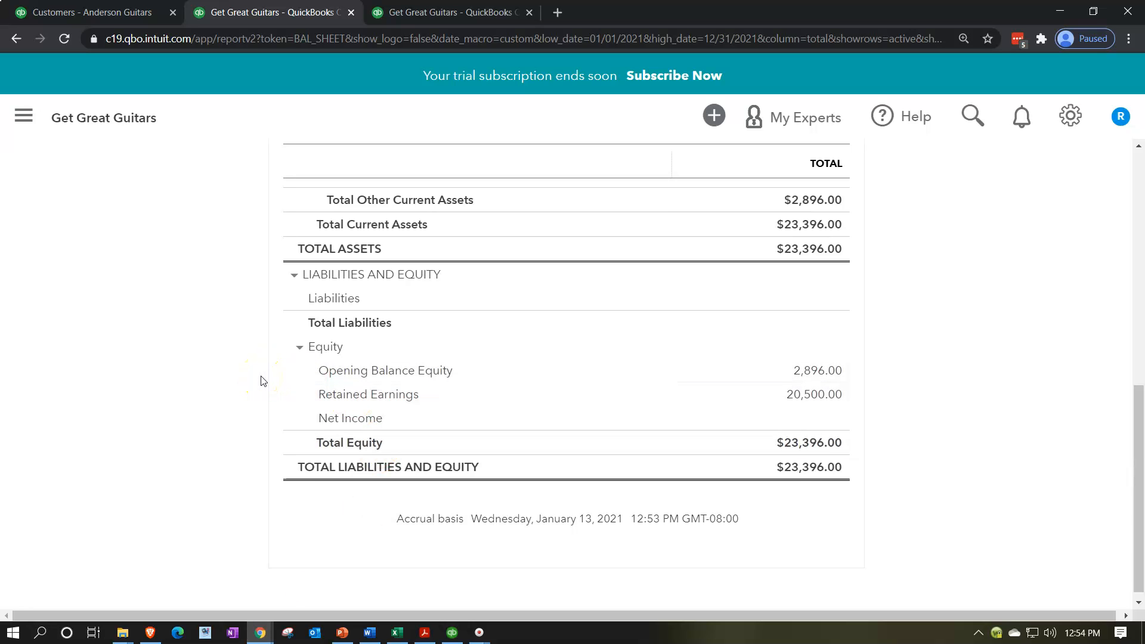
Duplicate the third report tab into a new browser tab.
scroll(261, 381, up, 5)
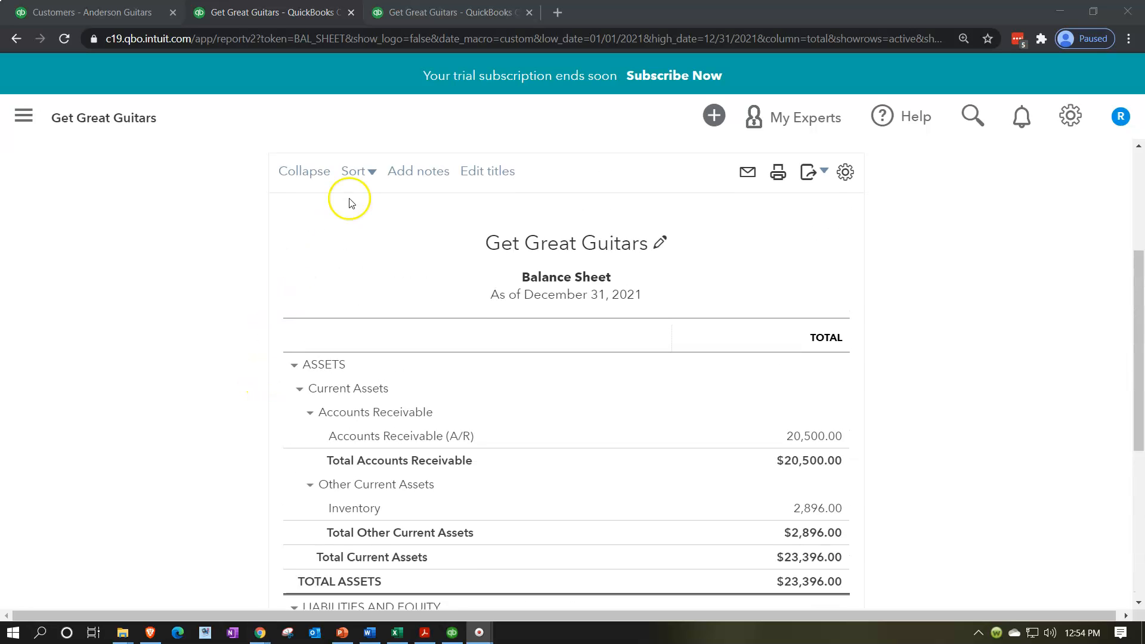
right_click(474, 15)
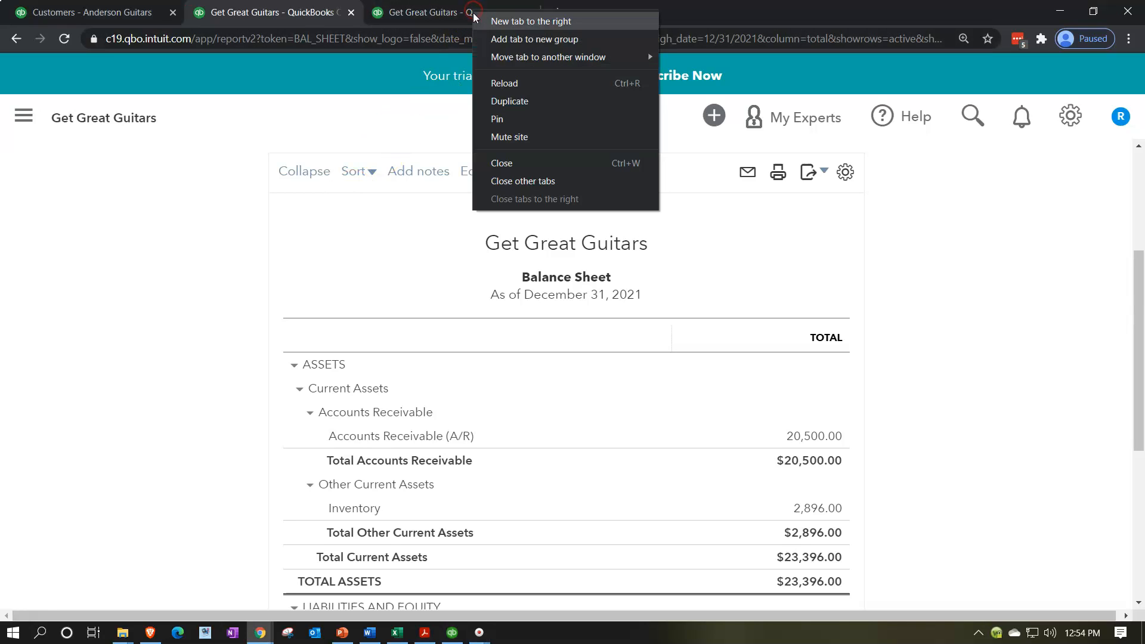
click(505, 100)
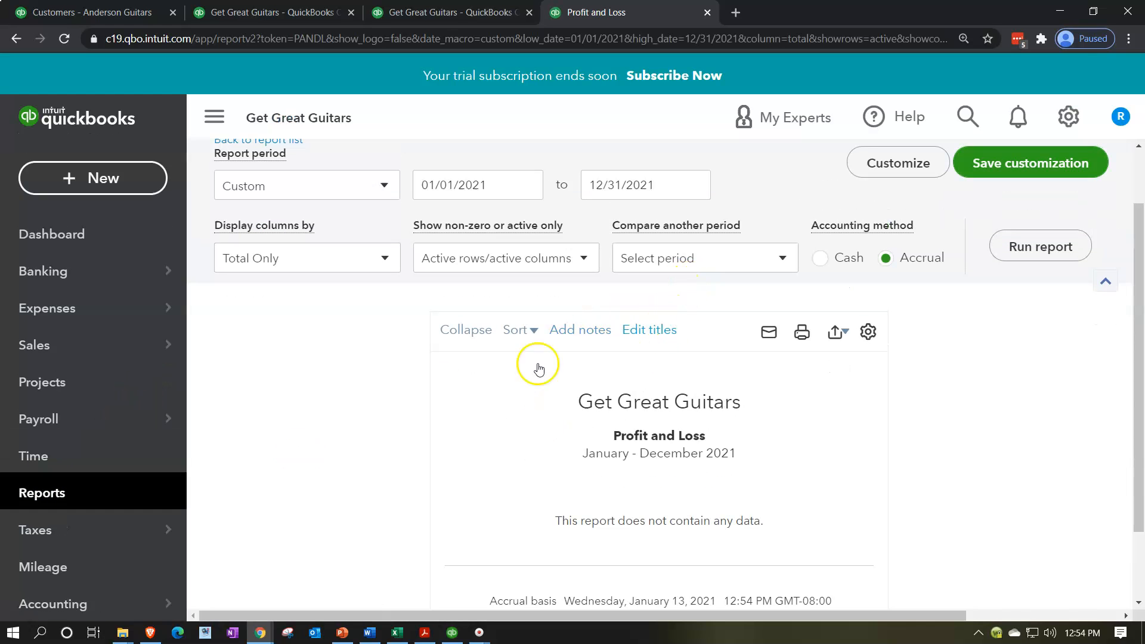
Find 'tri' in Reports, open the Trial Balance, and collapse the side navigation.
click(52, 496)
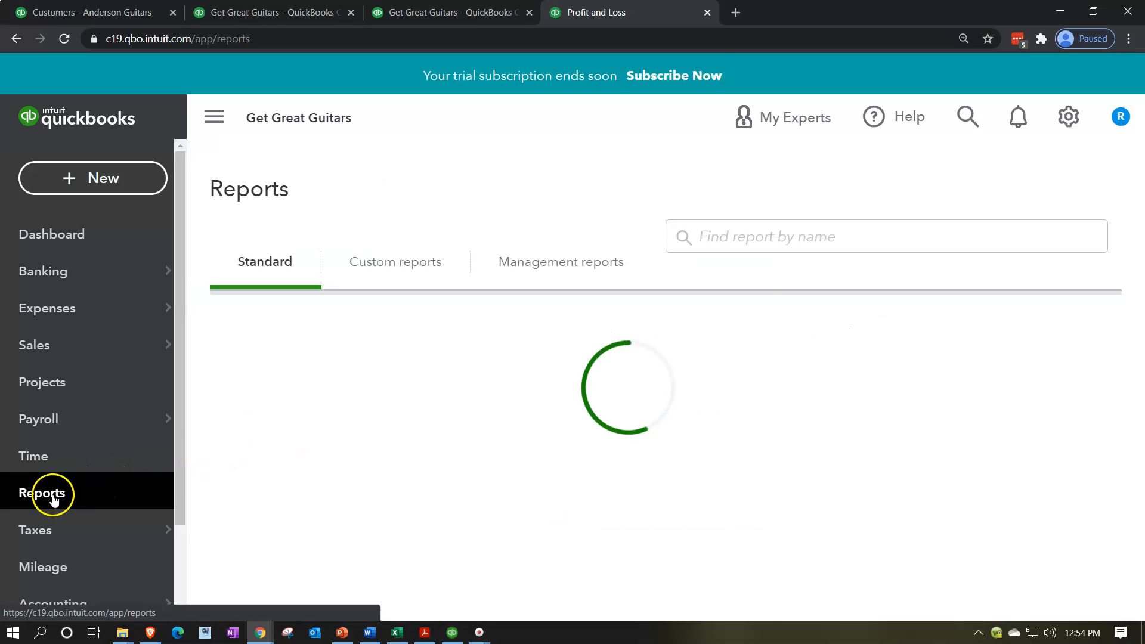
click(767, 242)
click(762, 358)
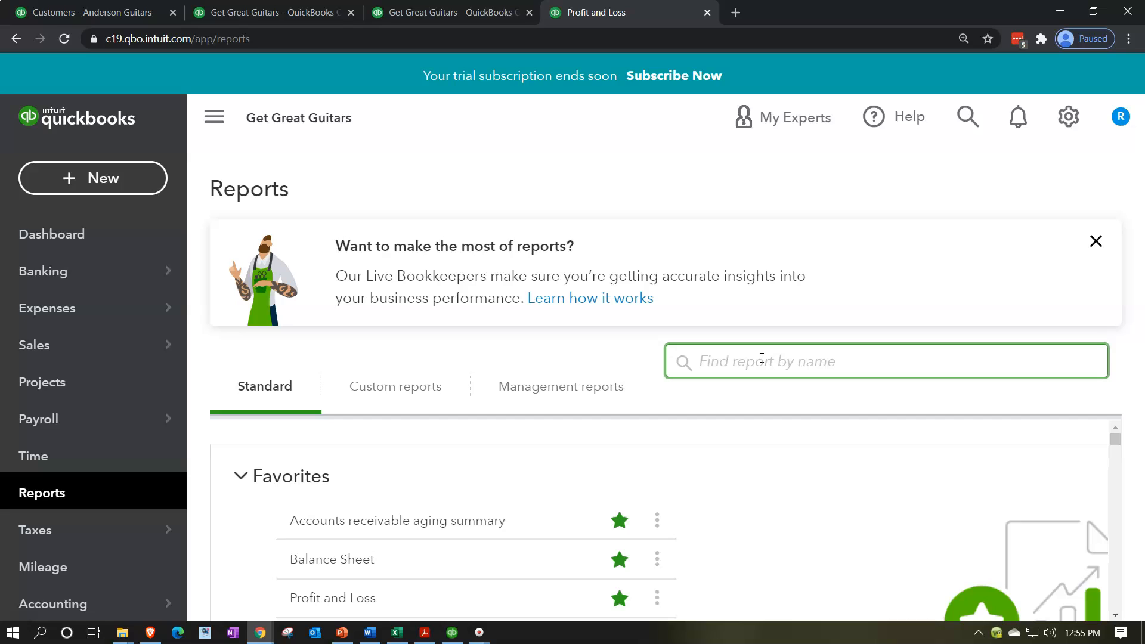
text(tri)
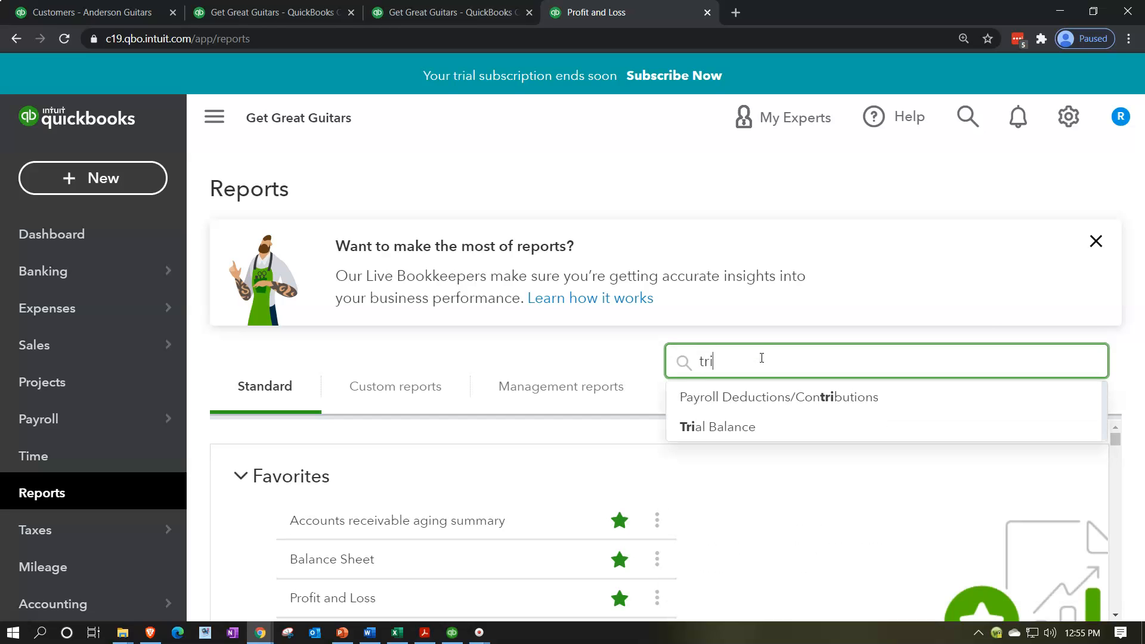
key(Down)
key(Down)
key(Return)
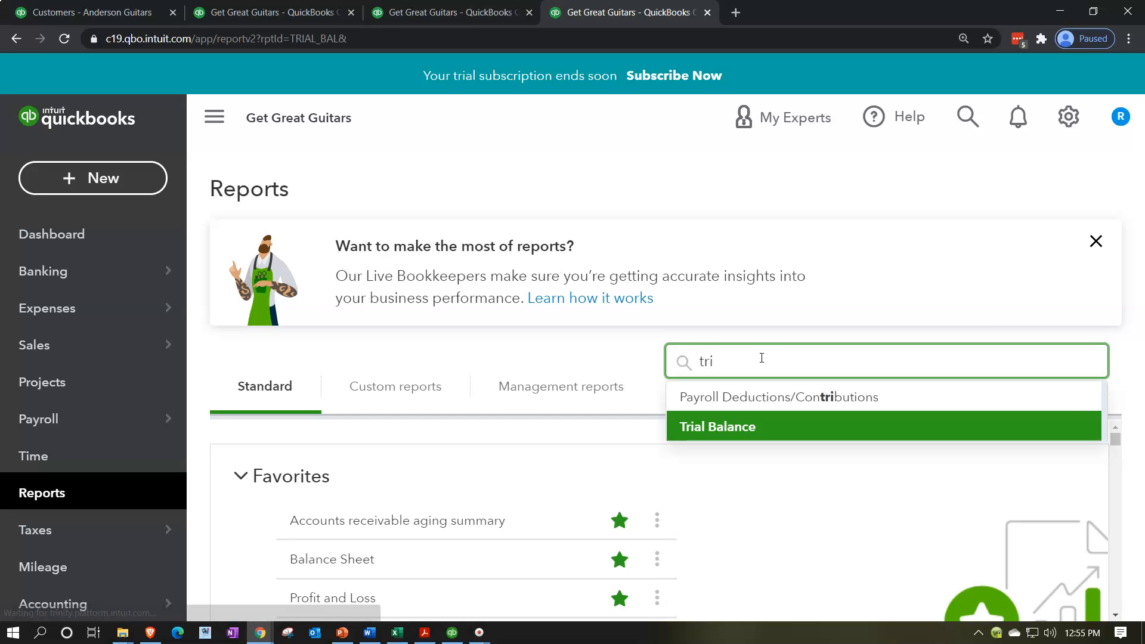
scroll(762, 362, down, 3)
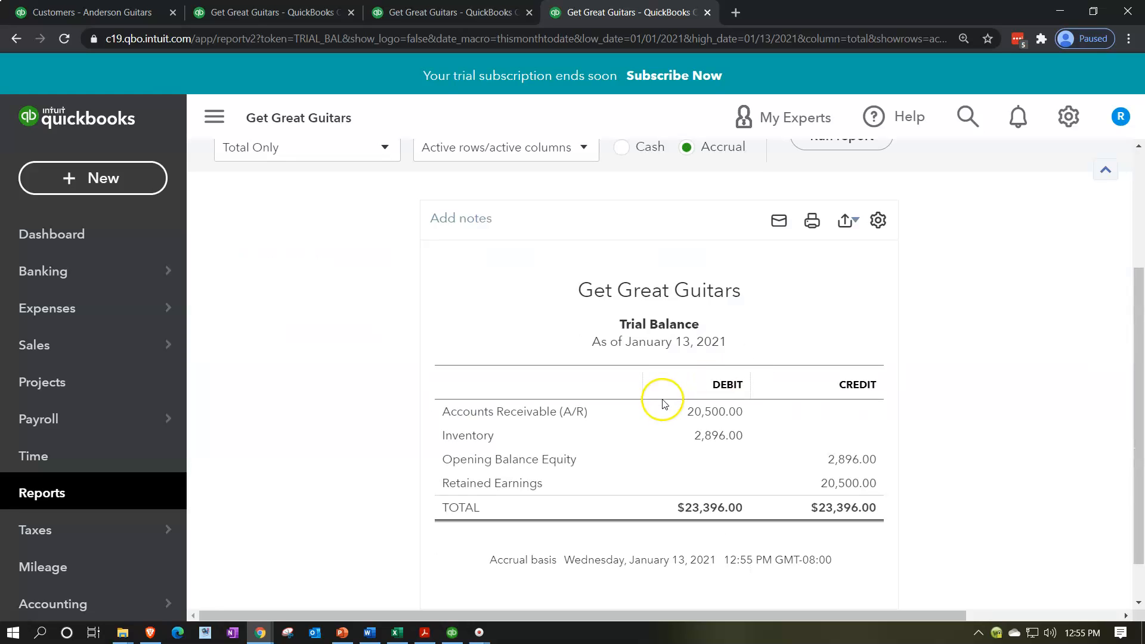
scroll(438, 411, up, 3)
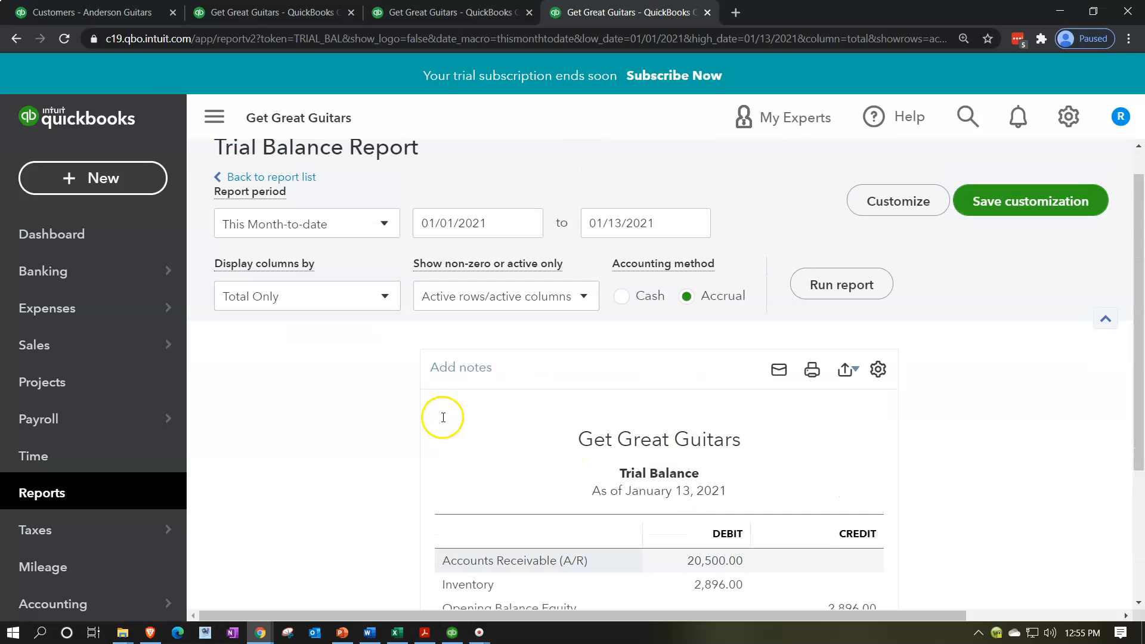
click(215, 119)
scroll(199, 435, down, 3)
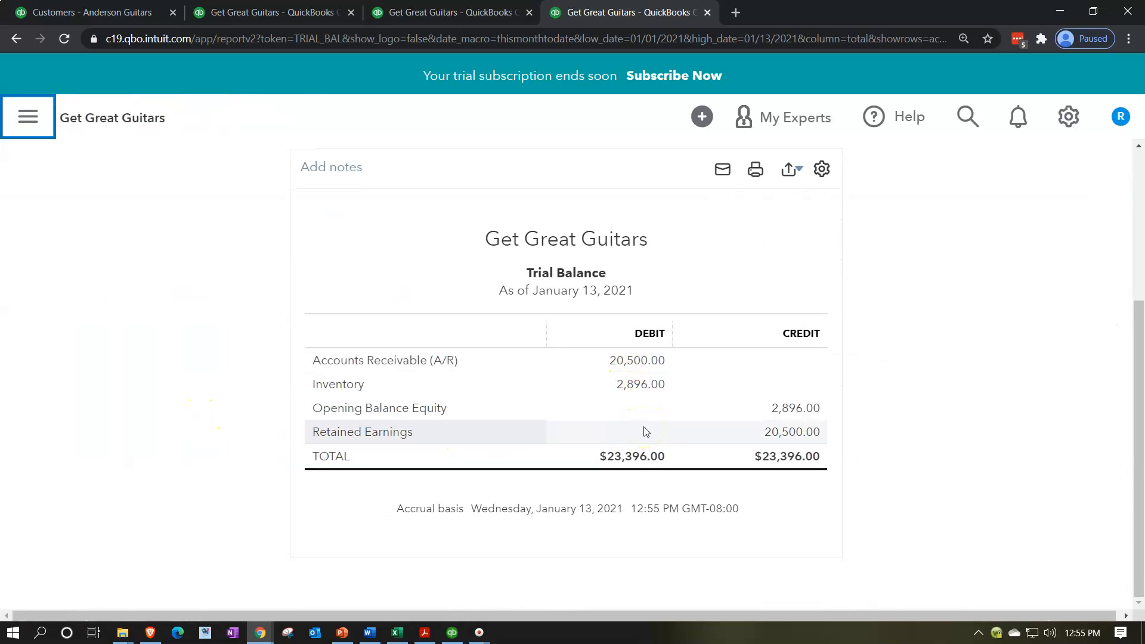
click(677, 345)
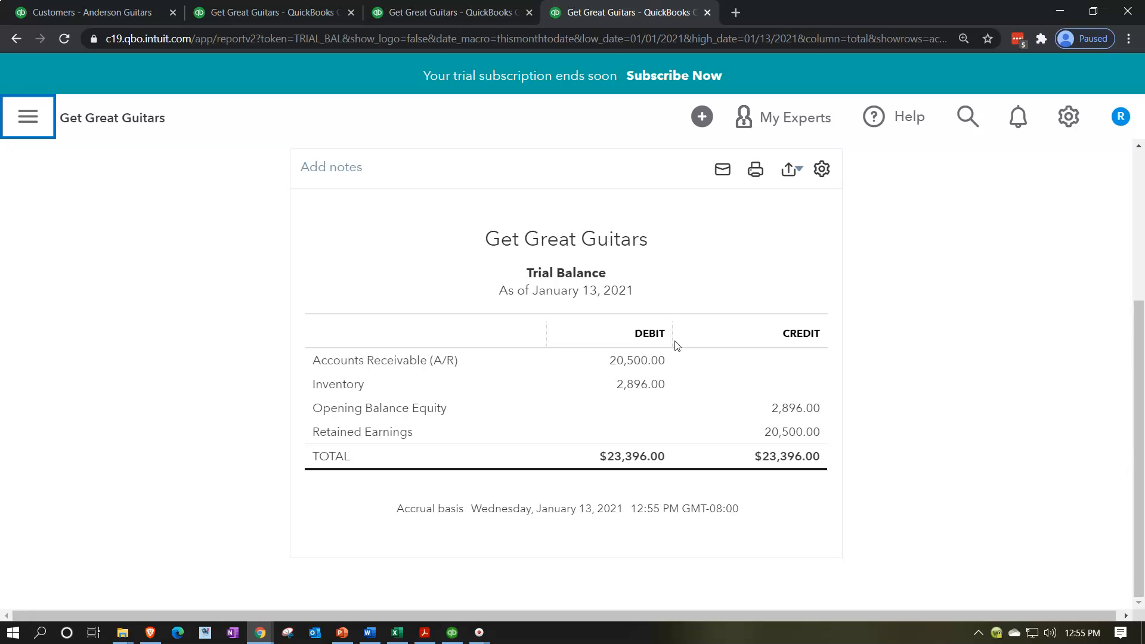
Run the Trial Balance for 01/01/2020 to 12/31/2020.
scroll(677, 344, up, 4)
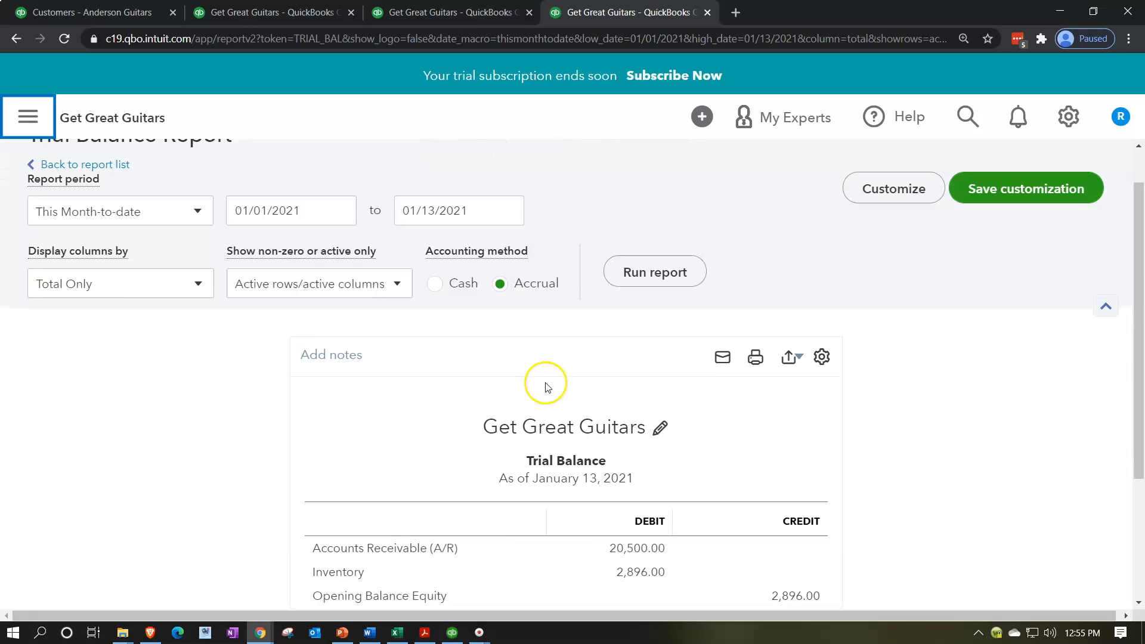
drag(317, 258, 71, 333)
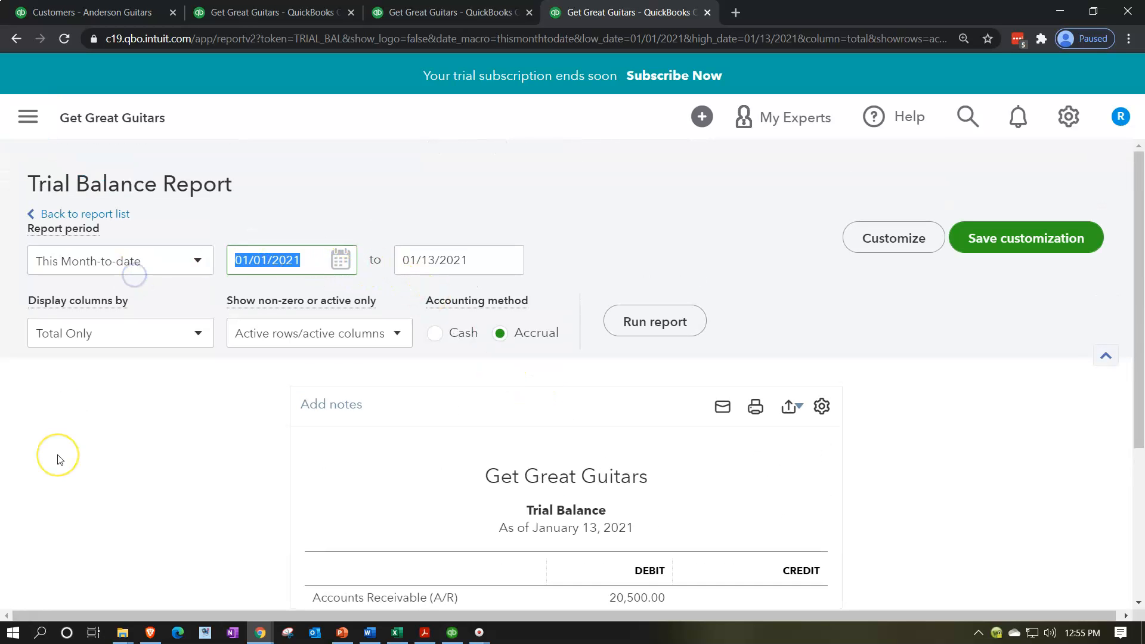
text(01/01/2020)
key(Tab)
text(12/31/2020)
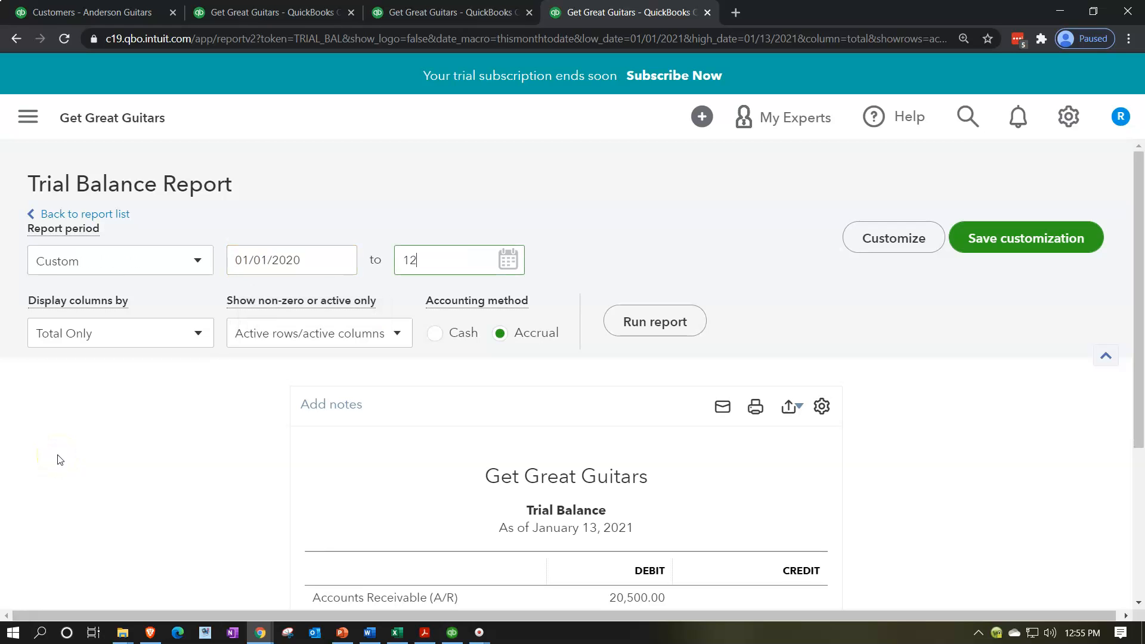
key(Tab)
click(654, 322)
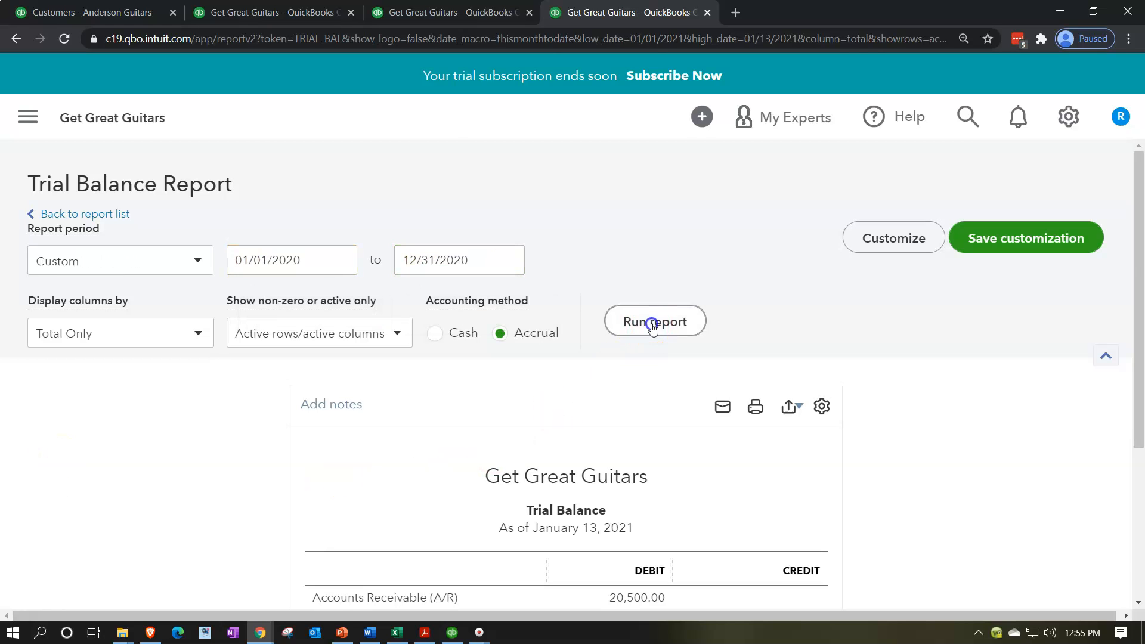
scroll(269, 449, down, 4)
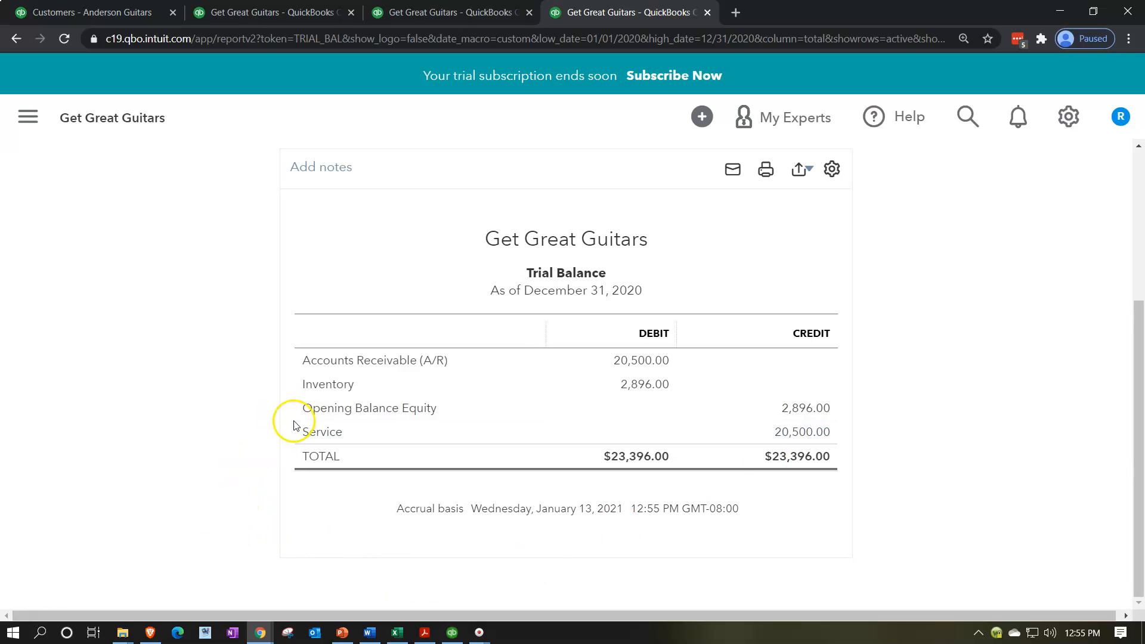
Rerun the Trial Balance for 01/01/2021 to 12/31/2021.
scroll(239, 471, up, 4)
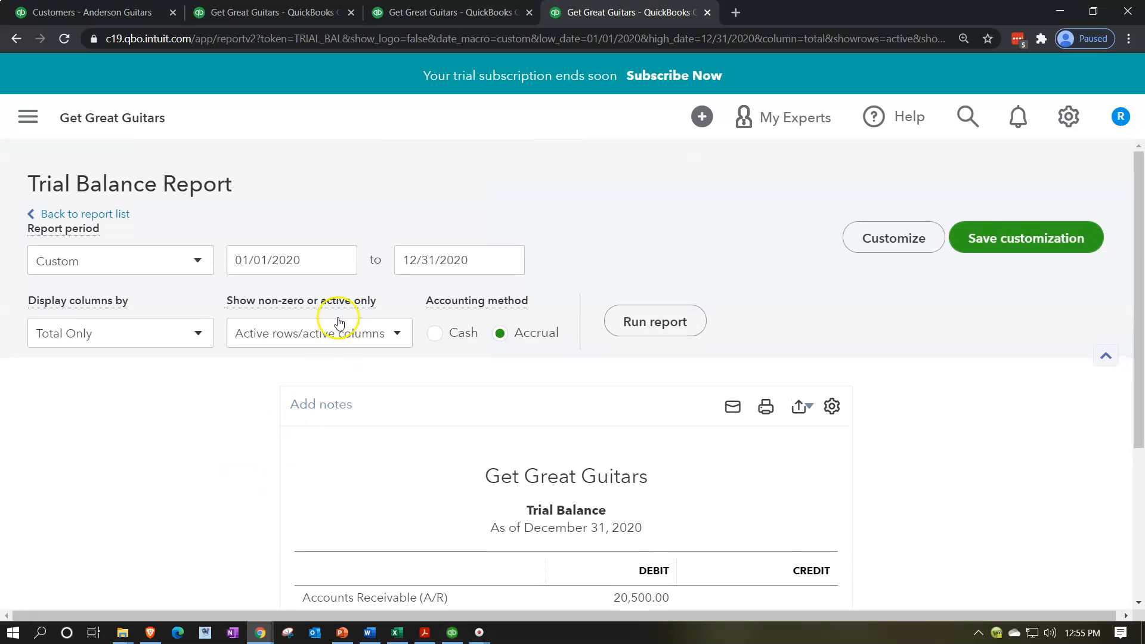
drag(94, 261, 46, 582)
text(01/01/)
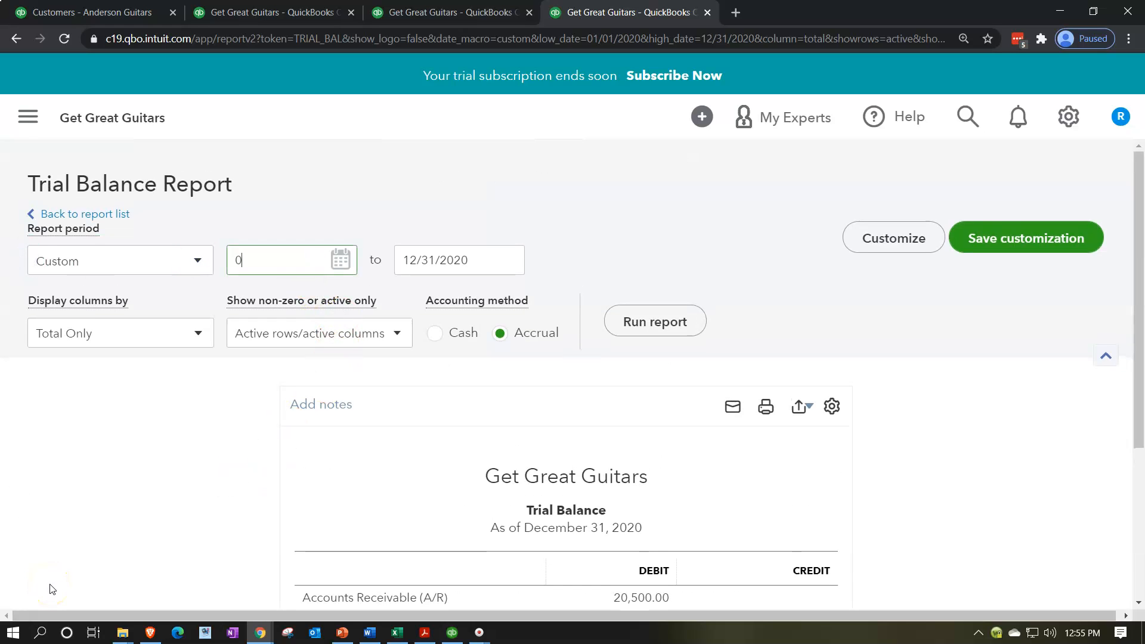
text(2021)
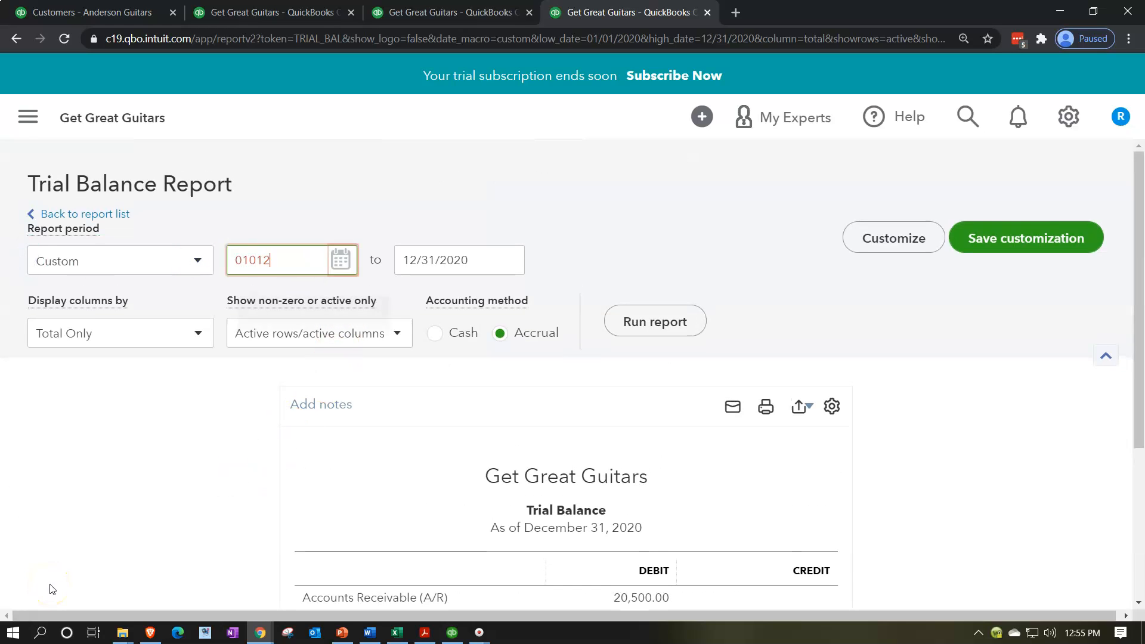
key(Tab)
text(12/31/2021)
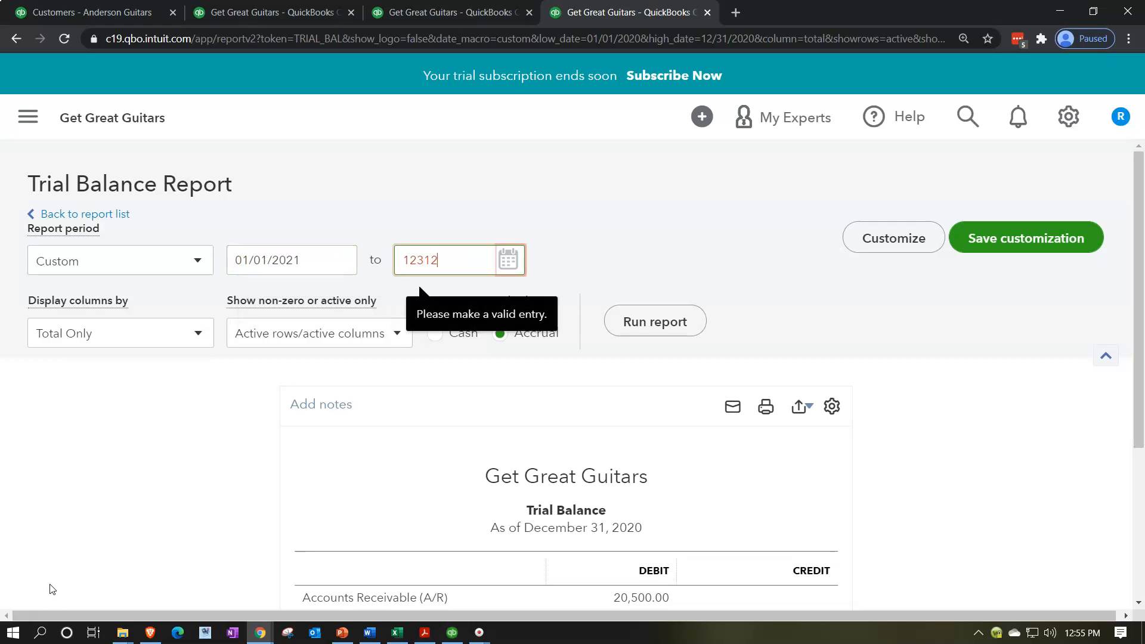
click(685, 327)
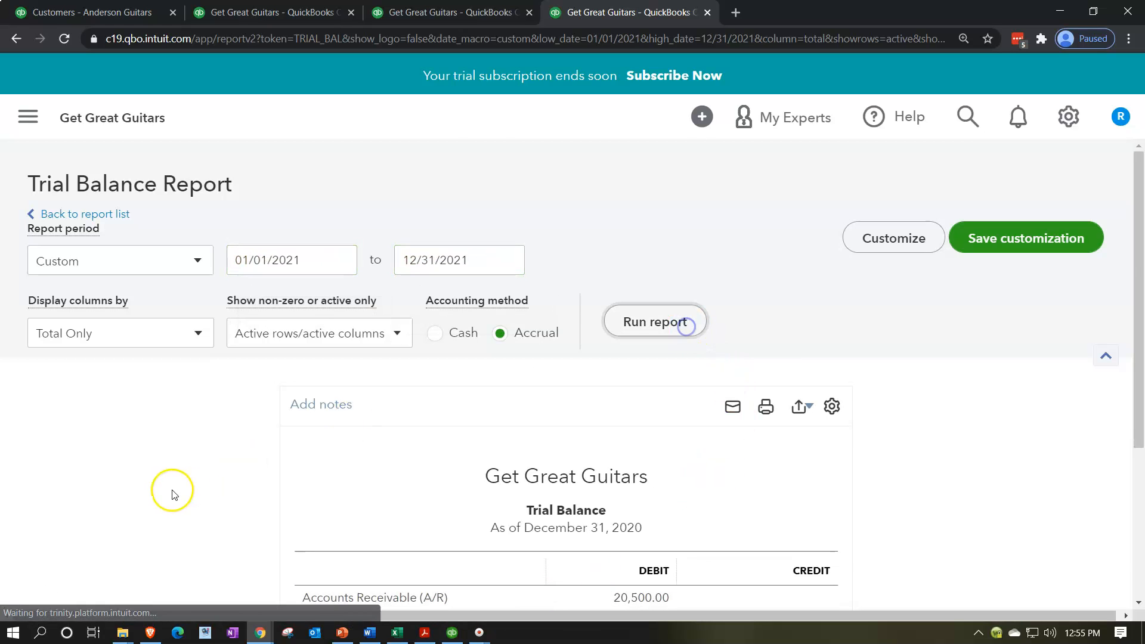
scroll(167, 489, down, 4)
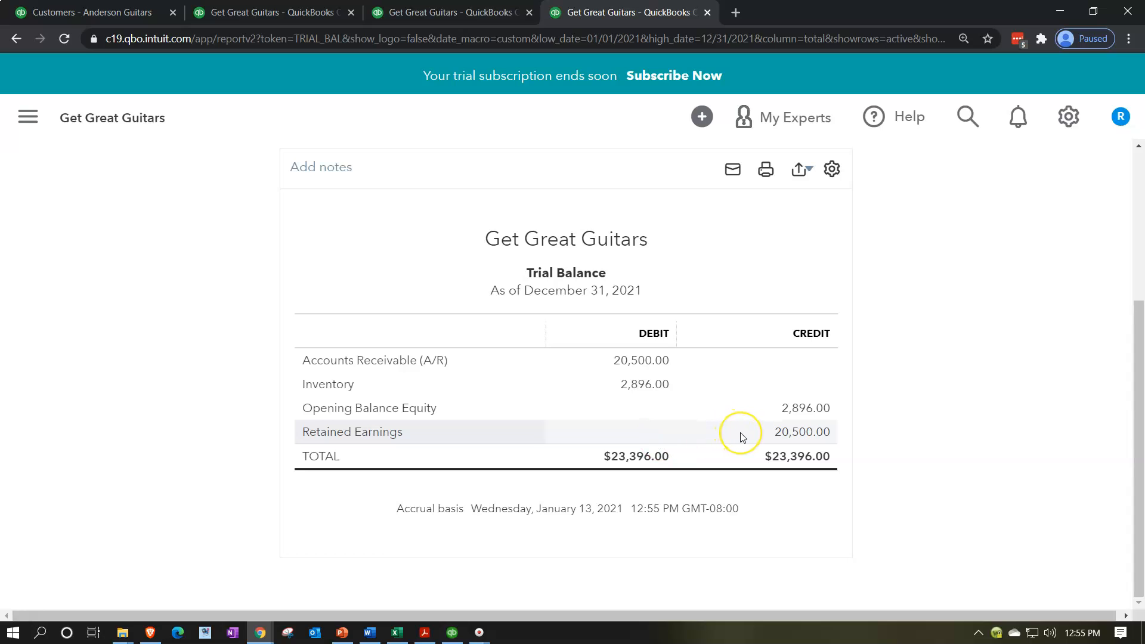